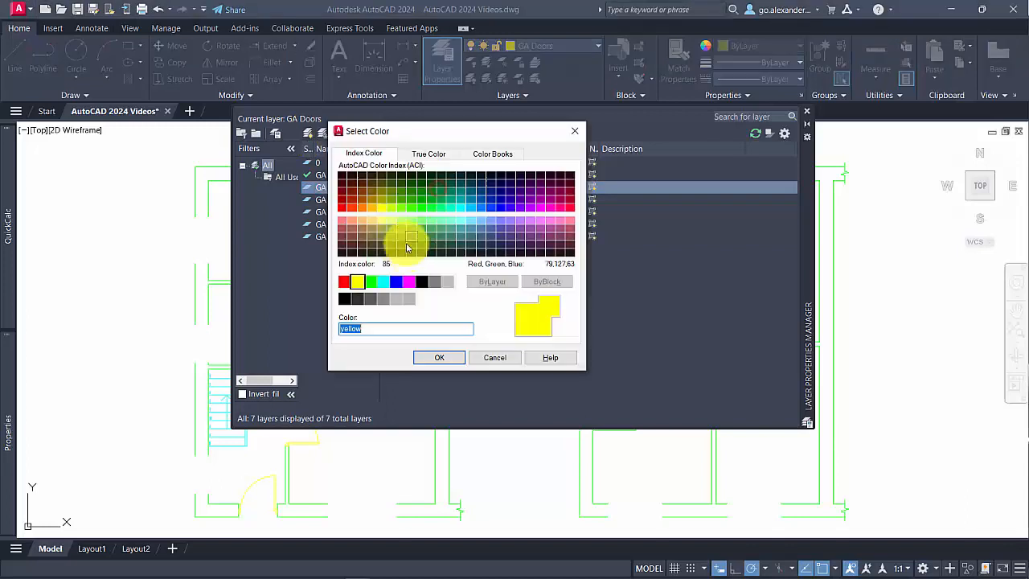
Set the GA Windows layer's colour to red, make it the current layer and close the layer manager
click(345, 282)
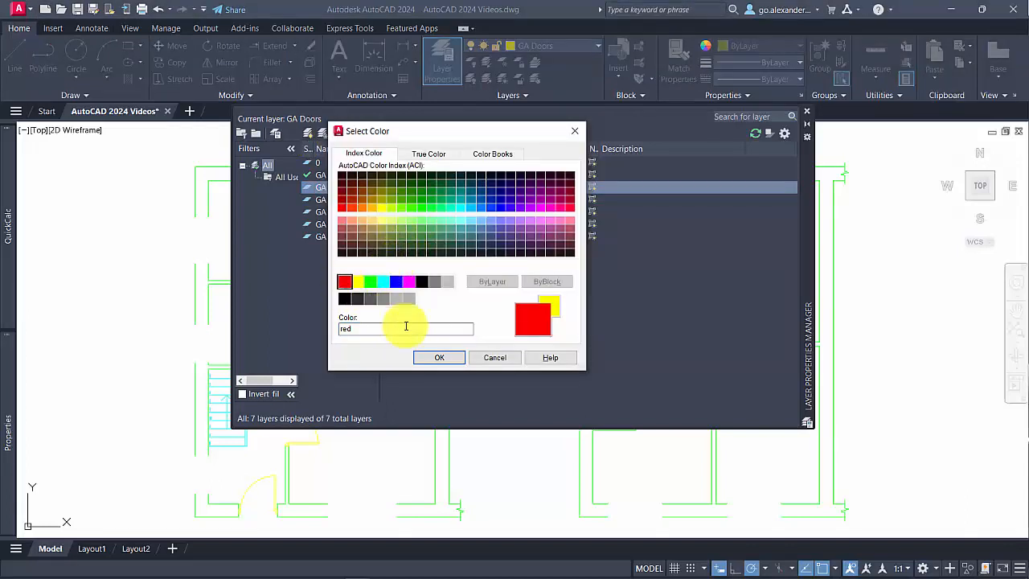
click(436, 358)
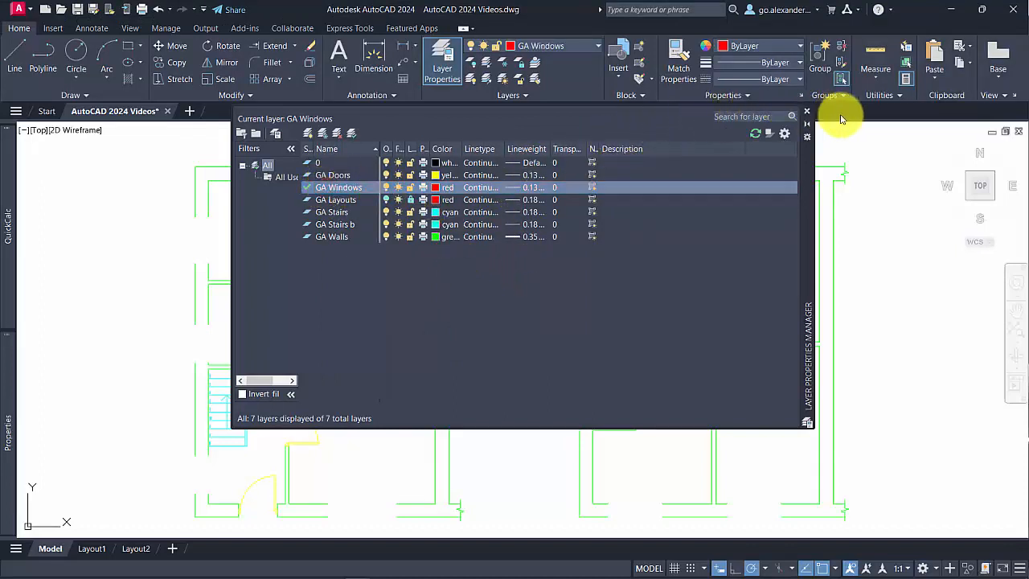
click(808, 112)
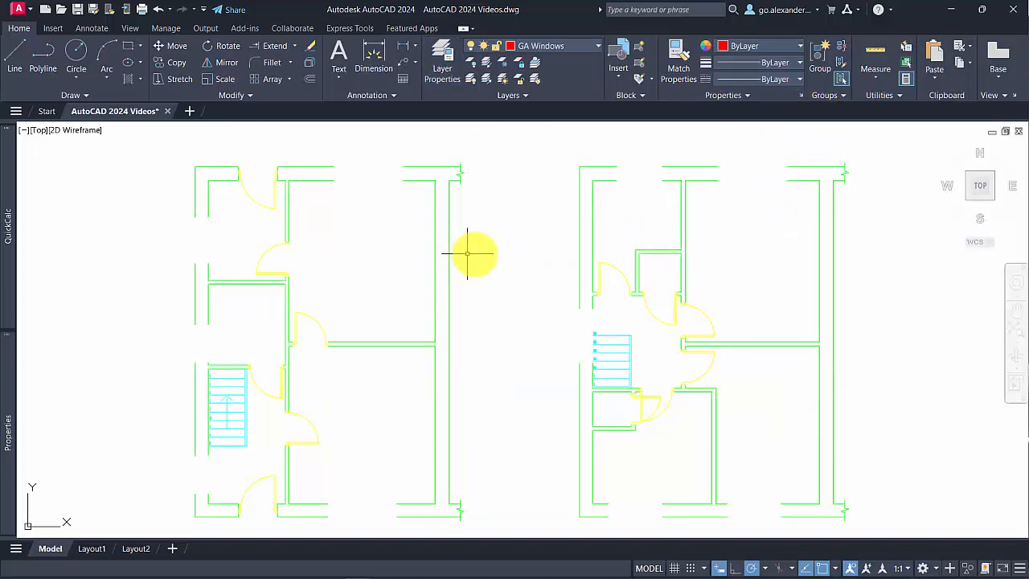
Draw a horizontal line as wide as the left plan's upper window opening, starting 500 above the opening's left outer wall corner
middle_drag(484, 259, 510, 292)
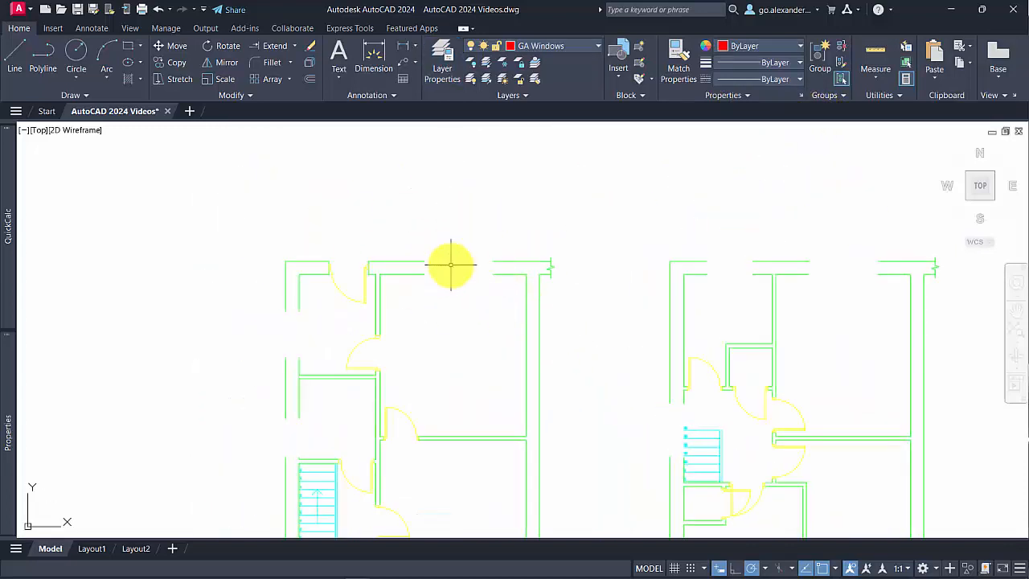
middle_drag(450, 264, 347, 338)
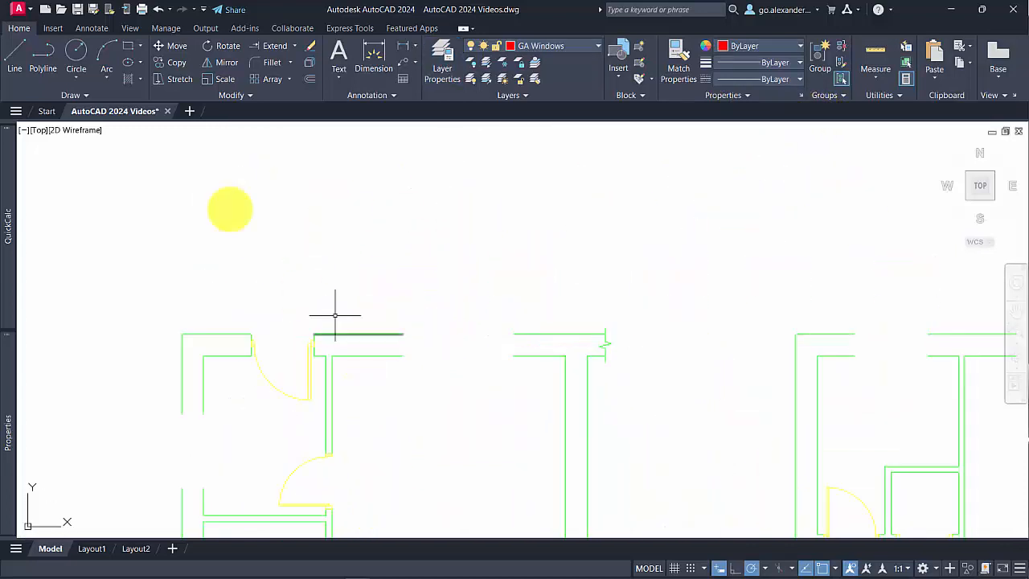
click(16, 61)
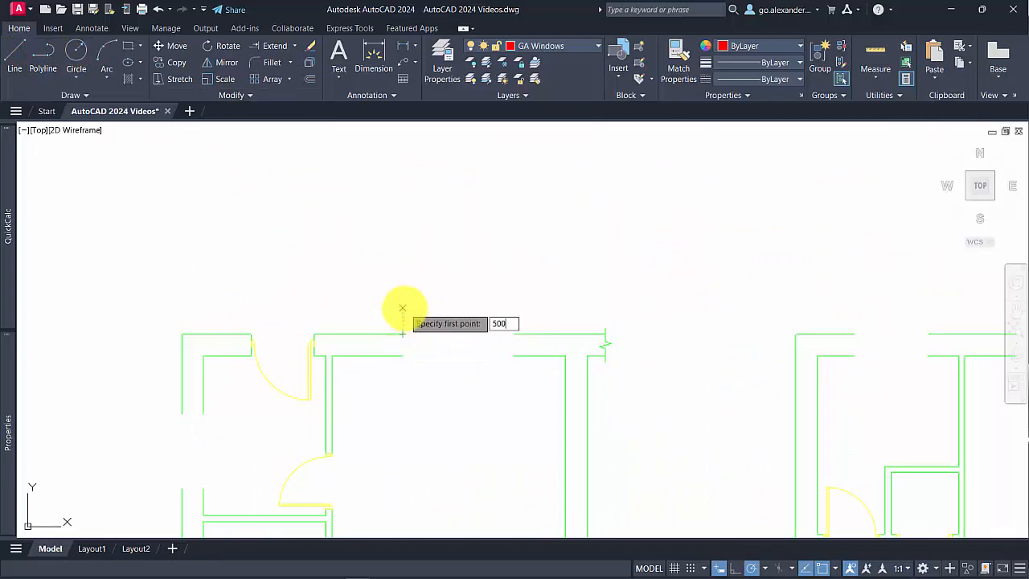
text(500)
key(Return)
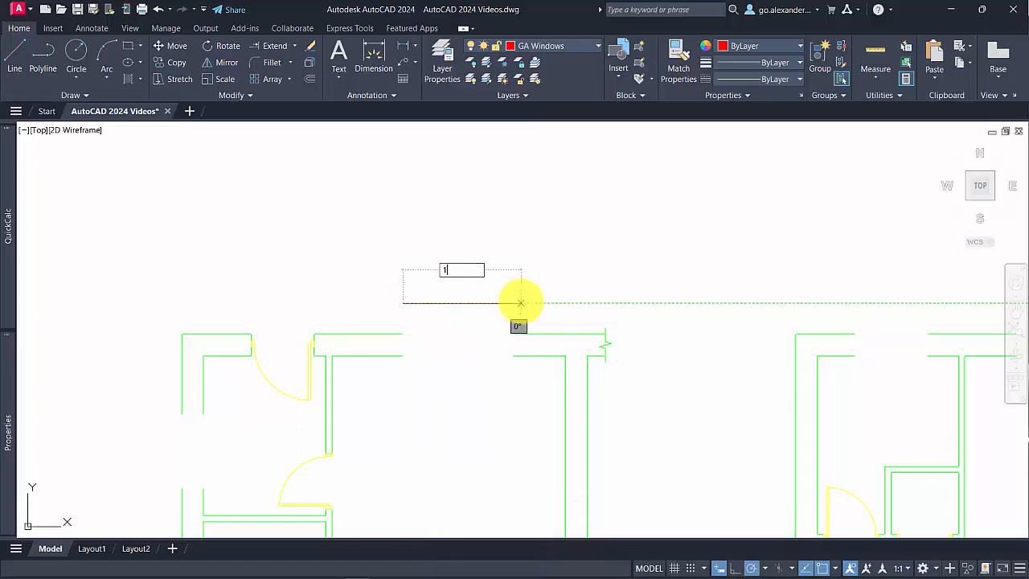
key(Return)
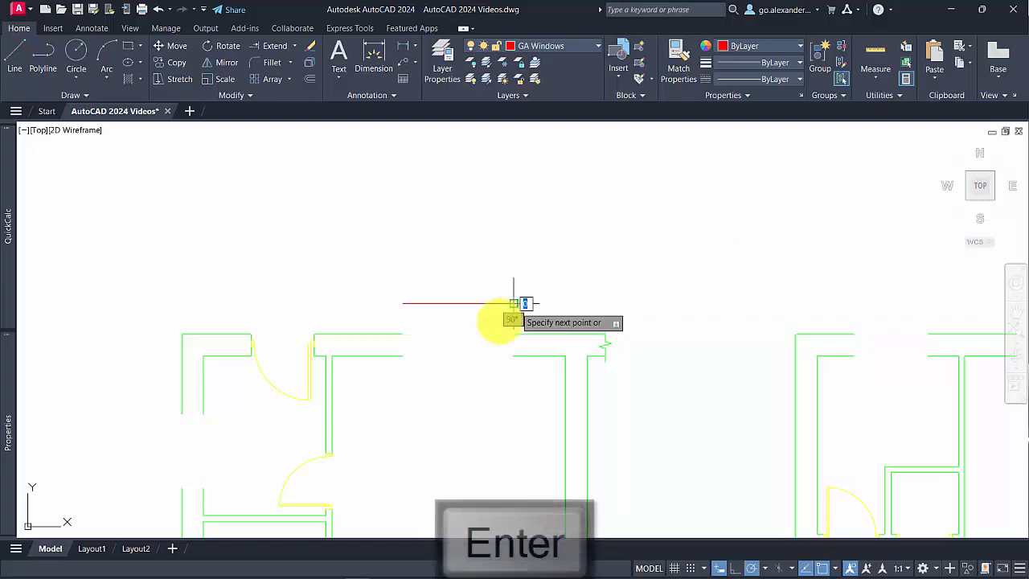
key(Return)
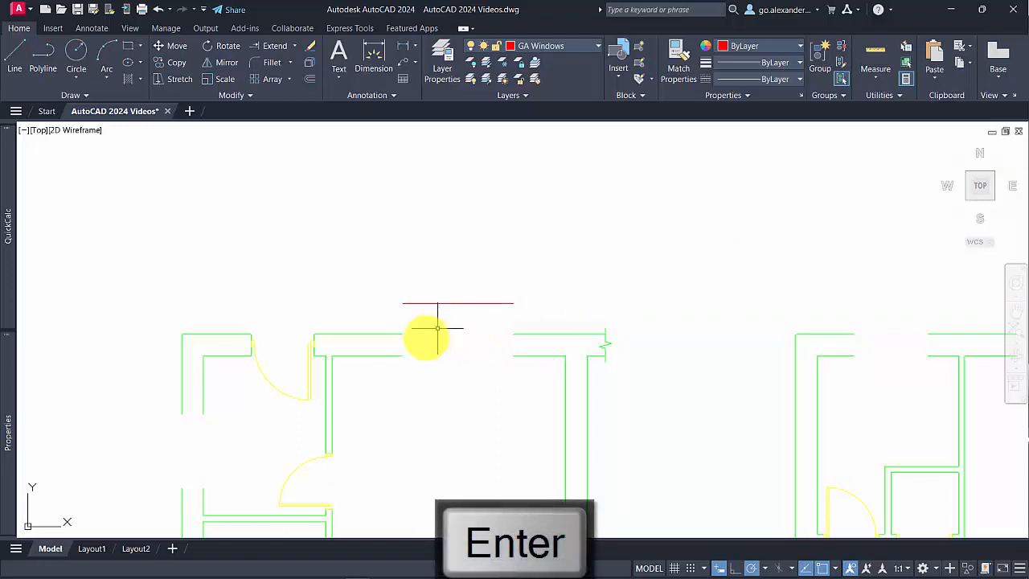
Offset the new red line 350 upwards to match the wall thickness
scroll(447, 390, up, 2)
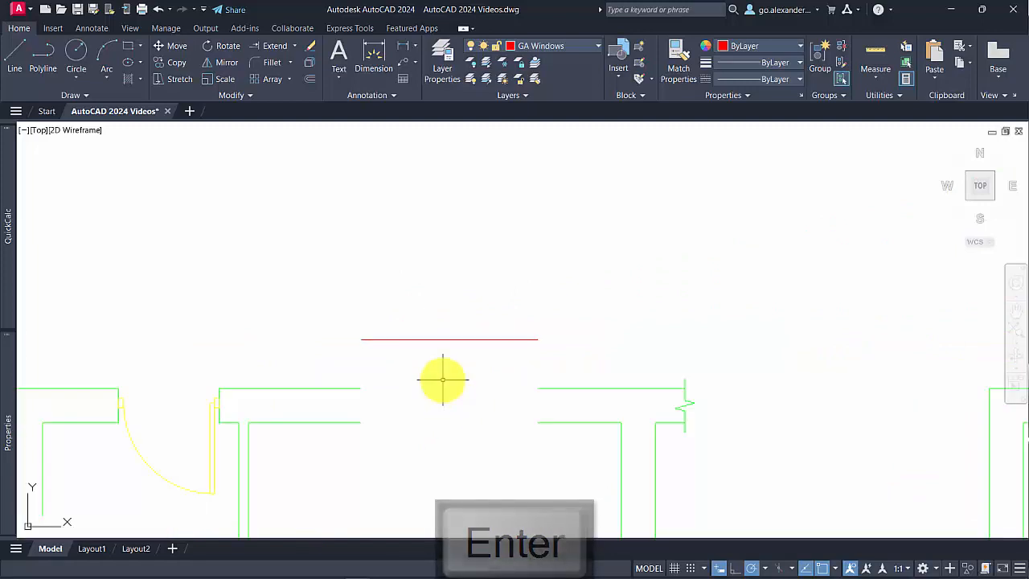
click(307, 79)
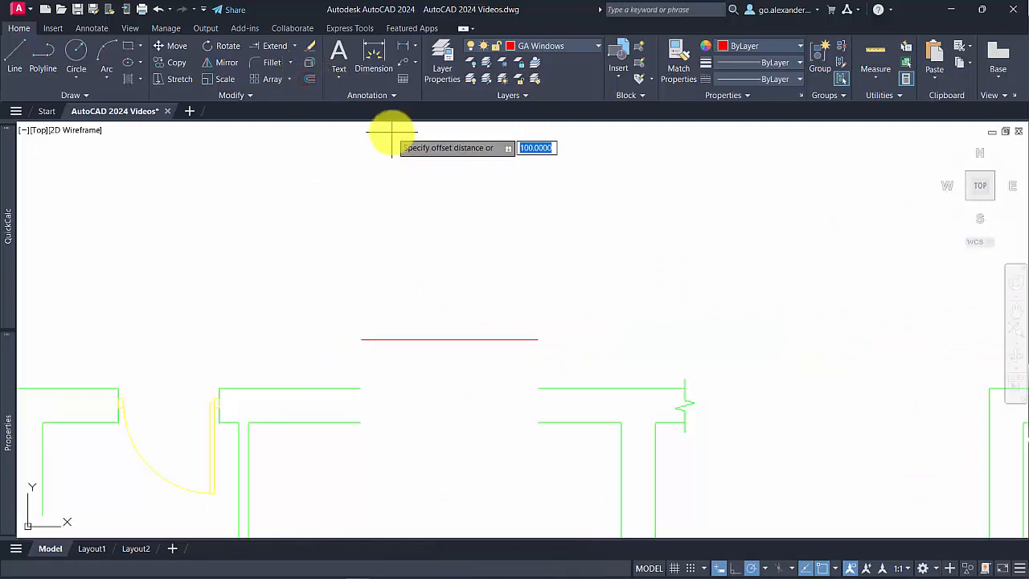
text(350)
key(Return)
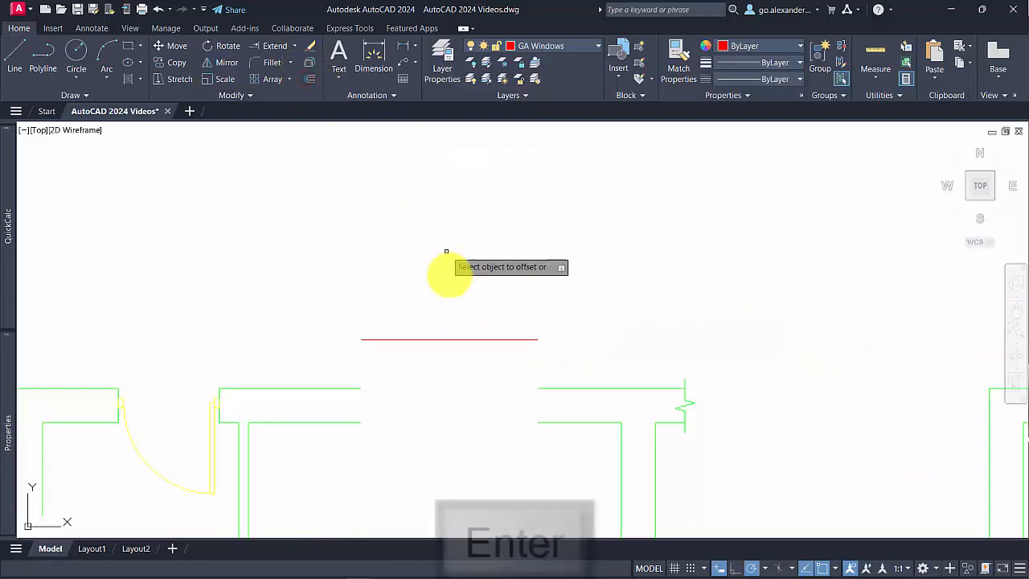
click(454, 338)
click(455, 271)
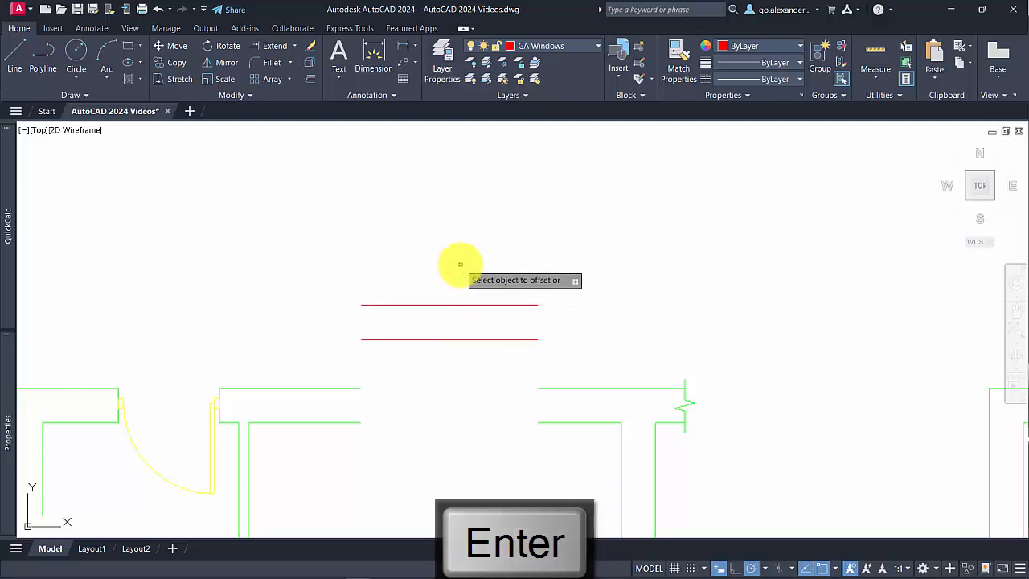
key(Return)
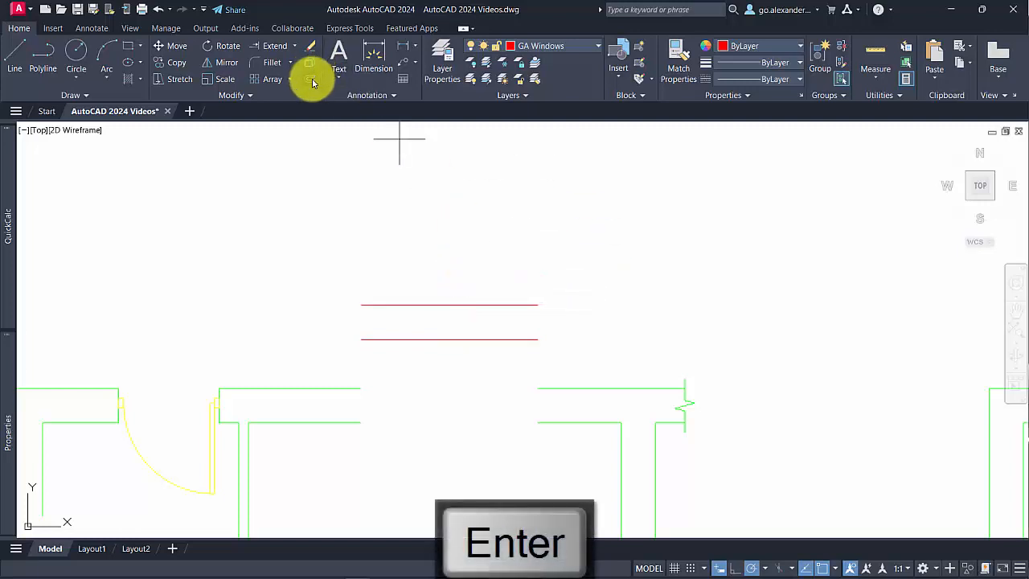
Offset the upper red line 50 upwards to start the window sill strip
click(310, 80)
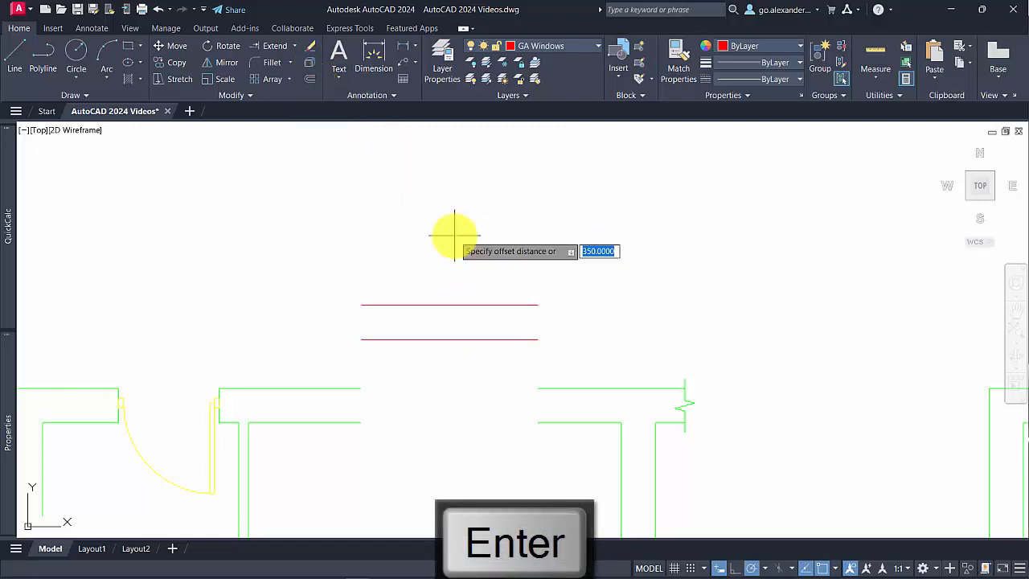
text(50)
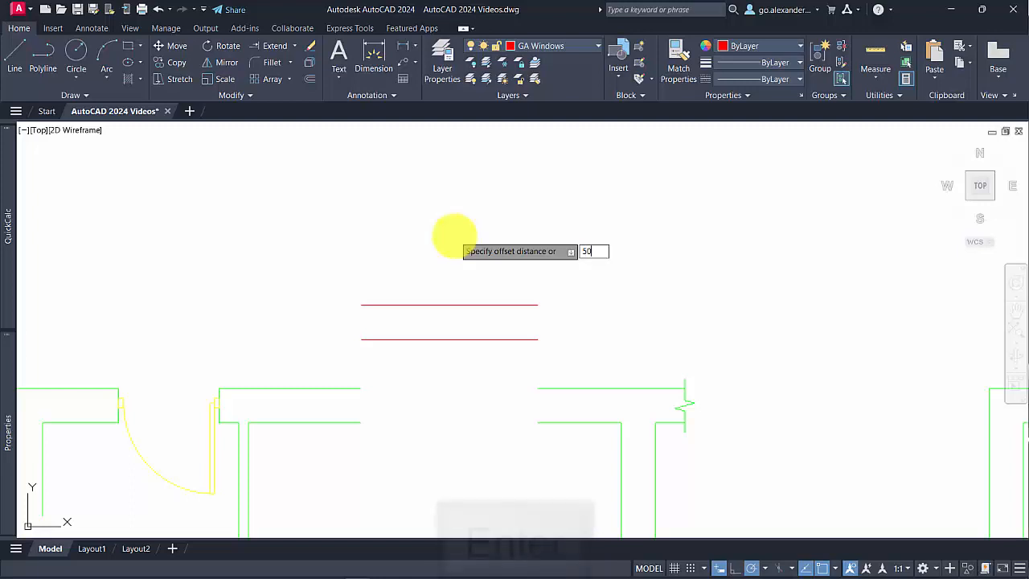
key(Return)
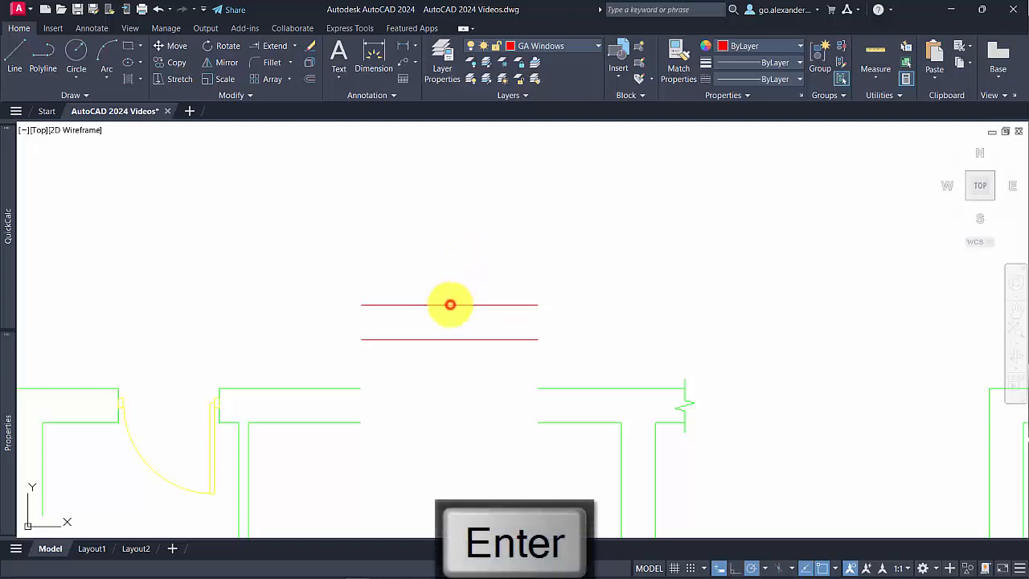
click(450, 305)
click(446, 266)
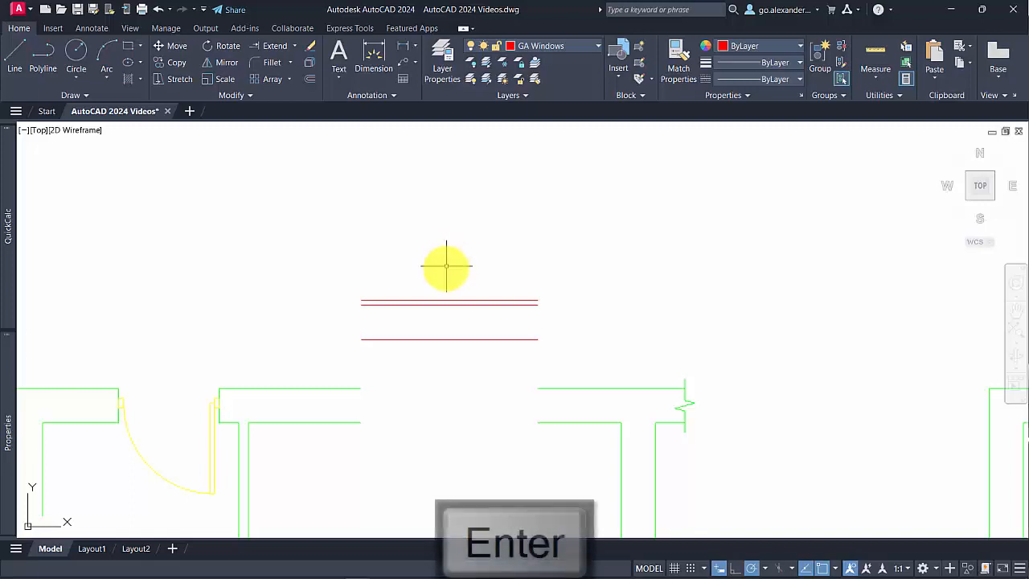
Close both ends of the narrow sill strip with short vertical lines between its two long edges
scroll(446, 265, up, 2)
click(18, 56)
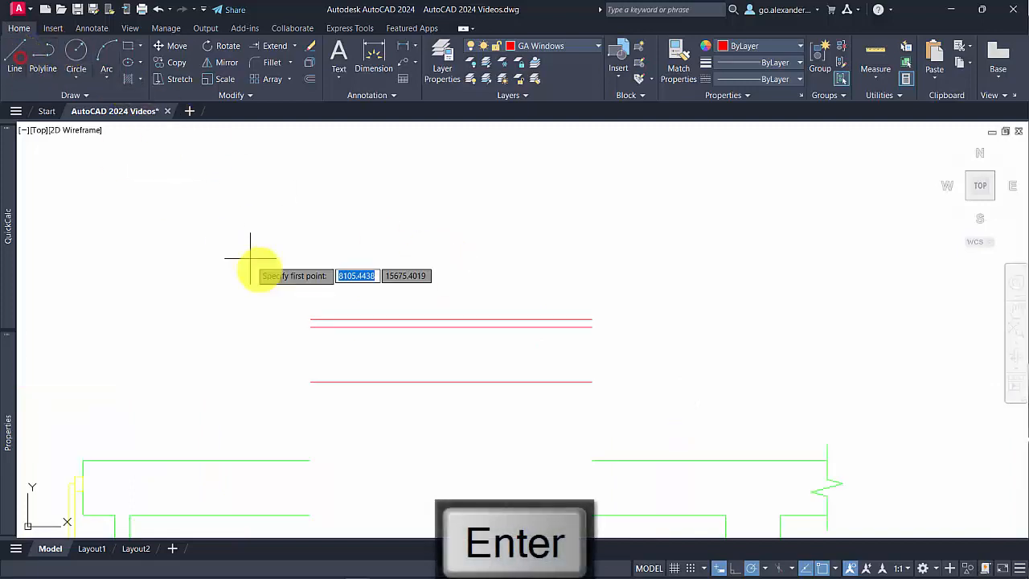
click(310, 320)
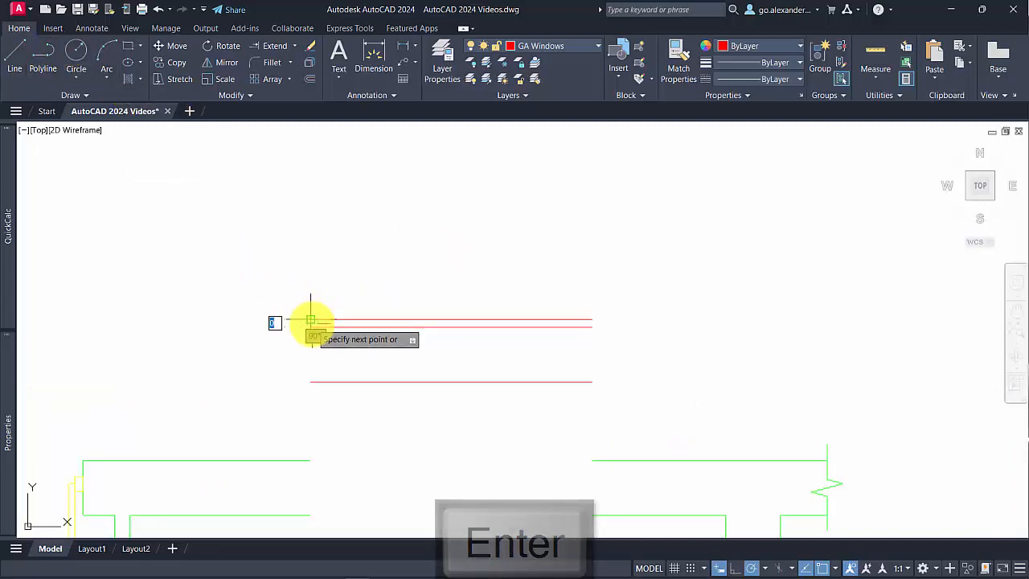
key(Return)
key(Return)
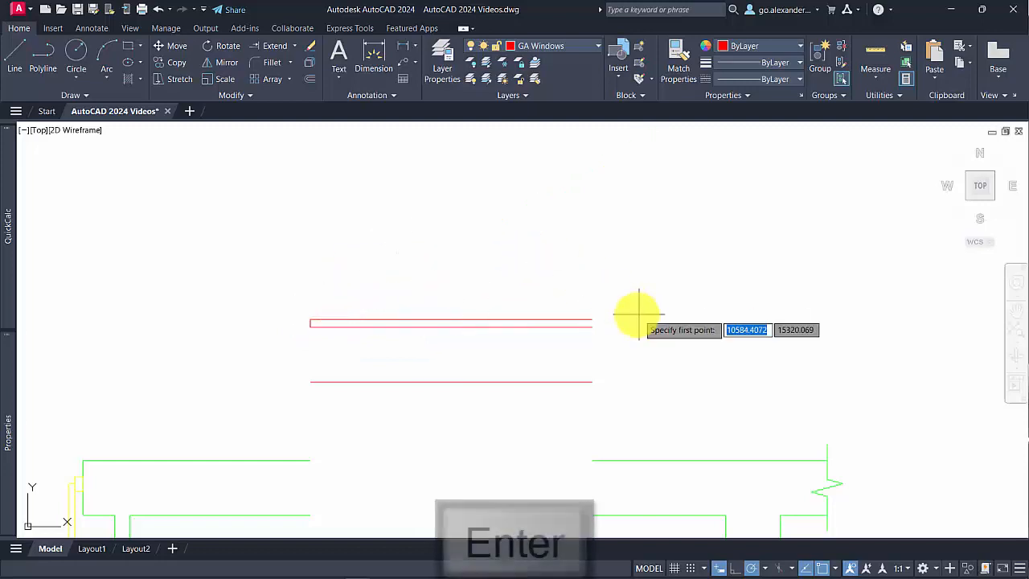
click(591, 320)
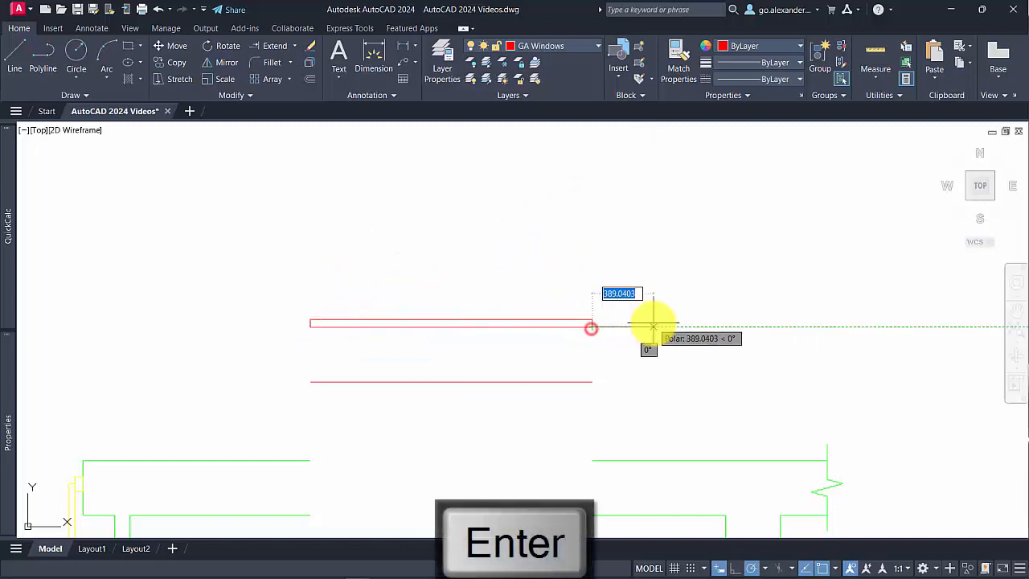
key(Return)
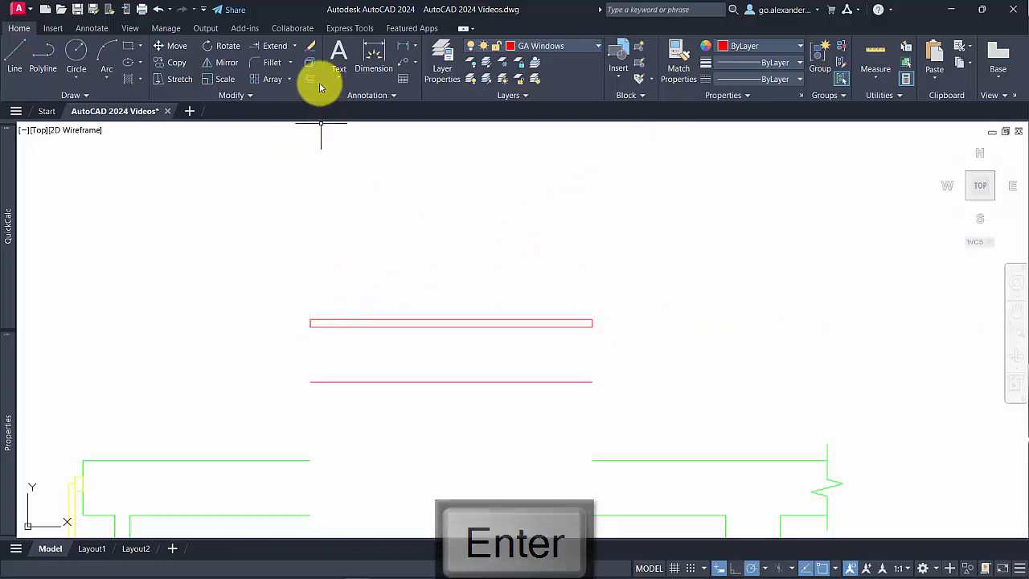
Stretch the left end of the sill strip outward by 100
click(219, 78)
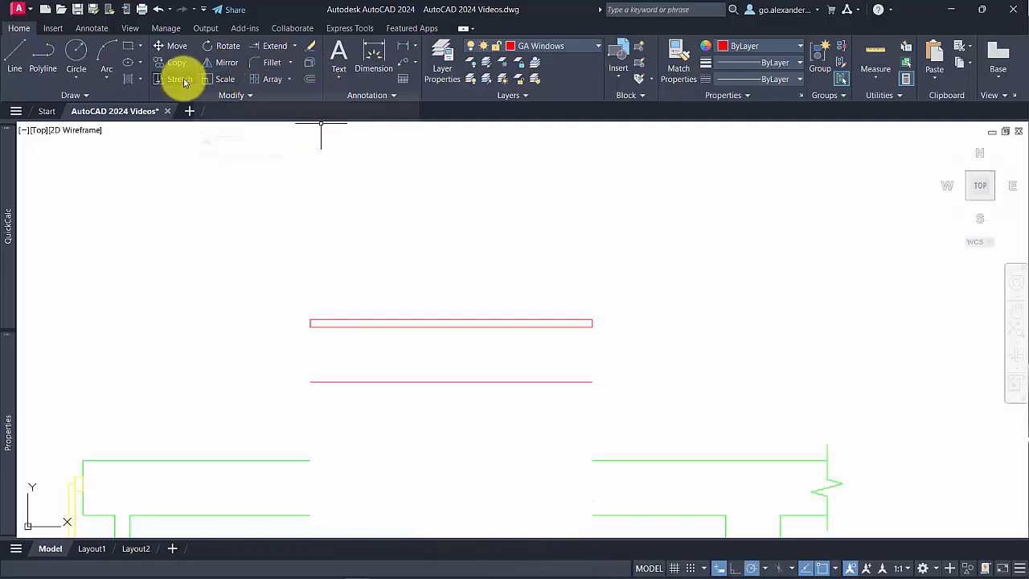
click(310, 338)
click(298, 303)
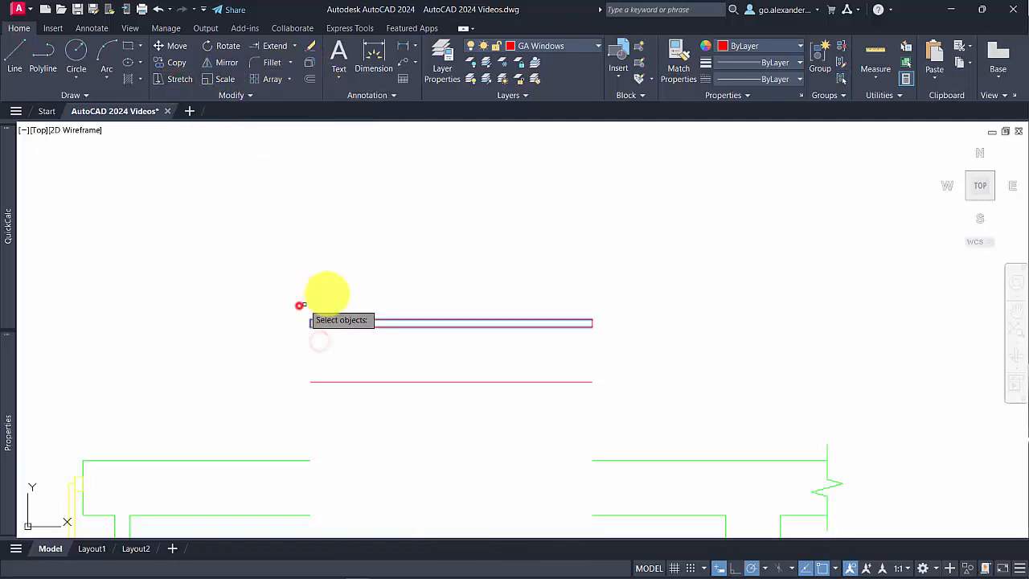
key(Return)
click(349, 279)
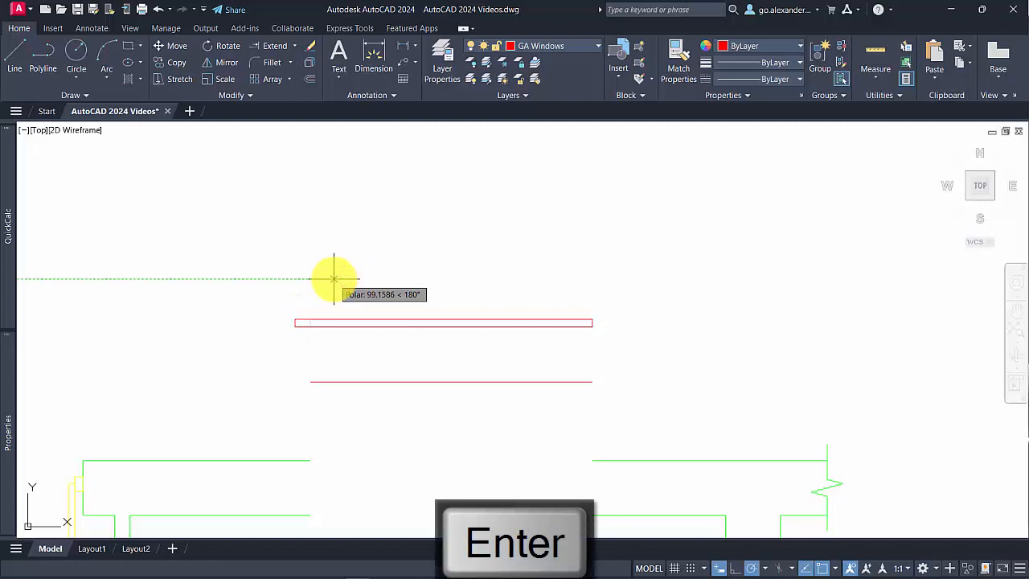
text(100)
key(Return)
Stretch the right end of the sill strip outward by 100 and delete the strip's lower long line
key(Return)
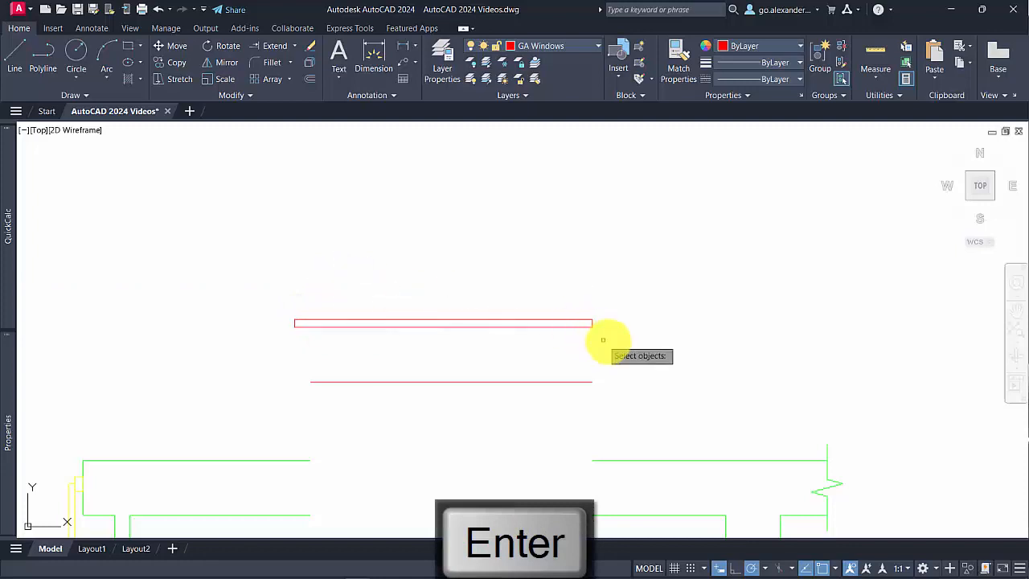
click(613, 341)
click(576, 299)
key(Return)
click(574, 286)
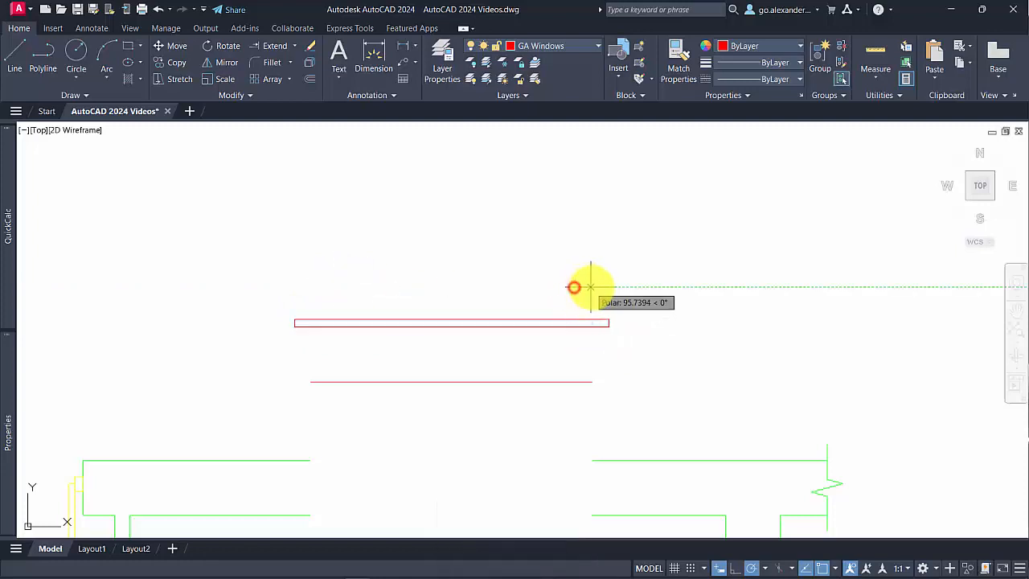
text(100)
key(Return)
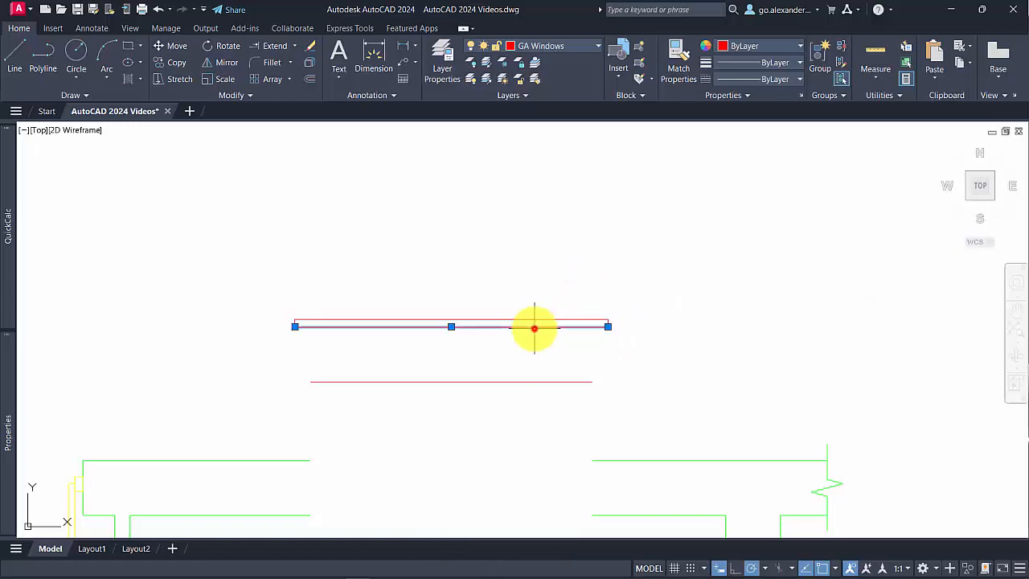
key(Delete)
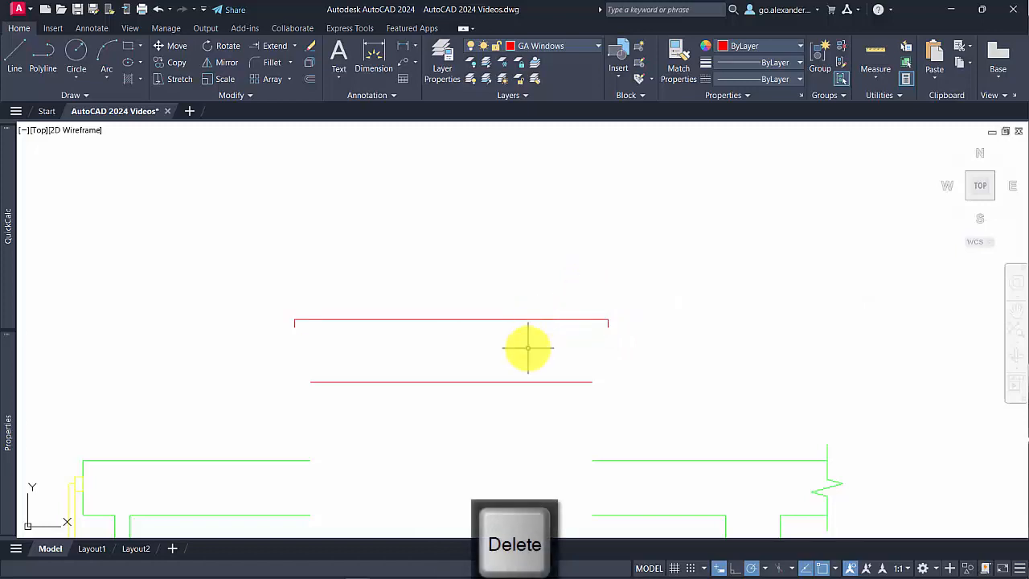
Offset the lowest red line upwards, towards the sill, to form the second edge of the window frame
click(311, 82)
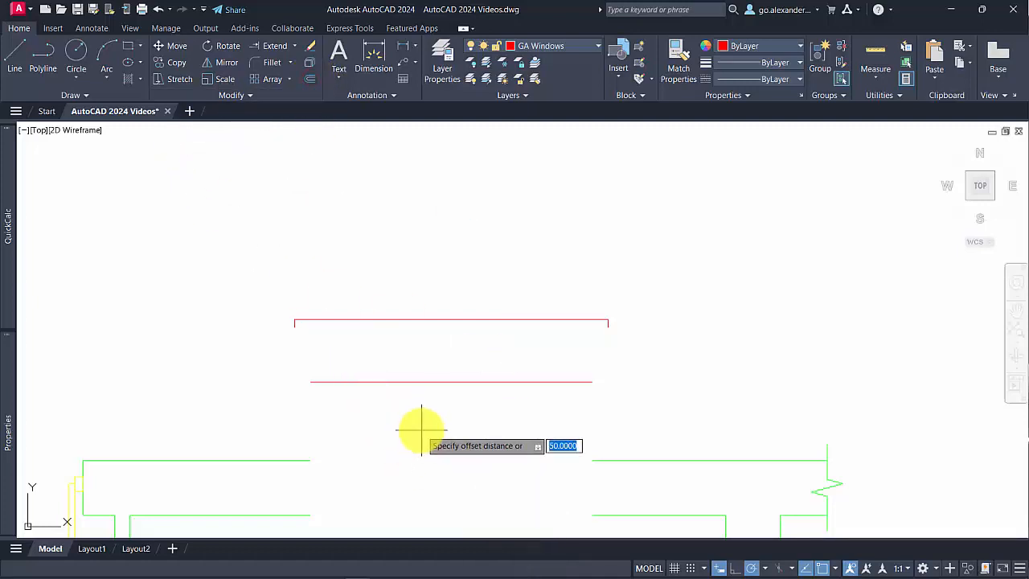
key(Return)
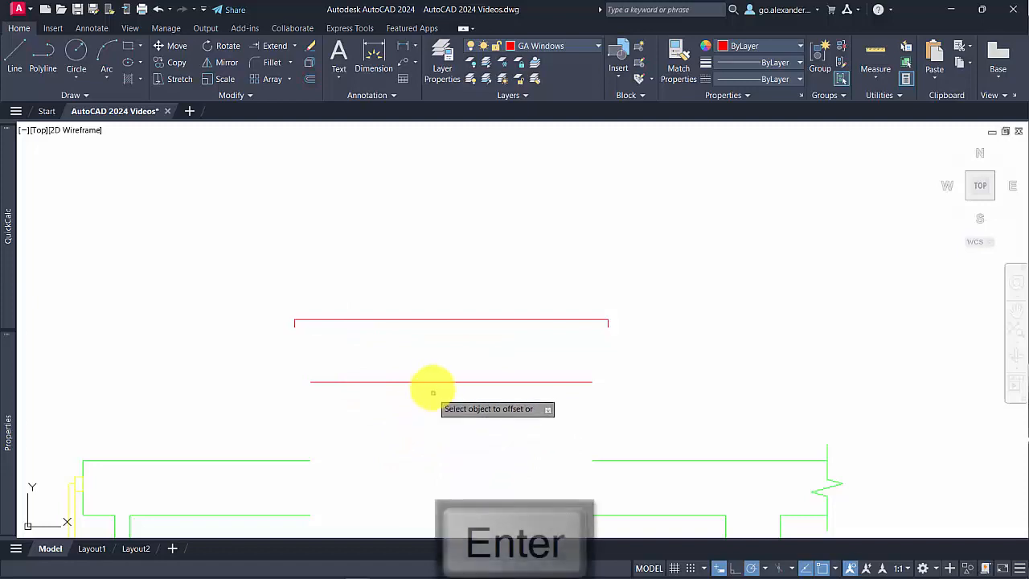
click(433, 381)
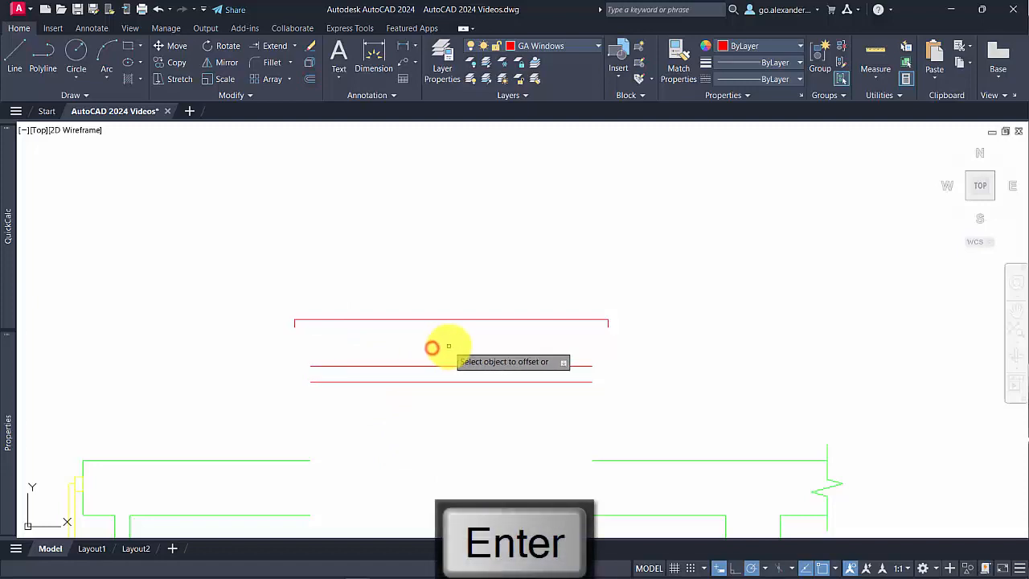
Offset the window frame's upper red line upwards by 150 towards the sill
text(00)
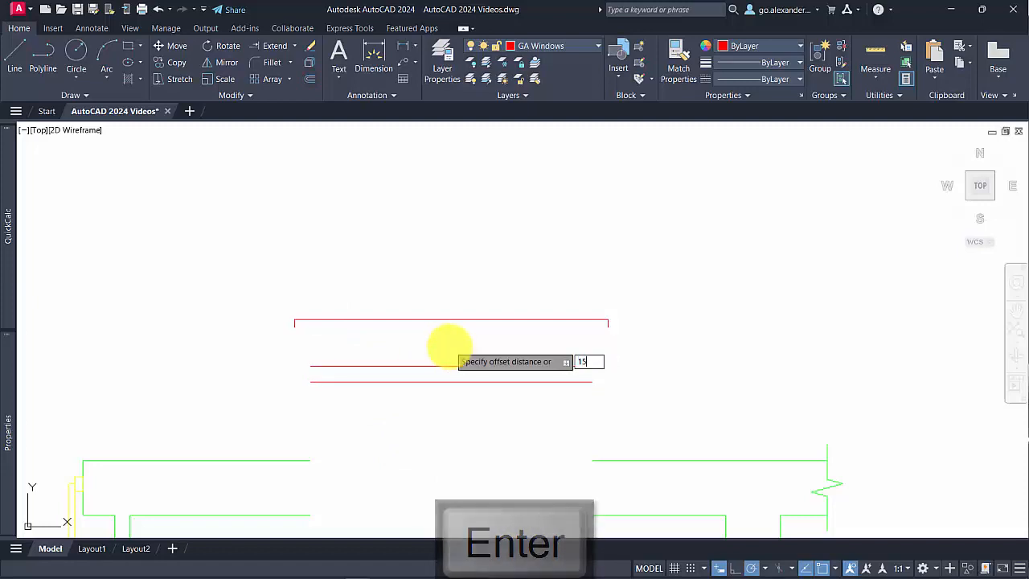
key(Return)
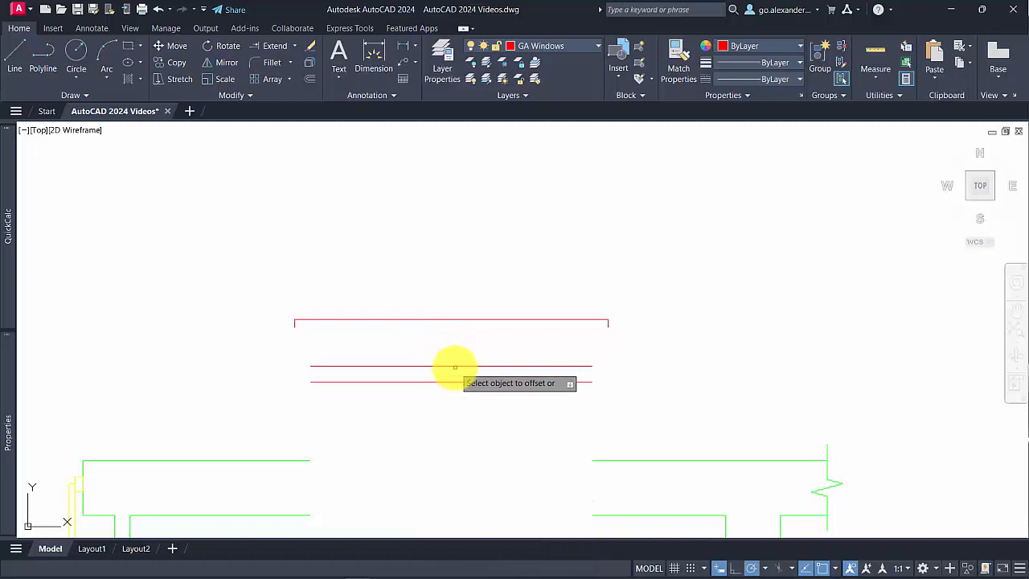
click(455, 367)
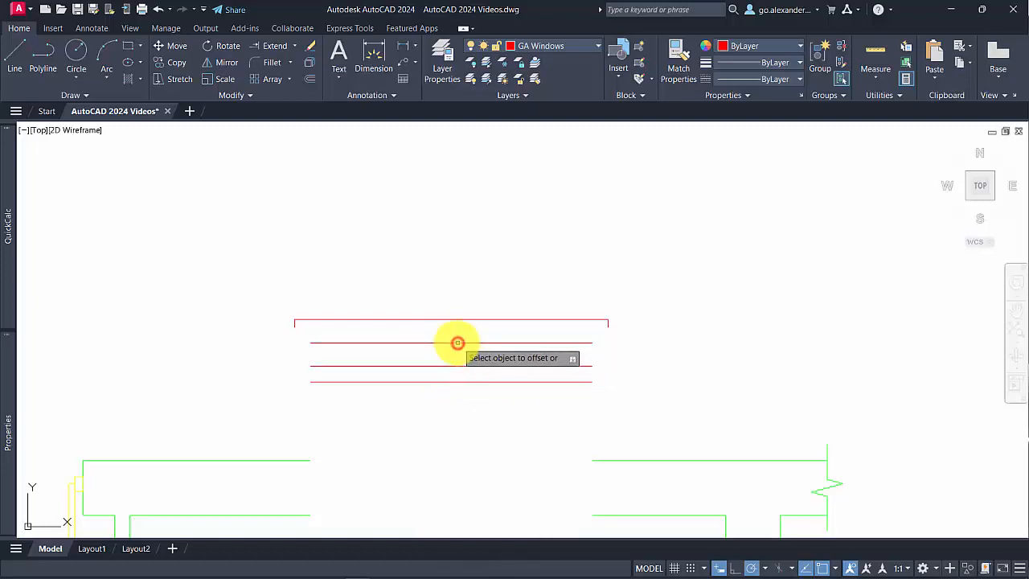
key(Return)
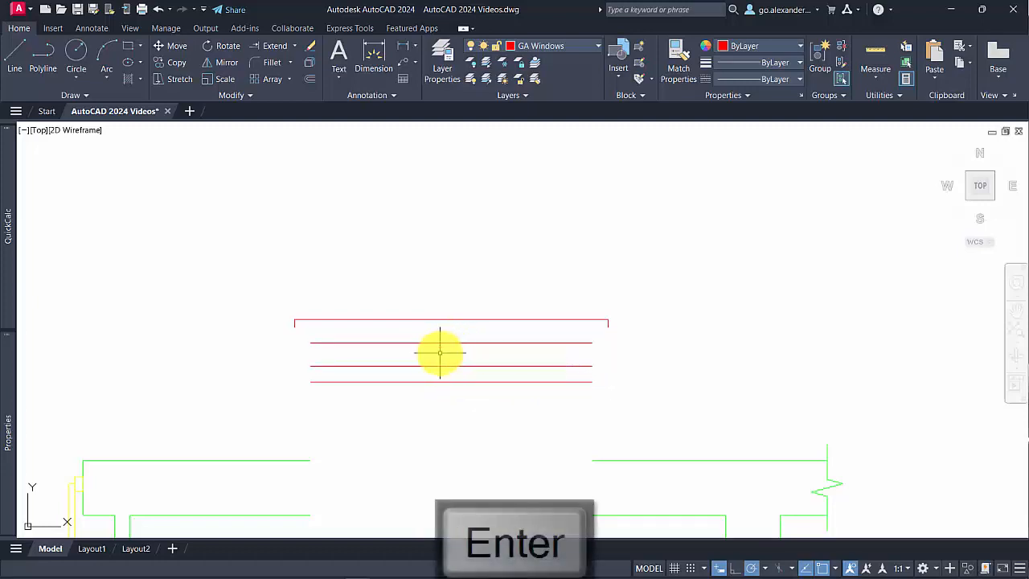
Close the left end of the 150-deep window frame with a vertical line between its two long edges
click(18, 58)
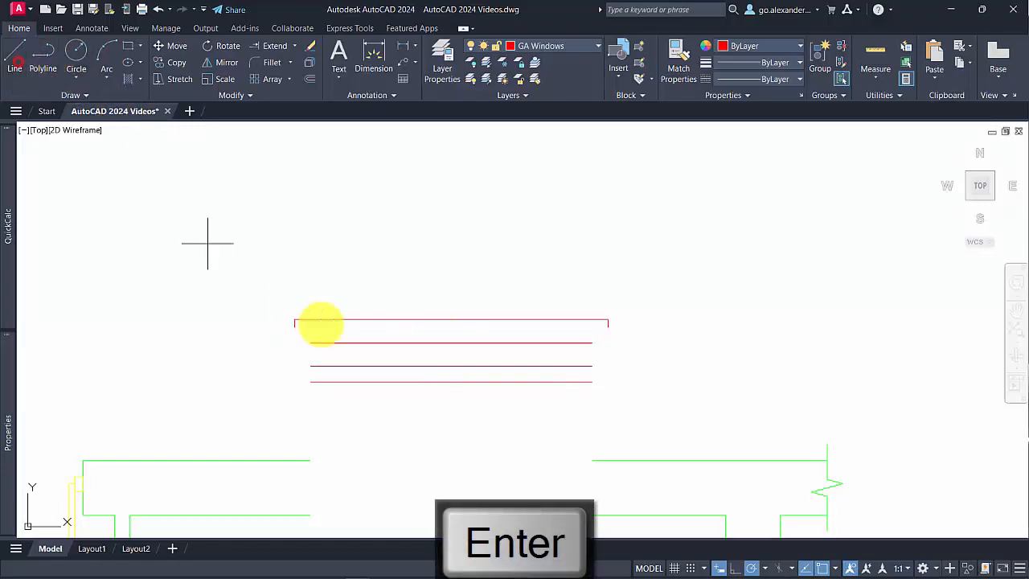
click(311, 366)
key(Return)
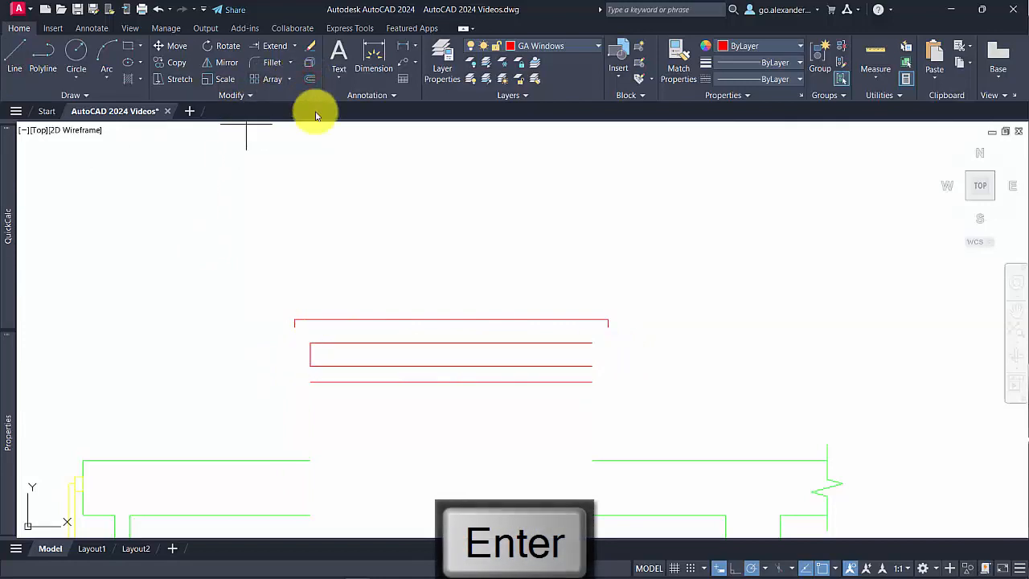
Offset the frame's left end line inwards to form the inner upright and delete the original end line
click(310, 78)
key(Return)
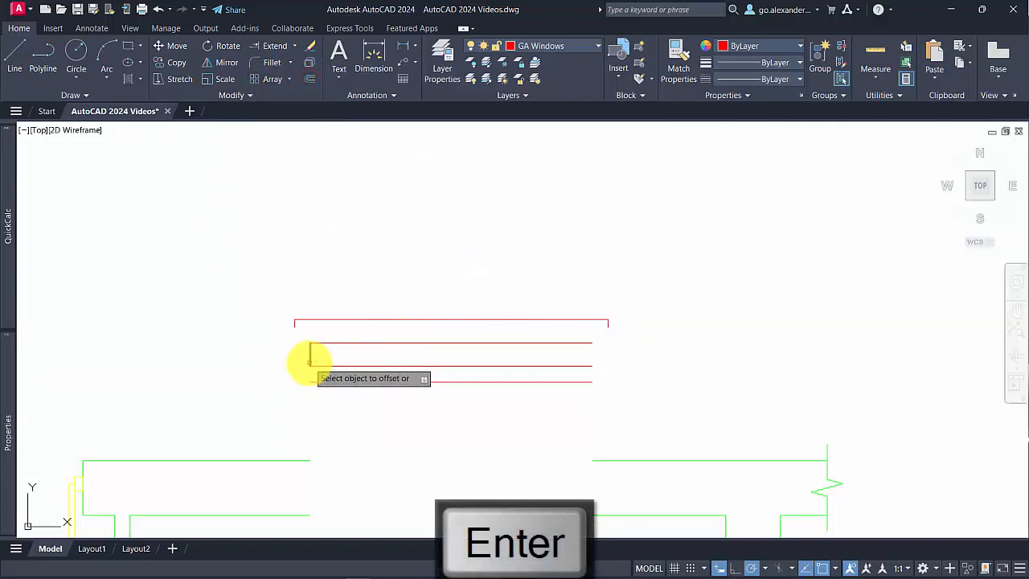
click(311, 362)
click(346, 356)
click(311, 356)
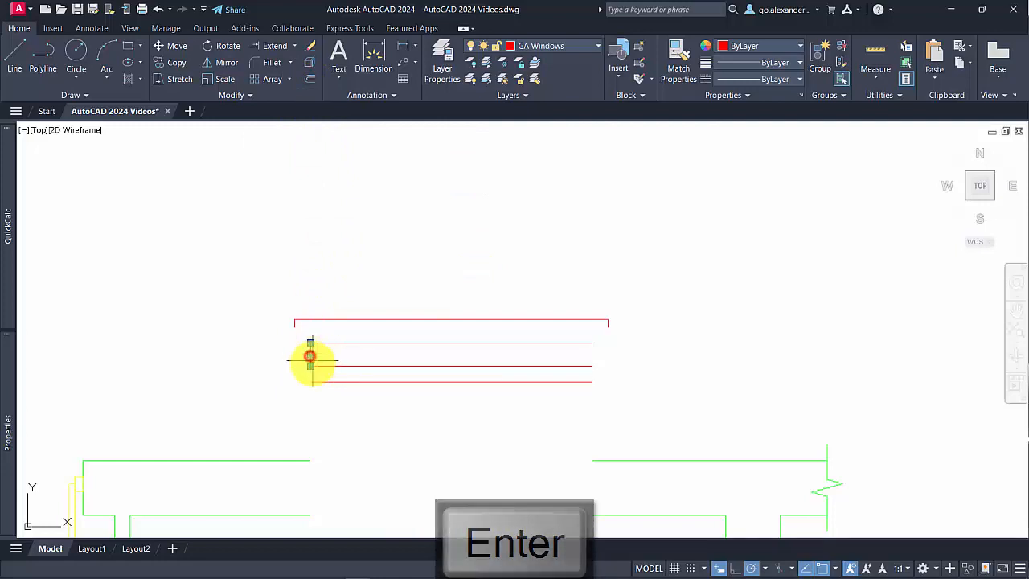
key(Delete)
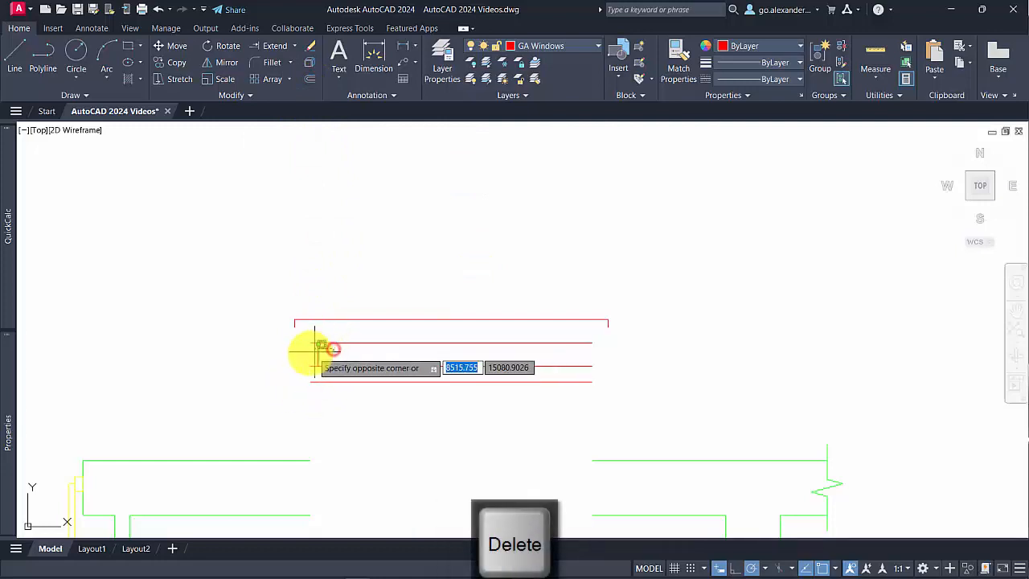
Mirror the left upright of the frame about the window's vertical centreline, keeping the source line
click(312, 352)
click(226, 62)
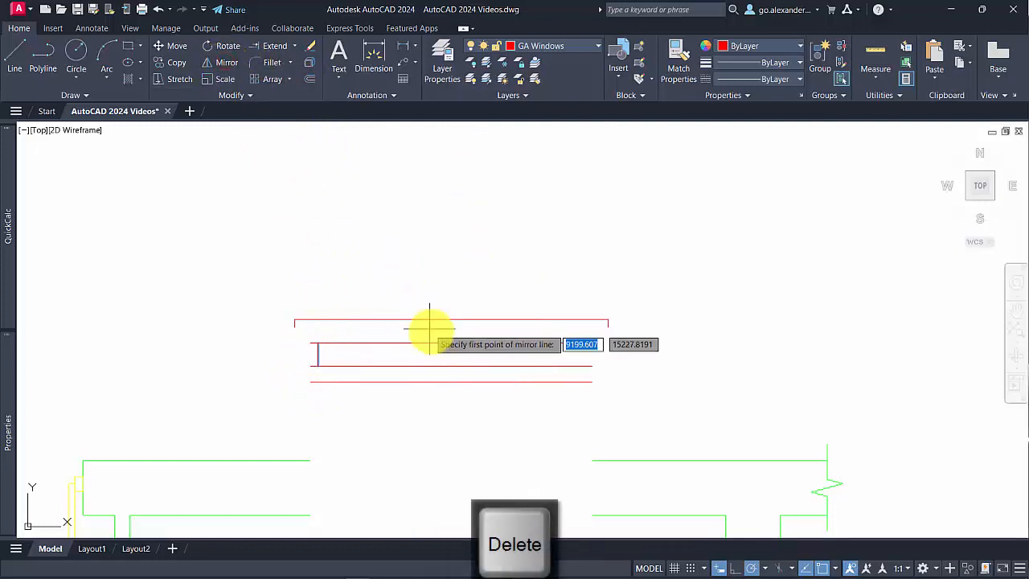
click(451, 343)
click(451, 273)
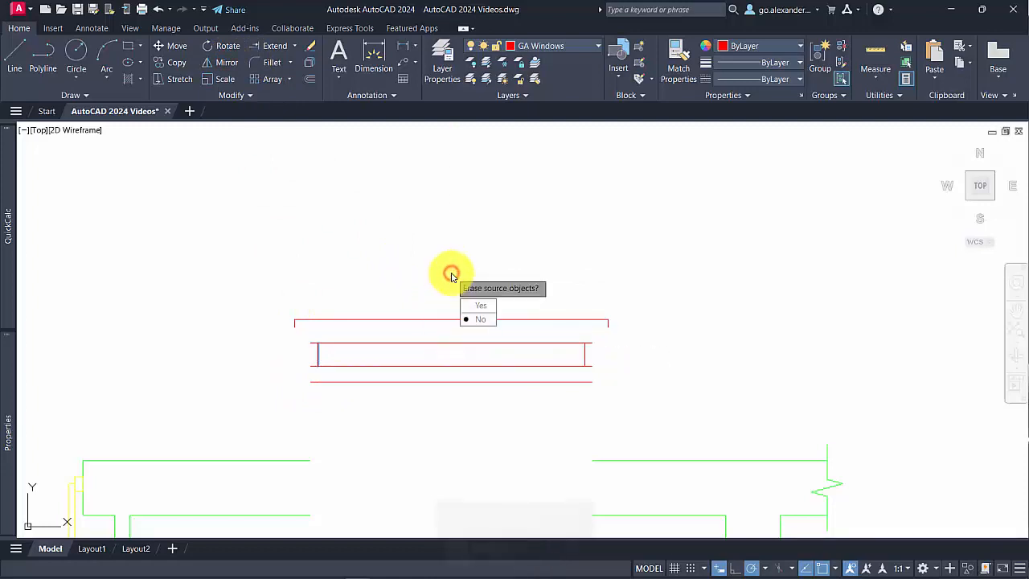
key(Return)
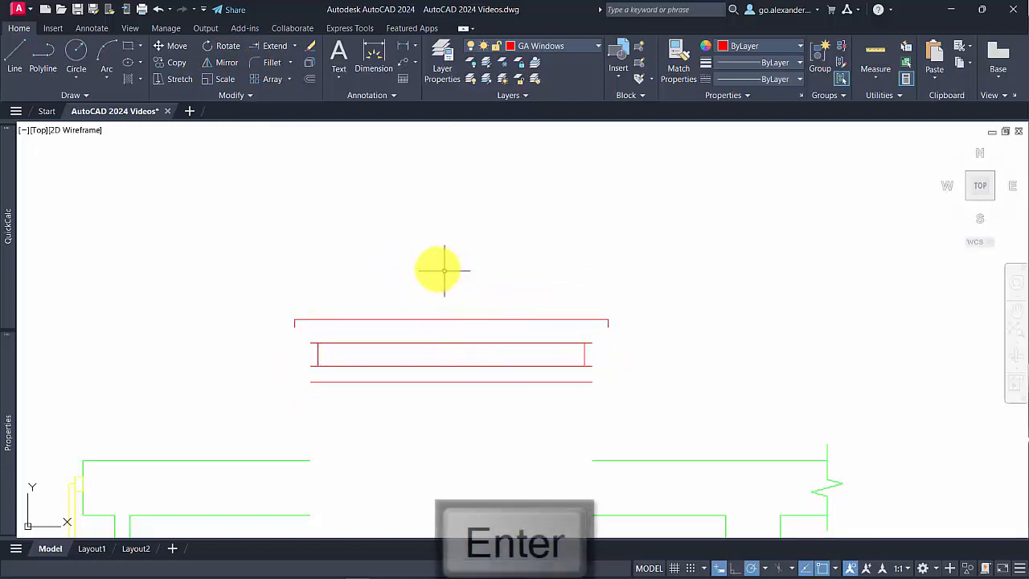
Draw the horizontal glazing line between the midpoints of the frame's two uprights
click(16, 64)
click(317, 354)
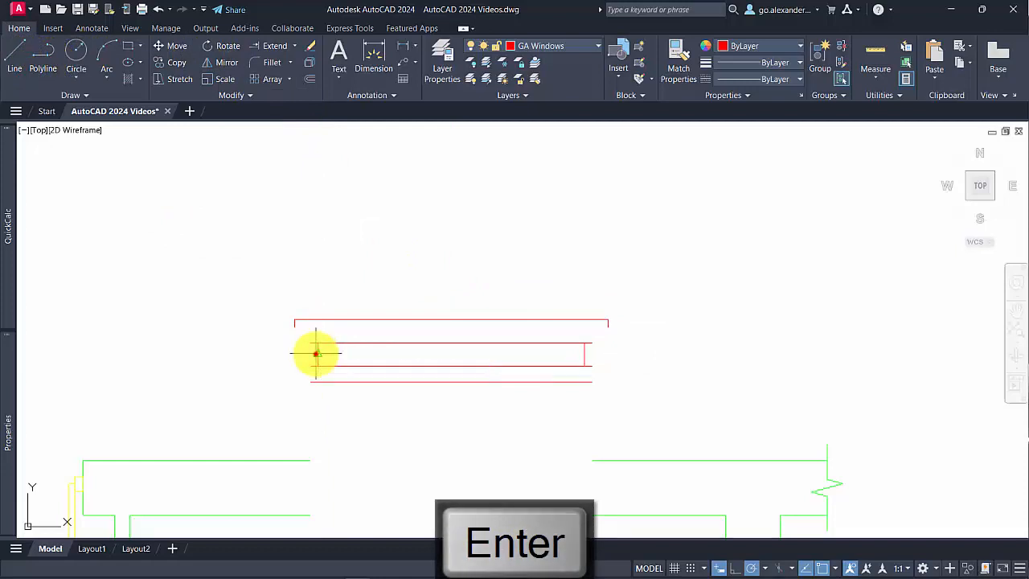
click(585, 353)
key(Return)
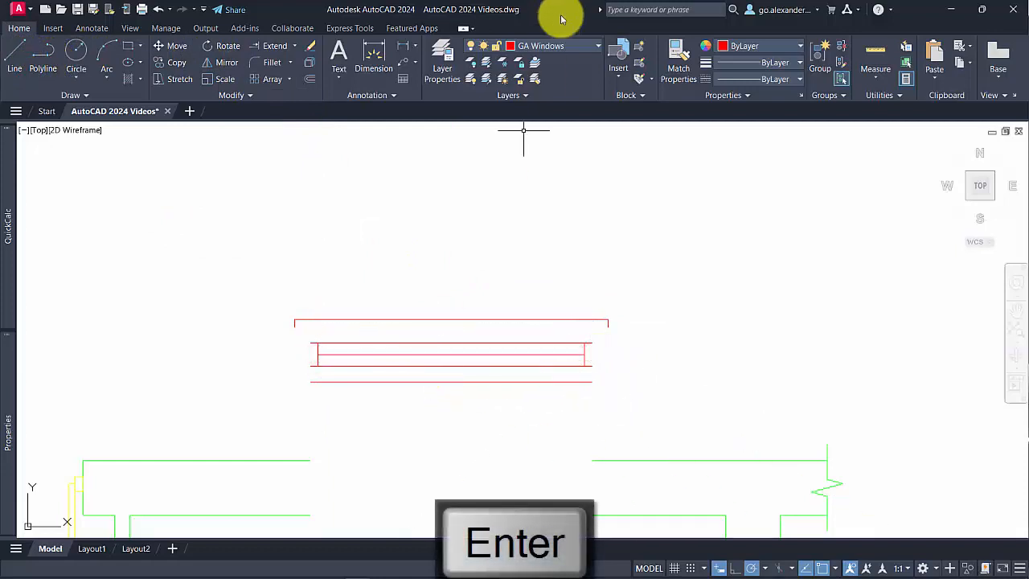
Make GA Walls the current layer and draw a vertical 350 jamb line upwards from the left end of the window's lowest line
click(538, 48)
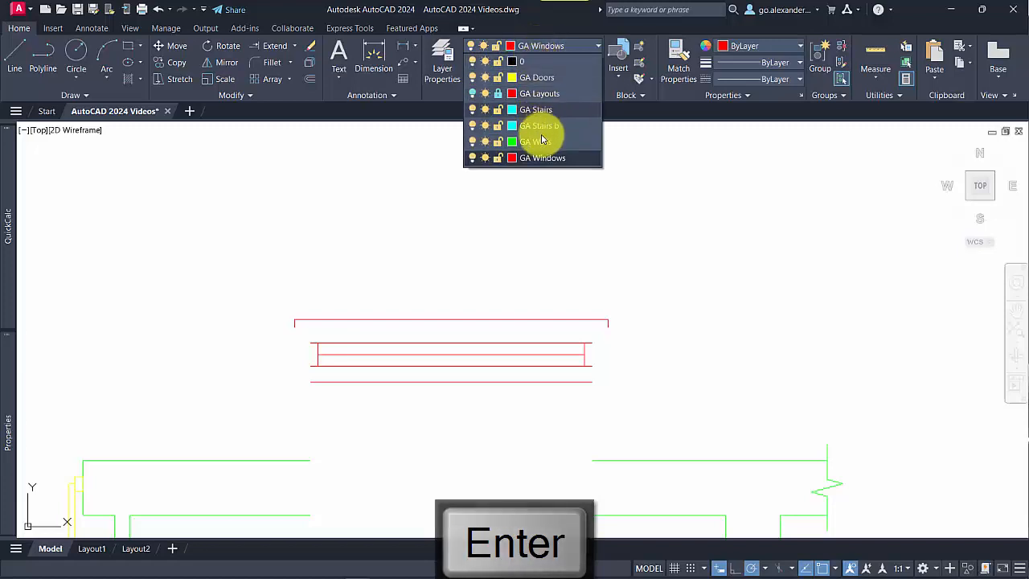
click(539, 131)
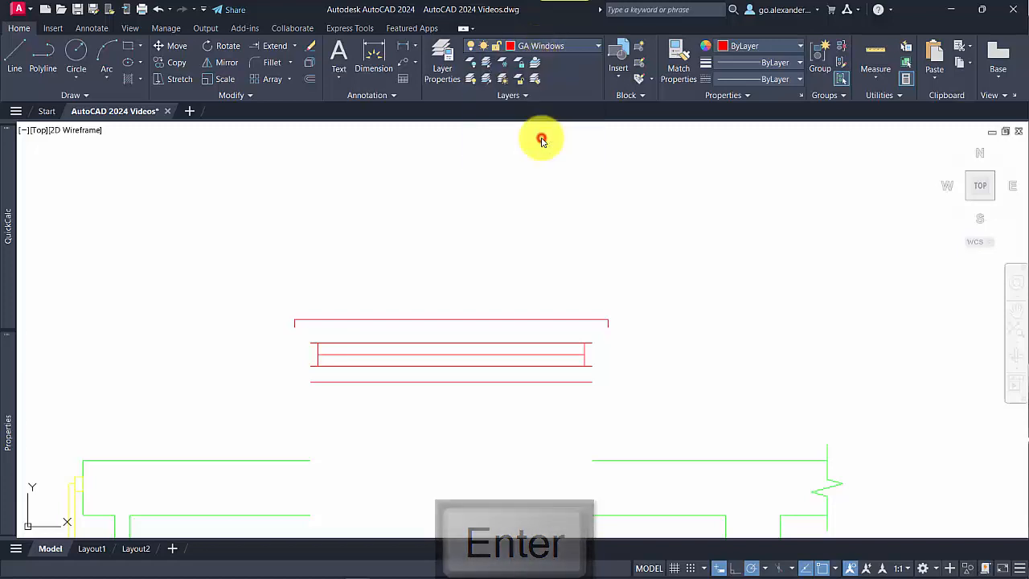
click(18, 63)
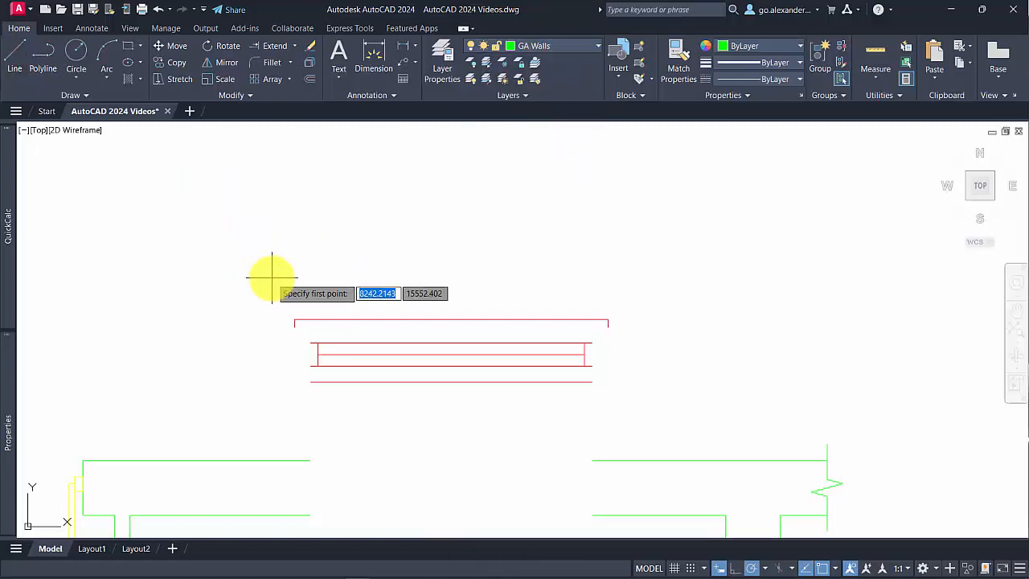
click(311, 382)
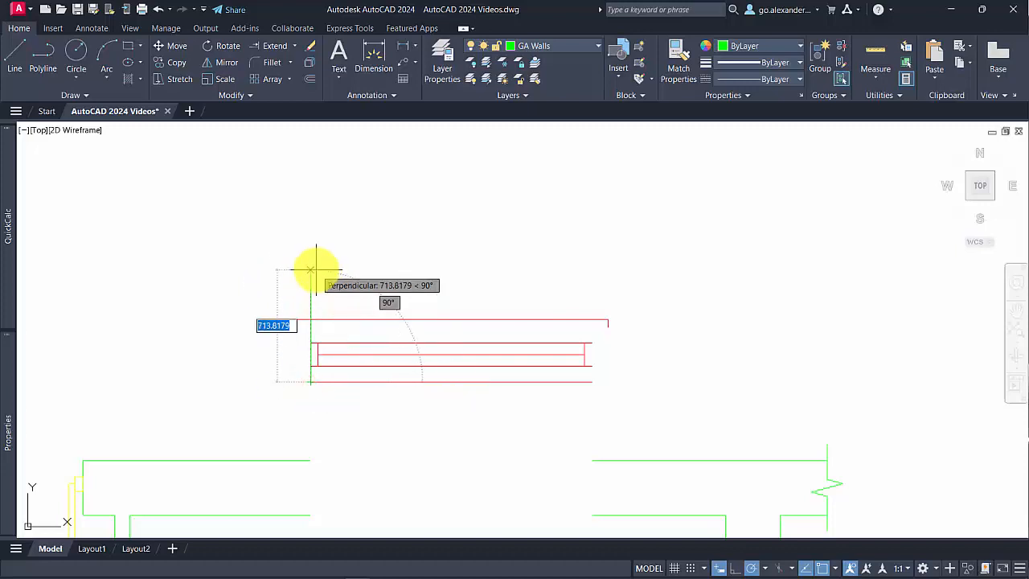
text(350)
key(Return)
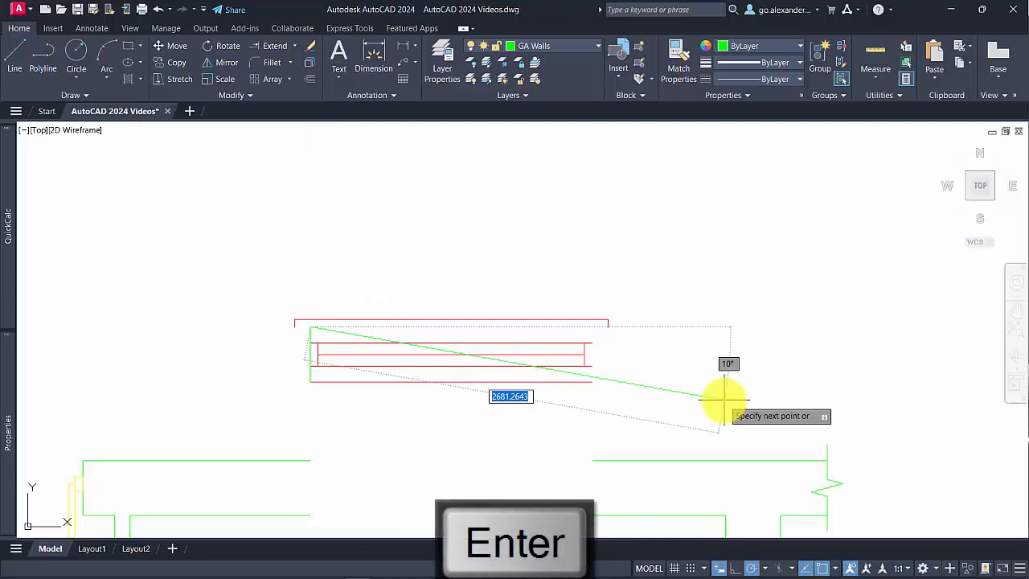
key(Return)
Mirror the green jamb line about the window's vertical centreline to the right end, keeping the source line
click(322, 338)
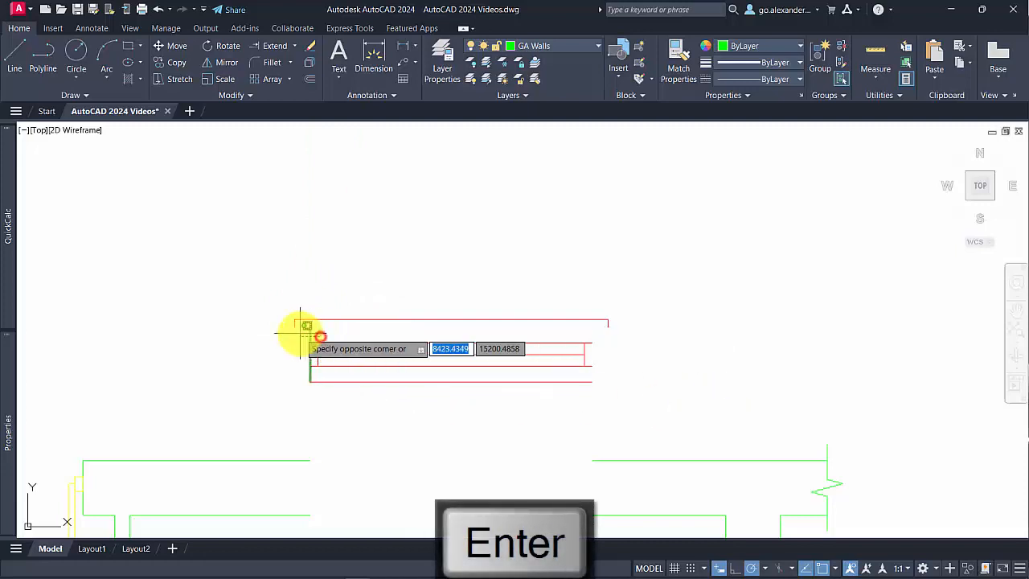
click(300, 333)
click(219, 62)
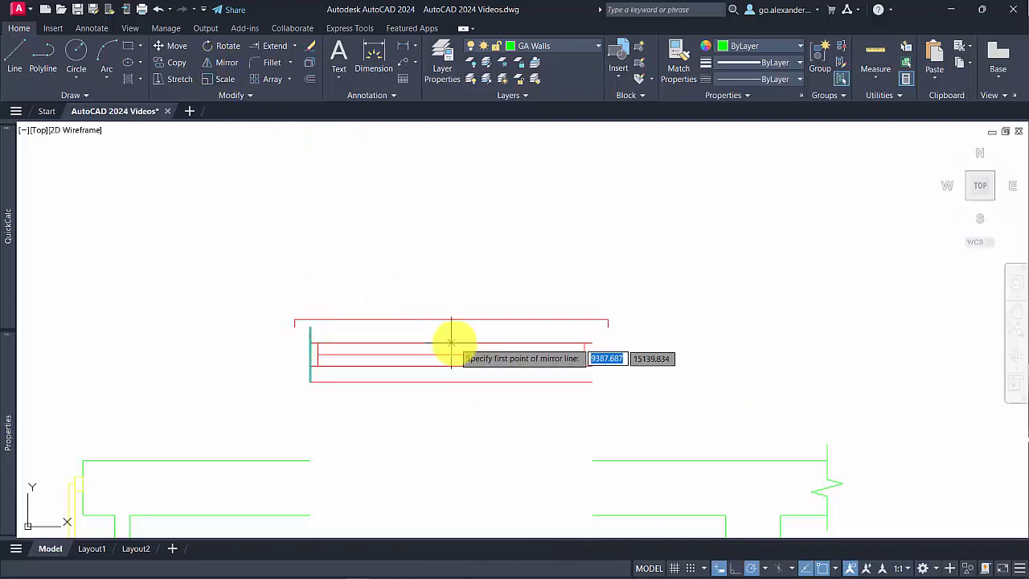
click(454, 344)
click(449, 423)
key(Return)
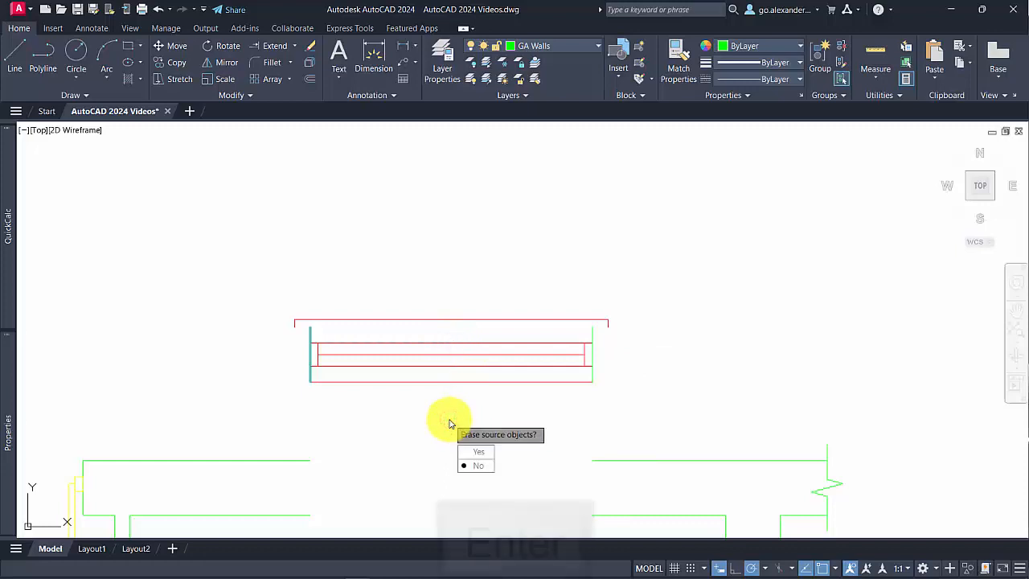
Try moving the complete window symbol into the wall opening by its lower-right corner, and undo the move
click(280, 281)
click(707, 409)
click(175, 46)
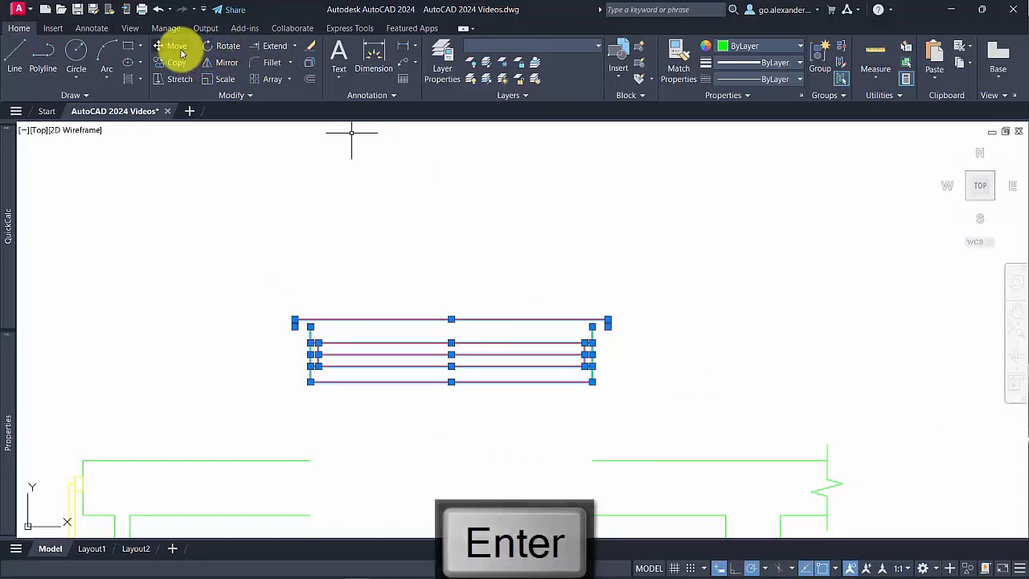
middle_drag(413, 402, 395, 333)
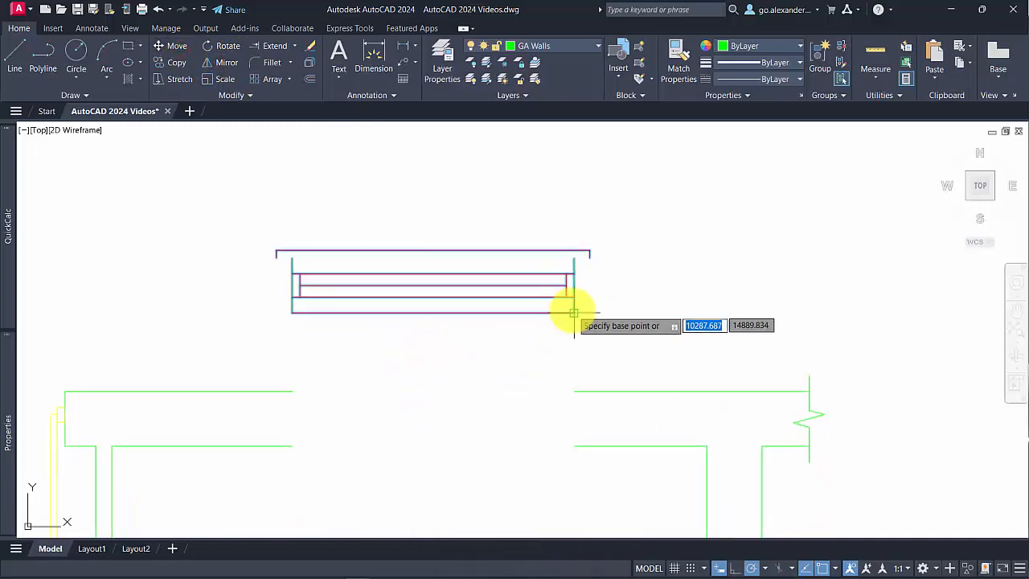
click(574, 313)
click(575, 448)
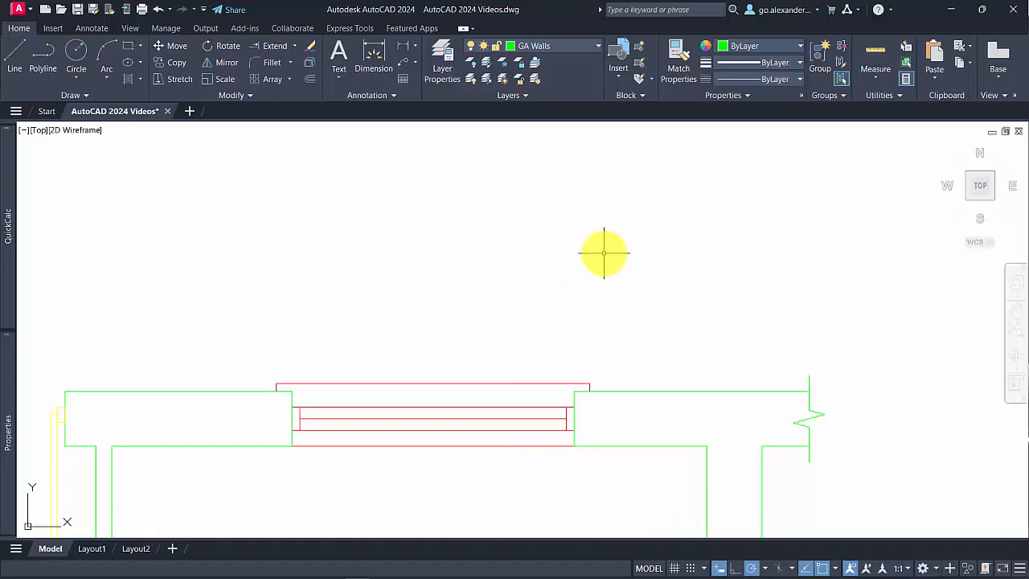
key(ctrl+z)
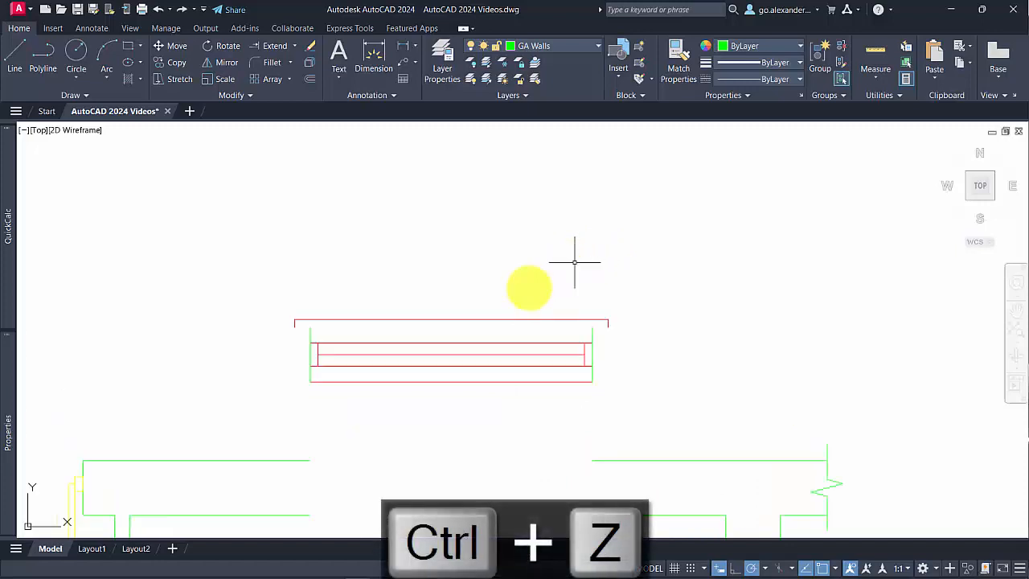
Convert the complete window symbol into a block named Dynamic Window with its lower-left corner as the base point
click(274, 282)
click(693, 409)
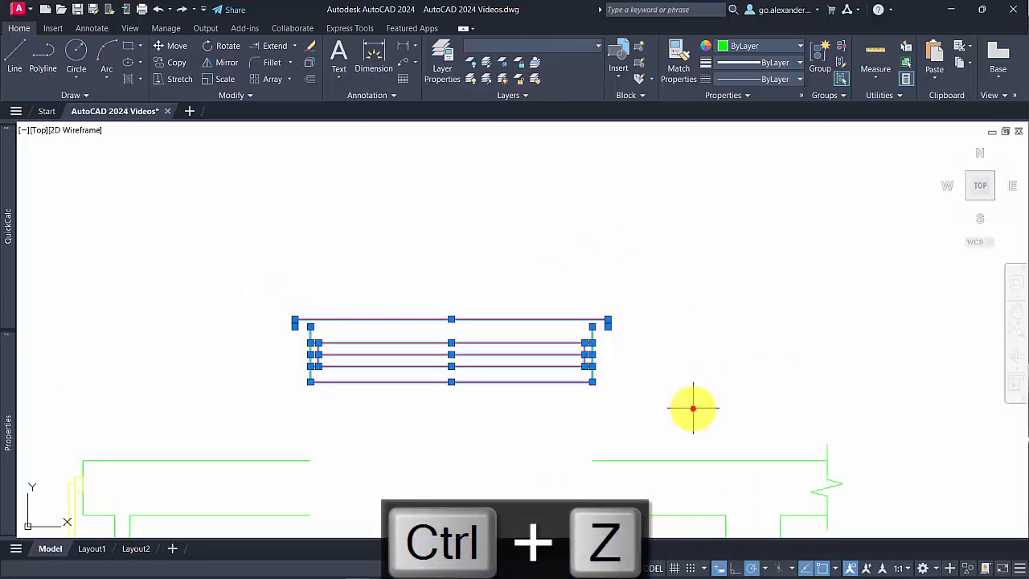
click(637, 51)
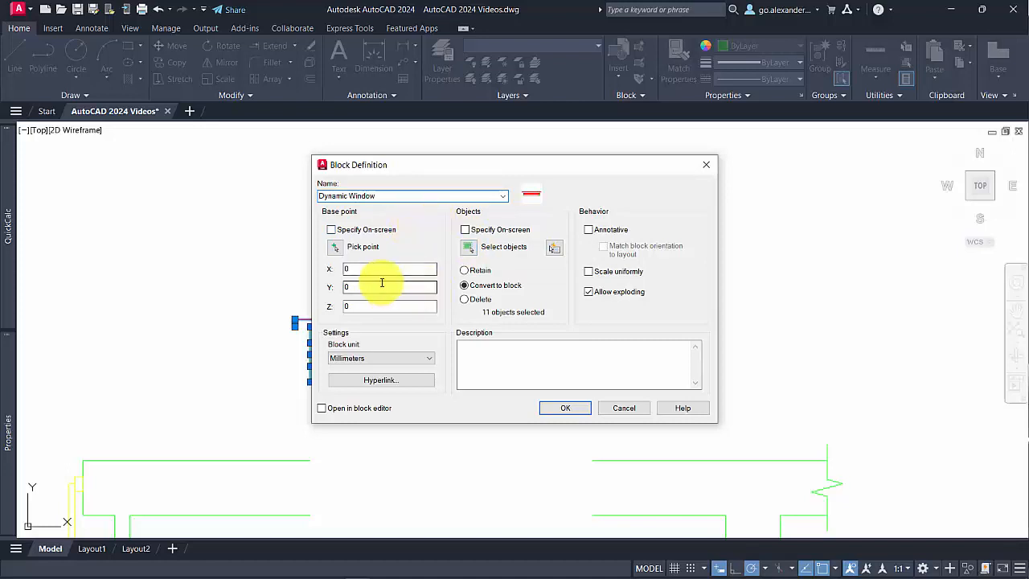
click(335, 250)
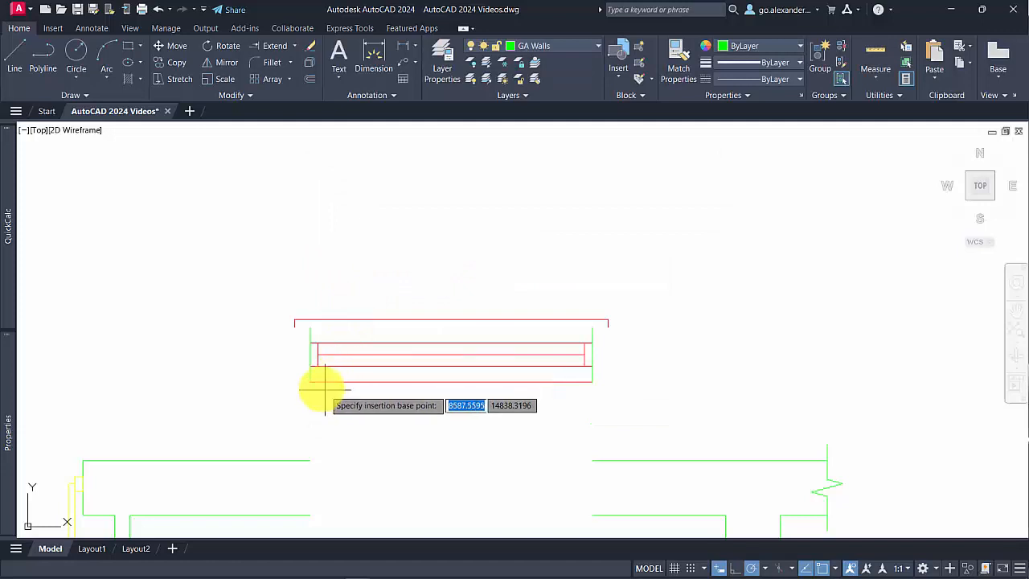
click(313, 384)
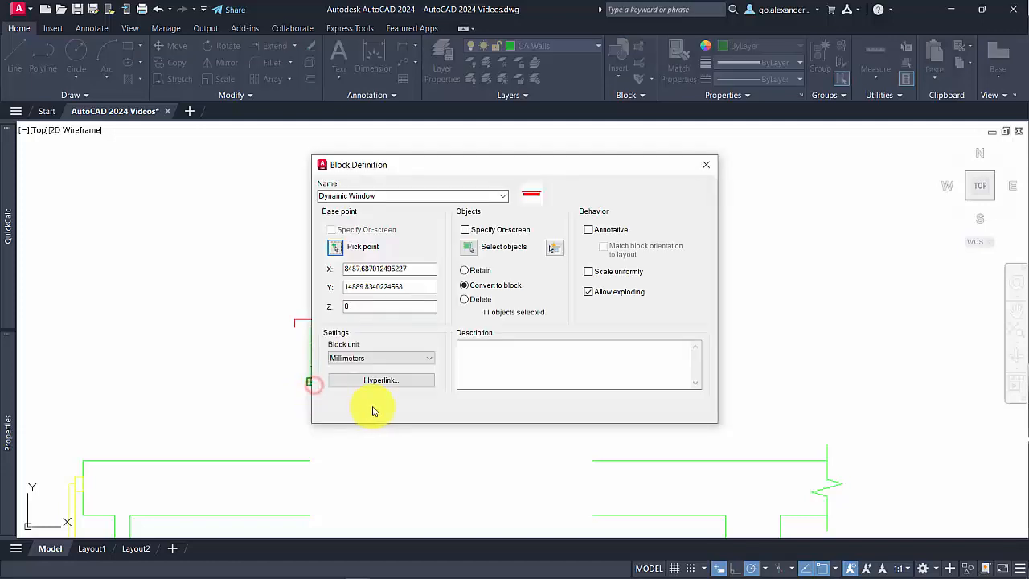
click(567, 409)
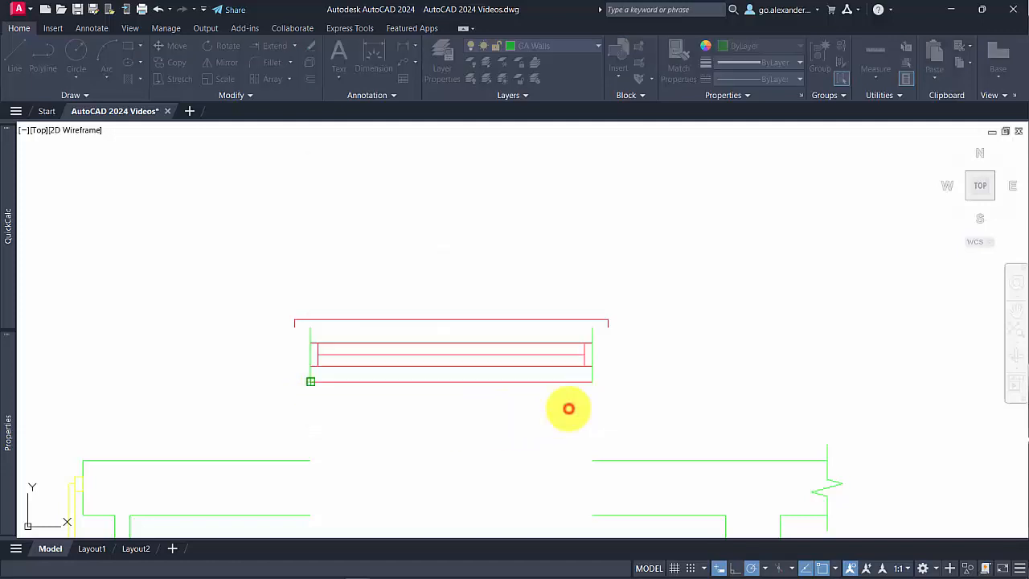
click(482, 354)
key(Escape)
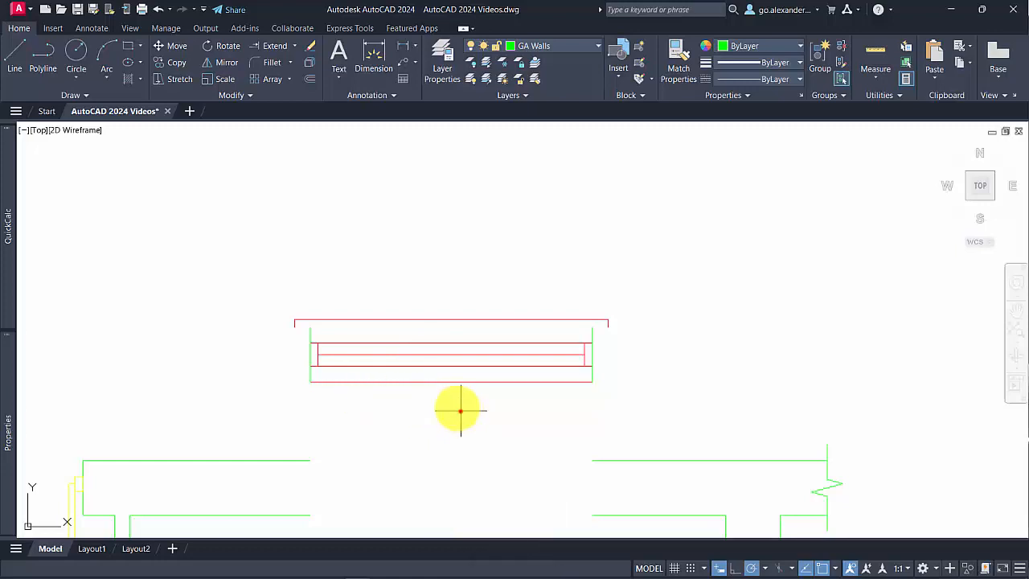
Open the Dynamic Window block in the Block Editor
drag(460, 410, 437, 345)
right_click(434, 240)
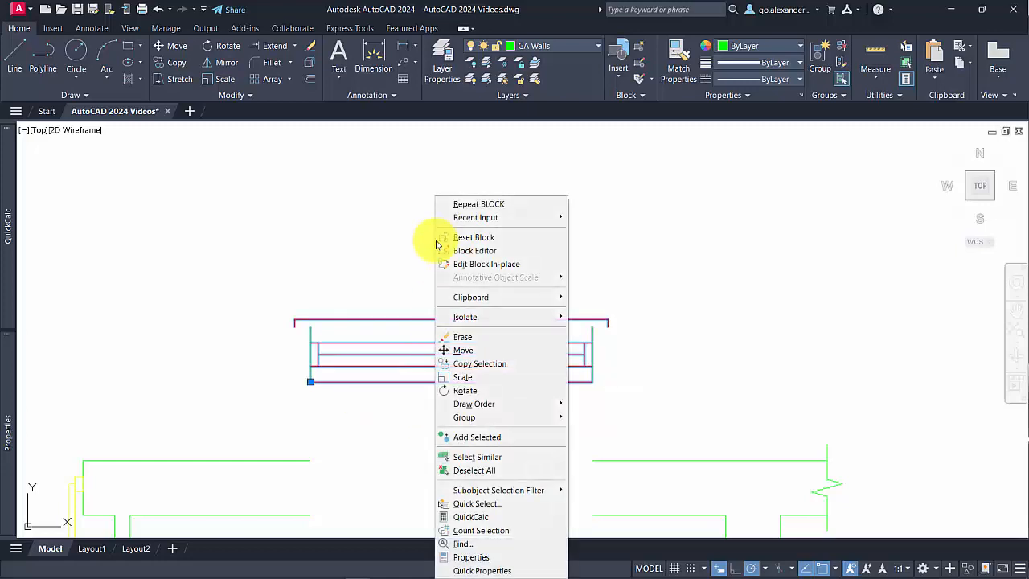
click(492, 251)
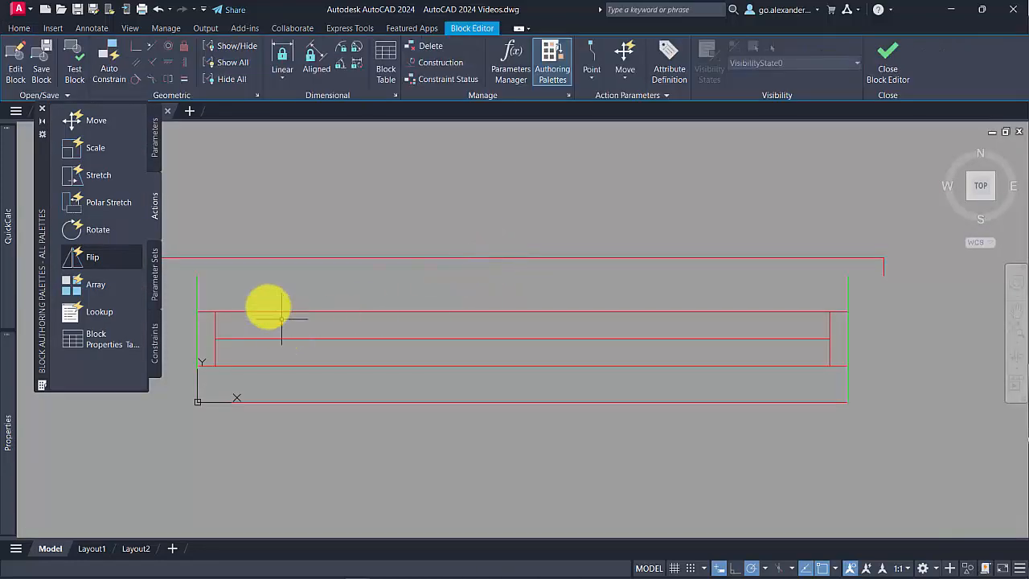
scroll(474, 308, down, 2)
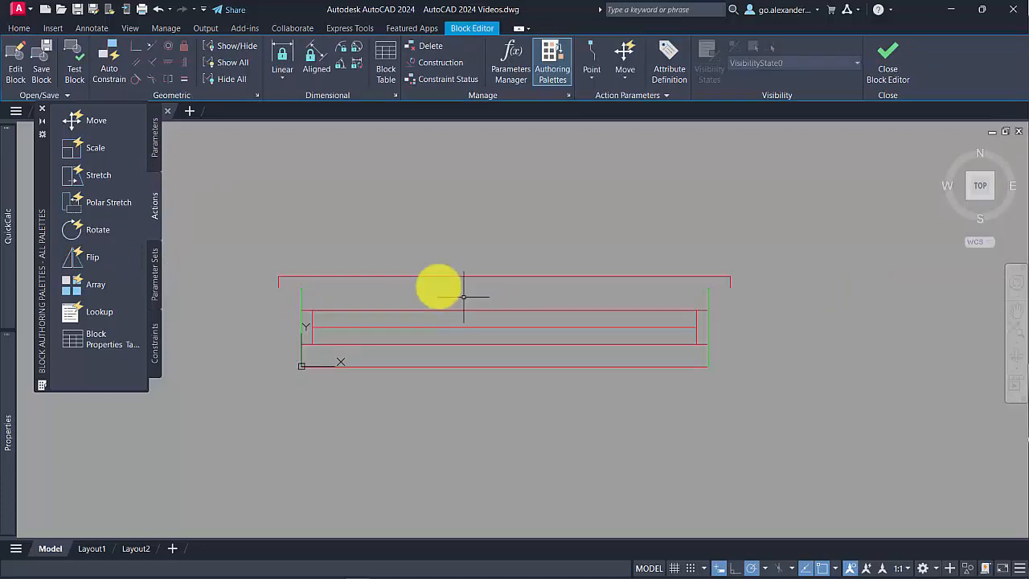
Add a linear parameter along the sill line between the window's lower-left and lower-right corners, with its label about 141 below the sill
click(157, 130)
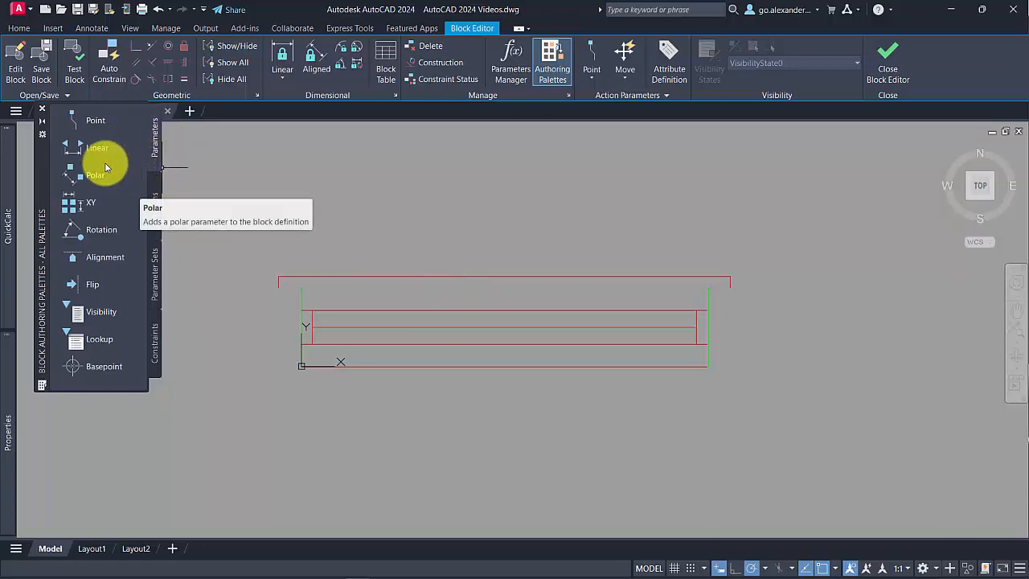
click(129, 172)
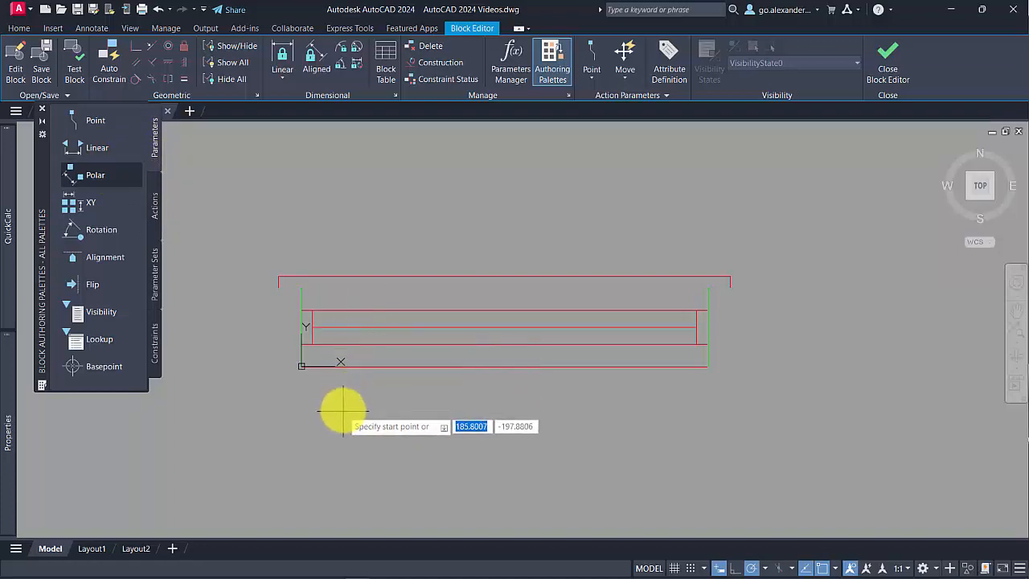
click(301, 366)
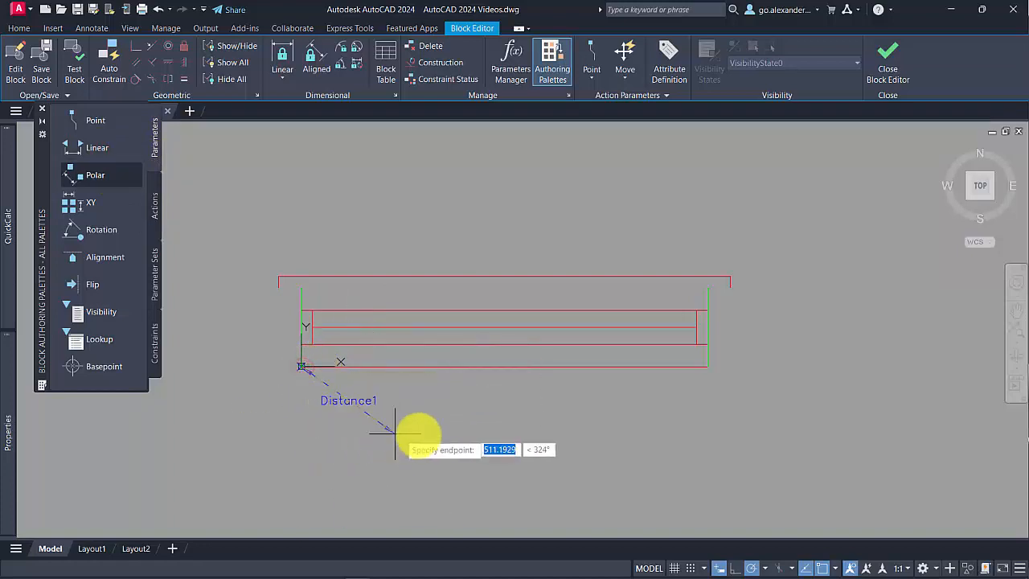
click(708, 367)
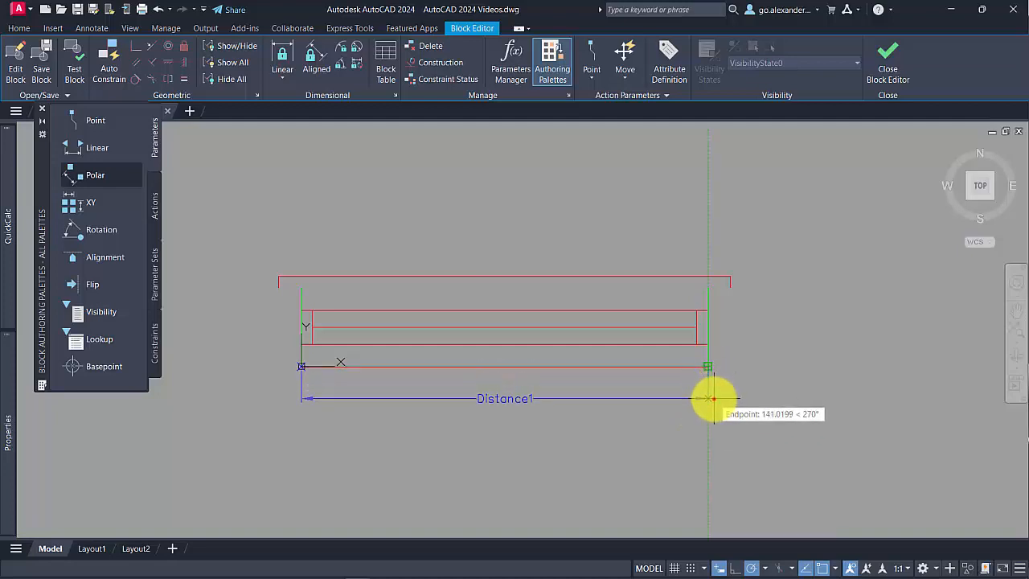
click(713, 398)
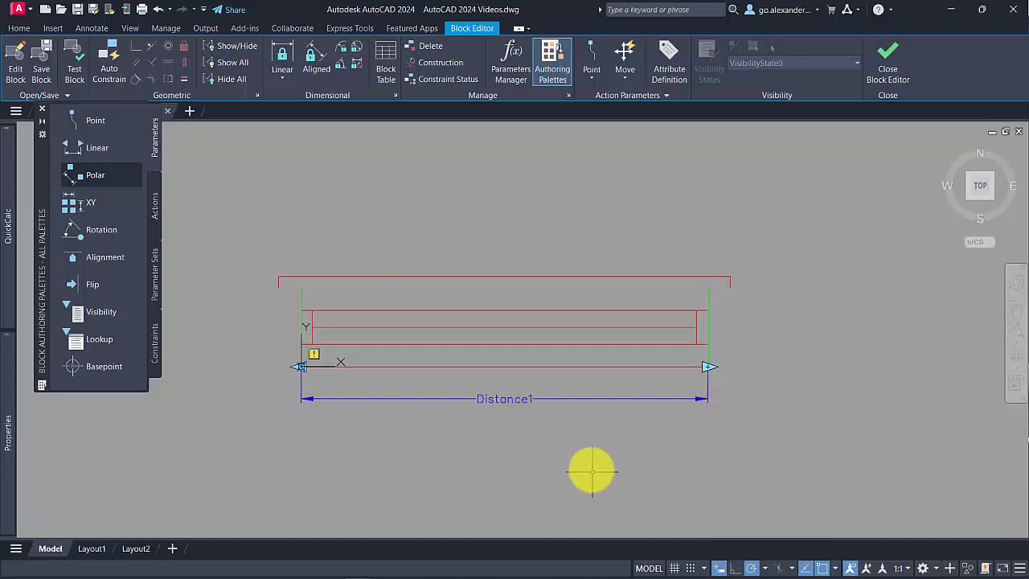
Rename the linear parameter's distance label to Length
click(513, 401)
mouse_move(9, 445)
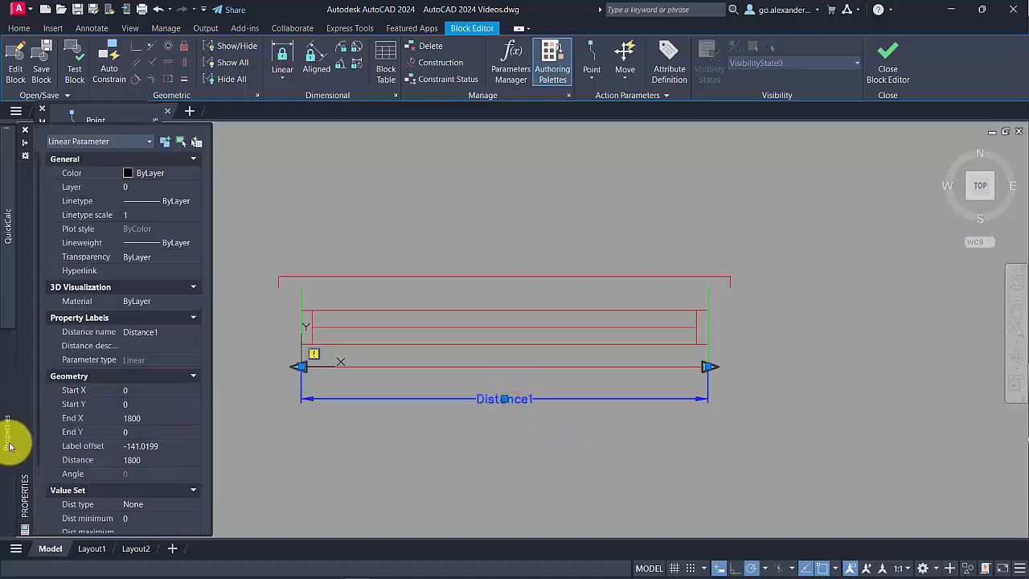
click(157, 333)
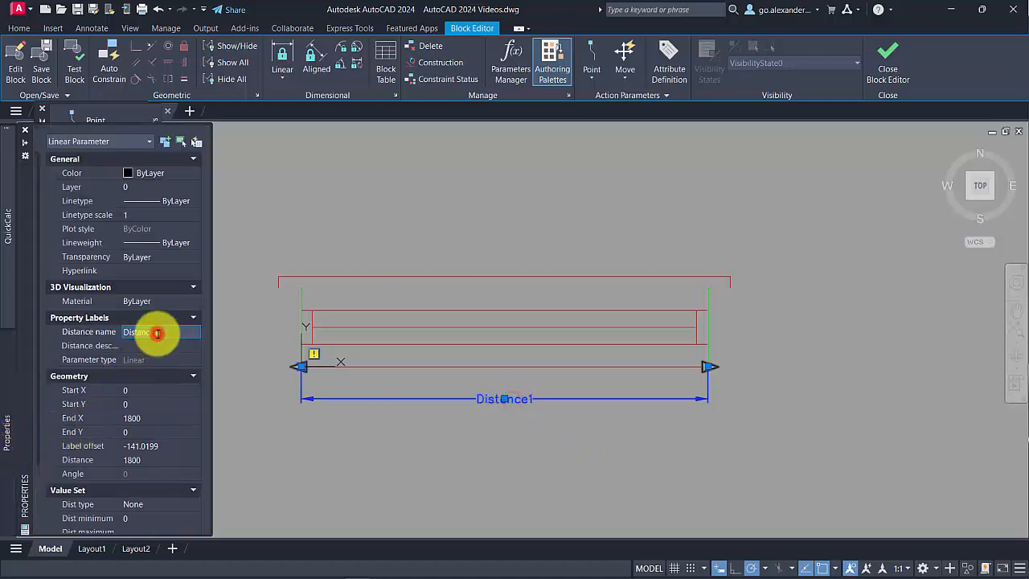
double_click(157, 332)
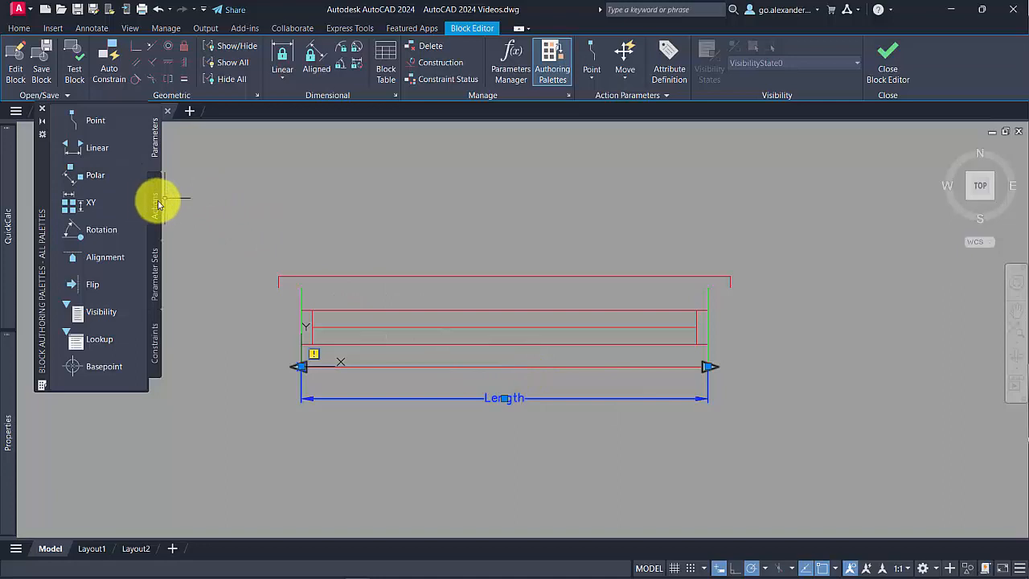
key(Escape)
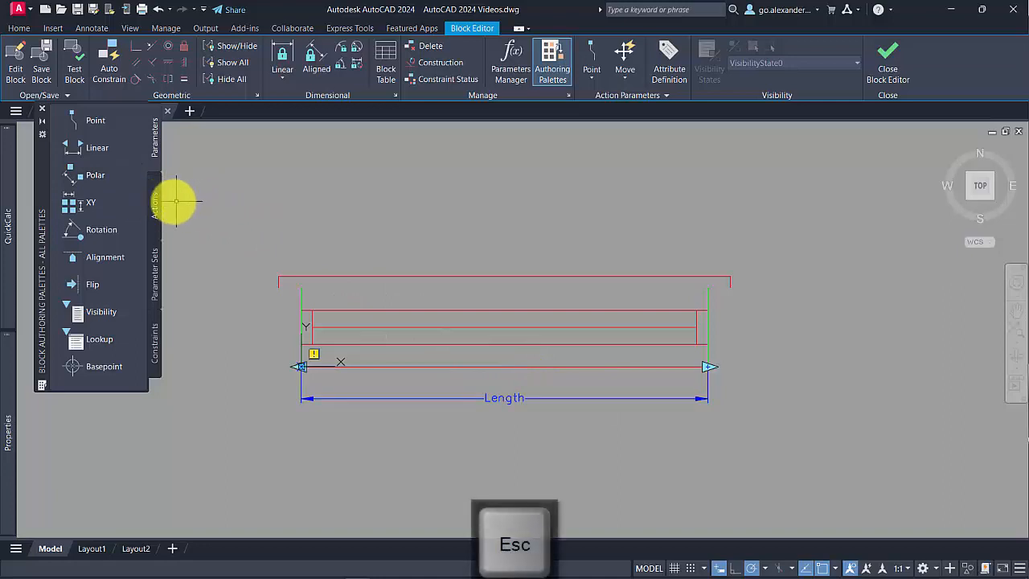
Add a Stretch action to the Length parameter's right-hand point, with a stretch frame and object selection around the window's right end
click(155, 207)
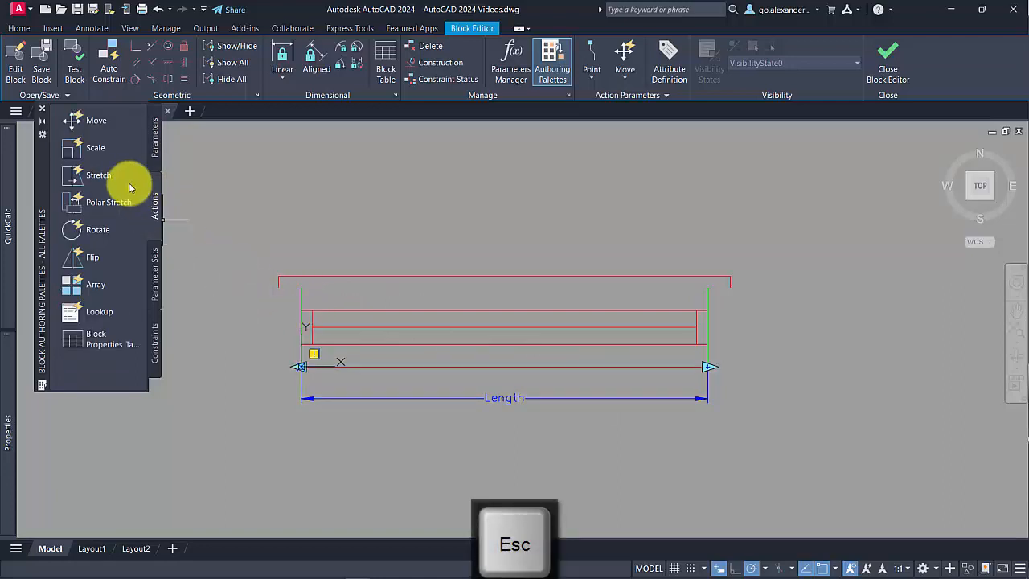
click(99, 175)
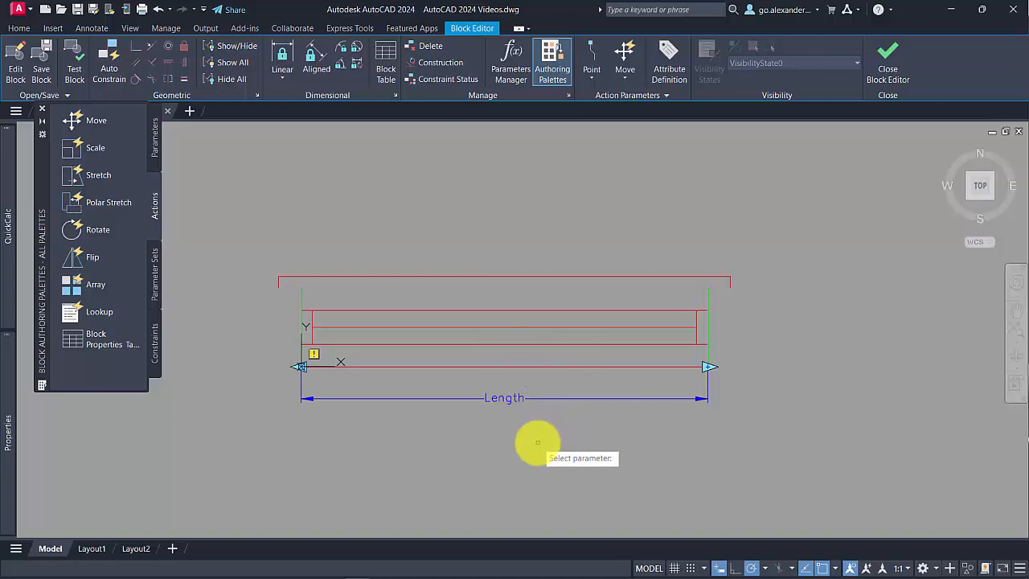
click(506, 398)
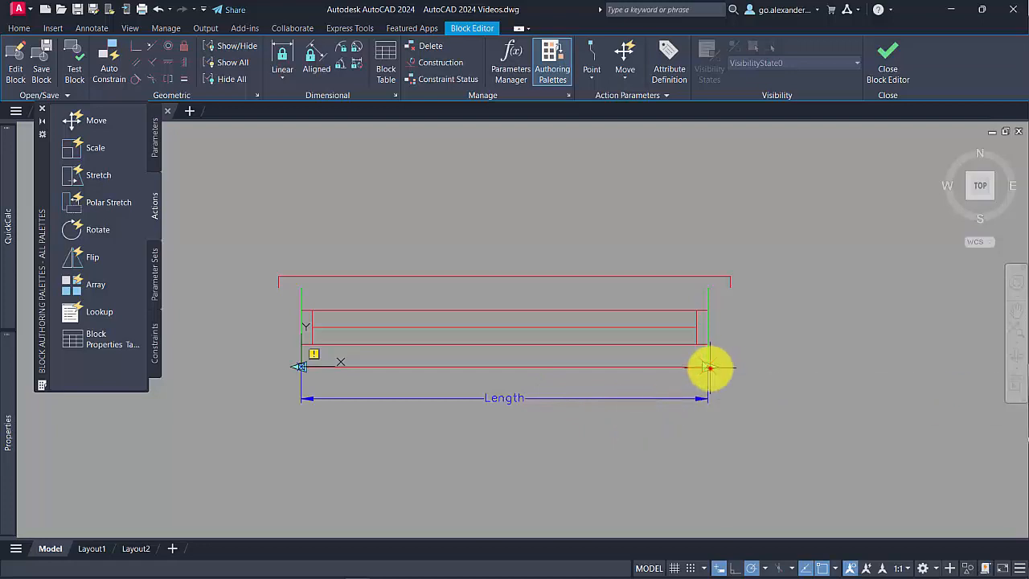
click(702, 421)
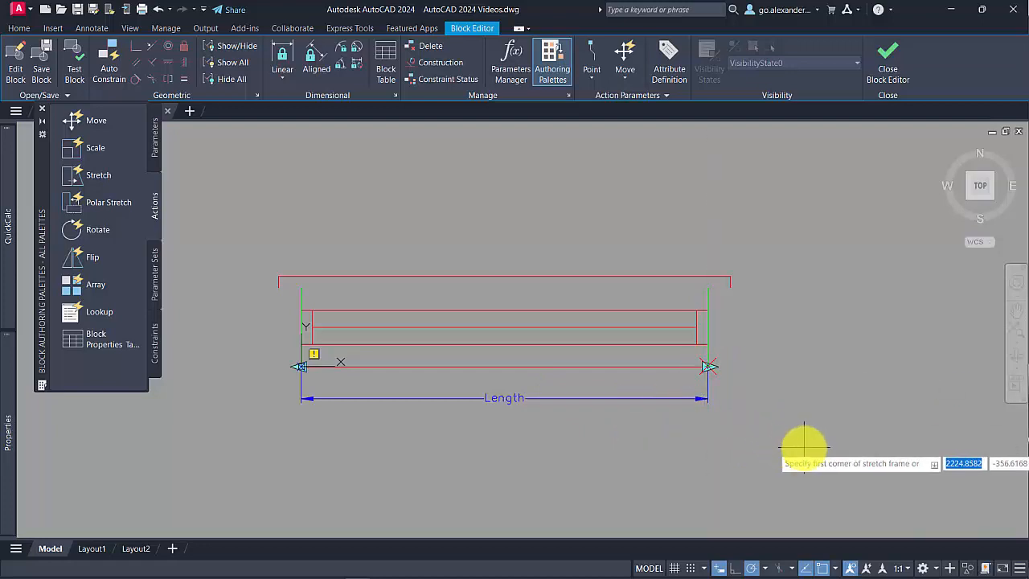
click(804, 448)
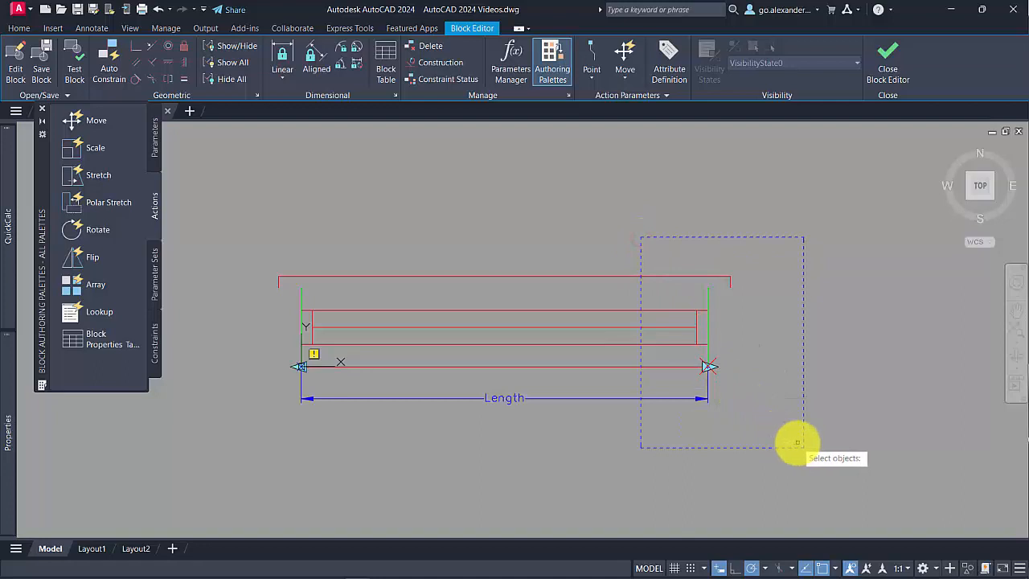
click(798, 443)
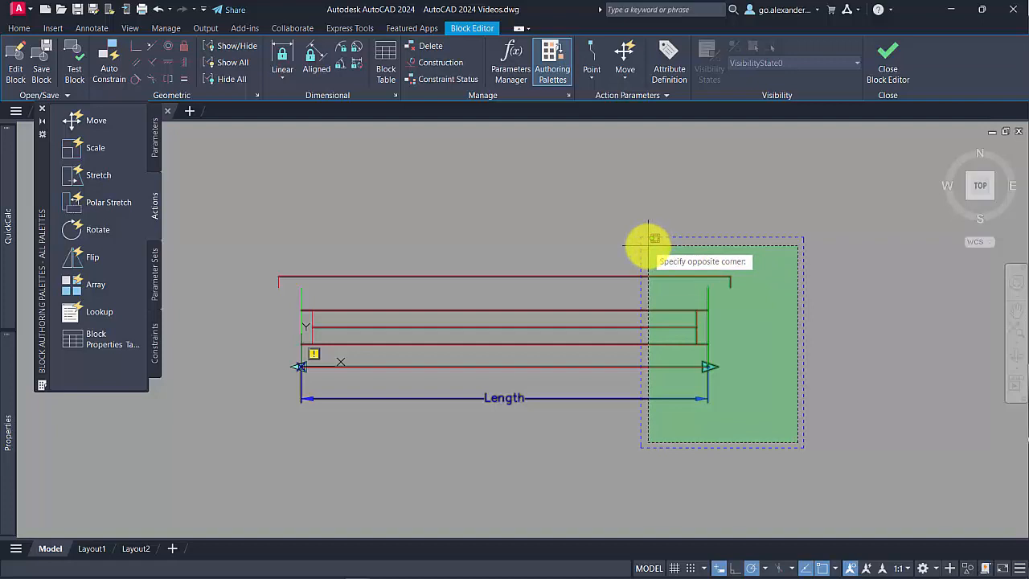
click(648, 246)
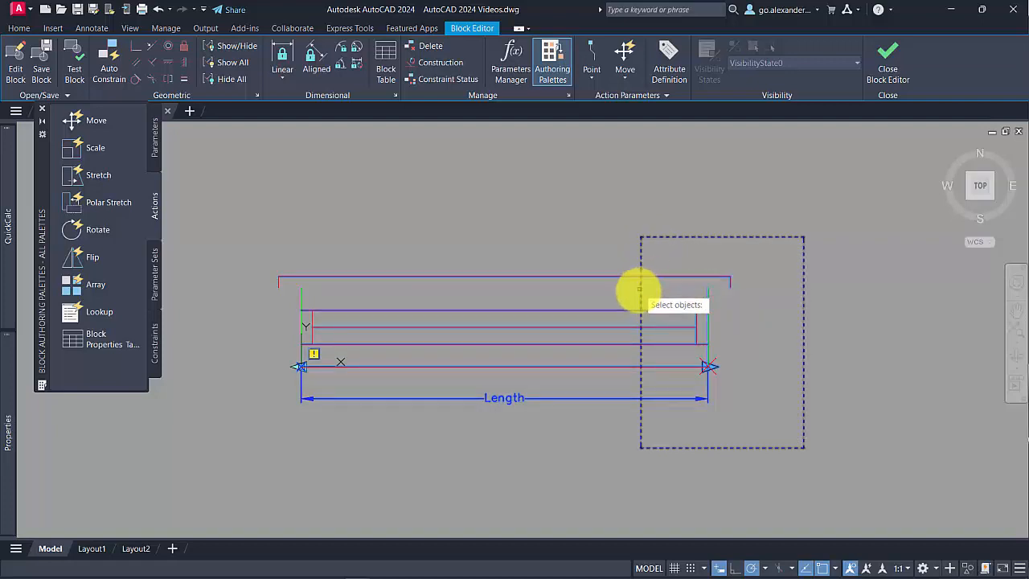
key(Return)
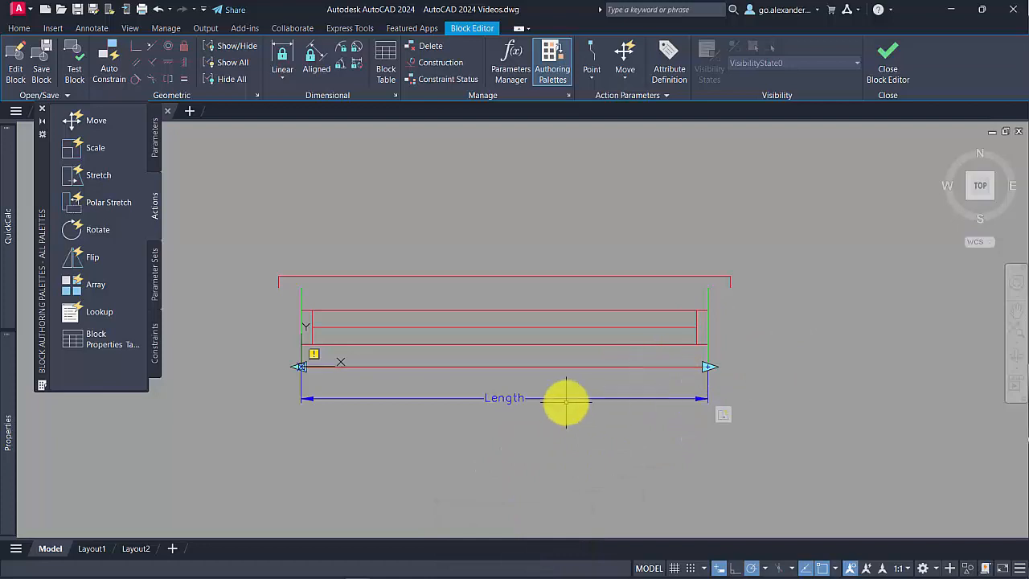
Add a Stretch action to the Length parameter's left-hand point, with a stretch frame and object selection around the window's left end
click(87, 177)
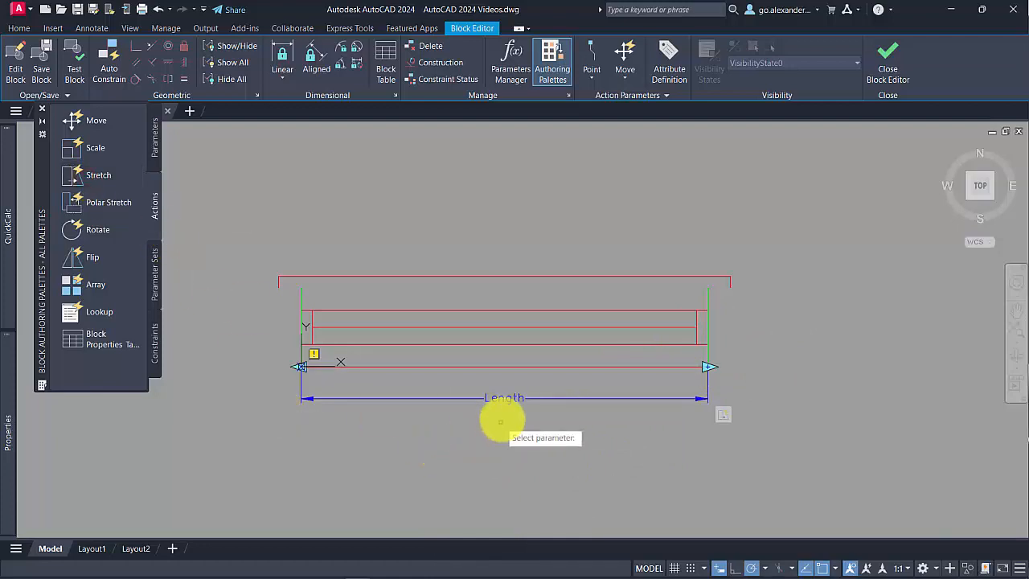
click(507, 398)
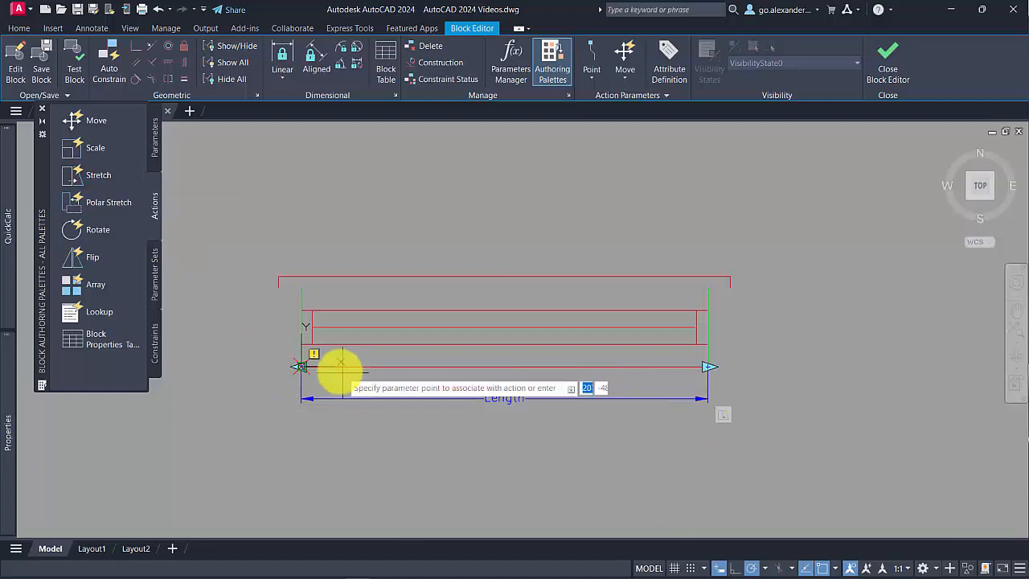
click(303, 366)
click(399, 461)
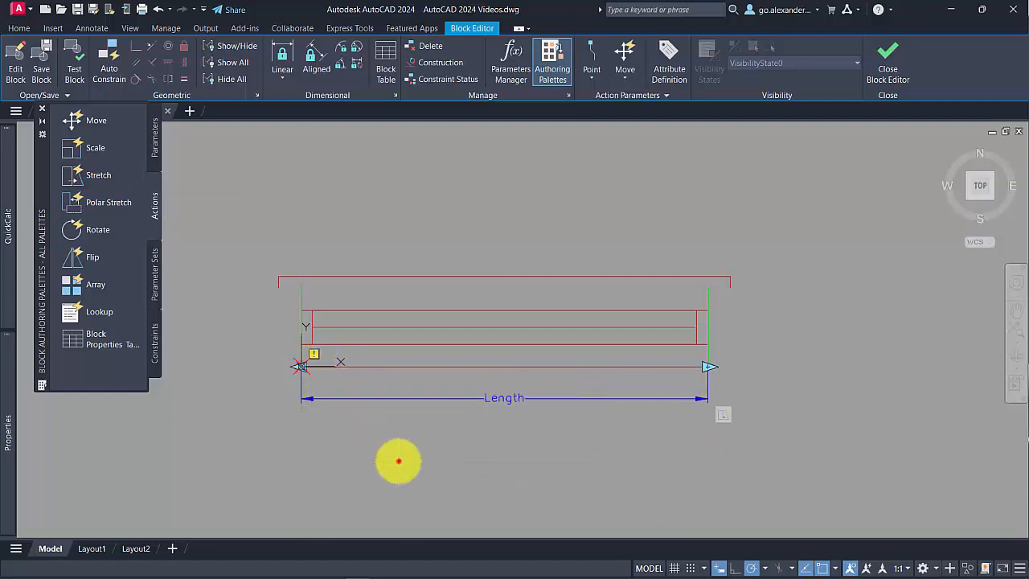
click(226, 205)
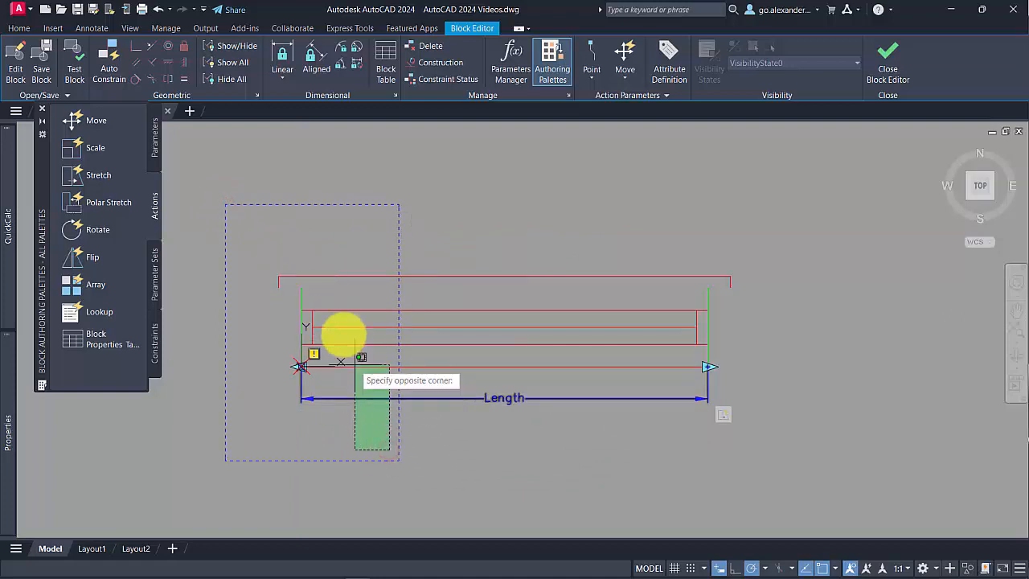
click(236, 217)
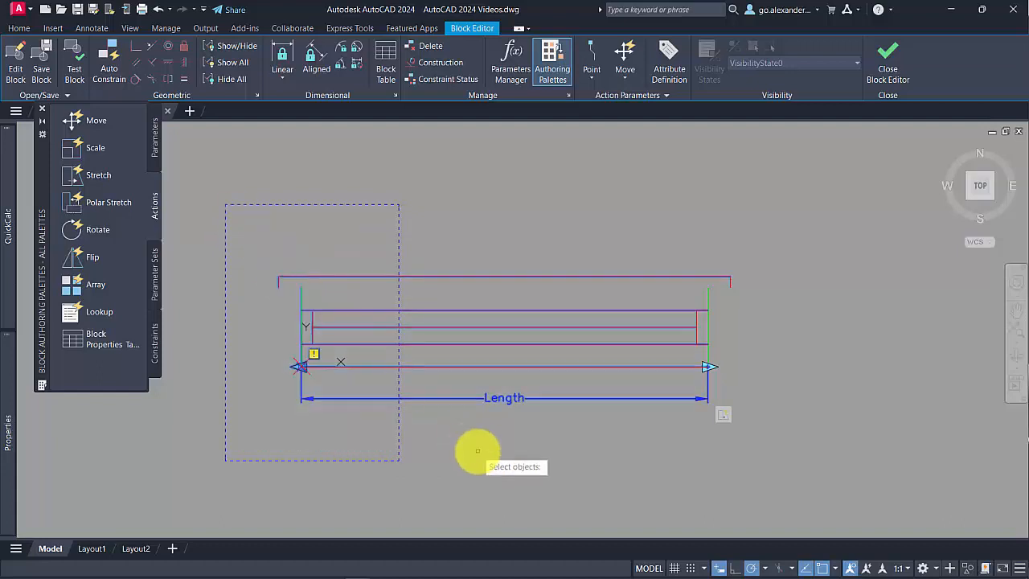
key(Return)
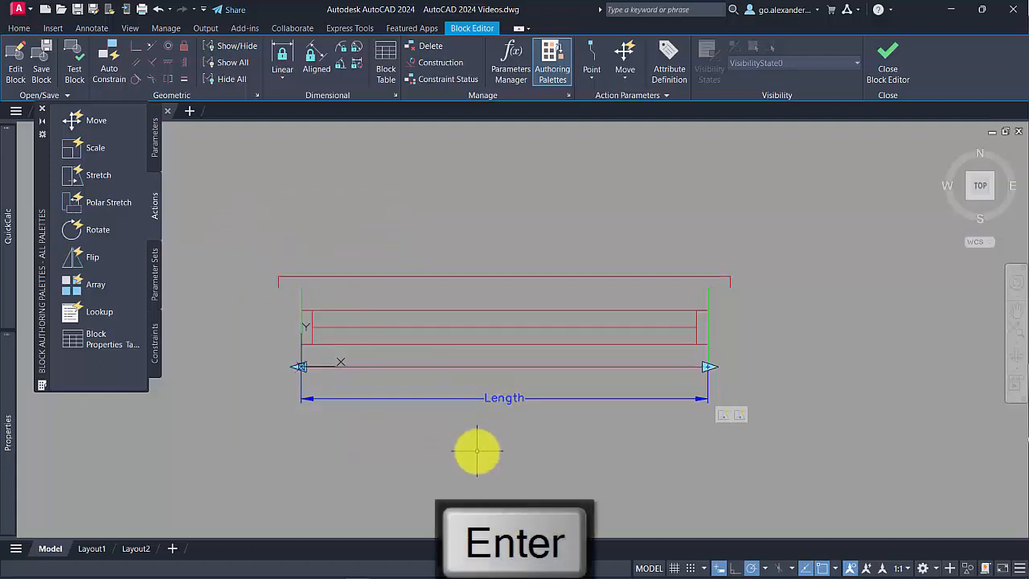
Give the Length parameter an Increment distance type of 100, minimum 200 and maximum 4000, and close the Block Editor saving the changes to Dynamic Window
click(509, 398)
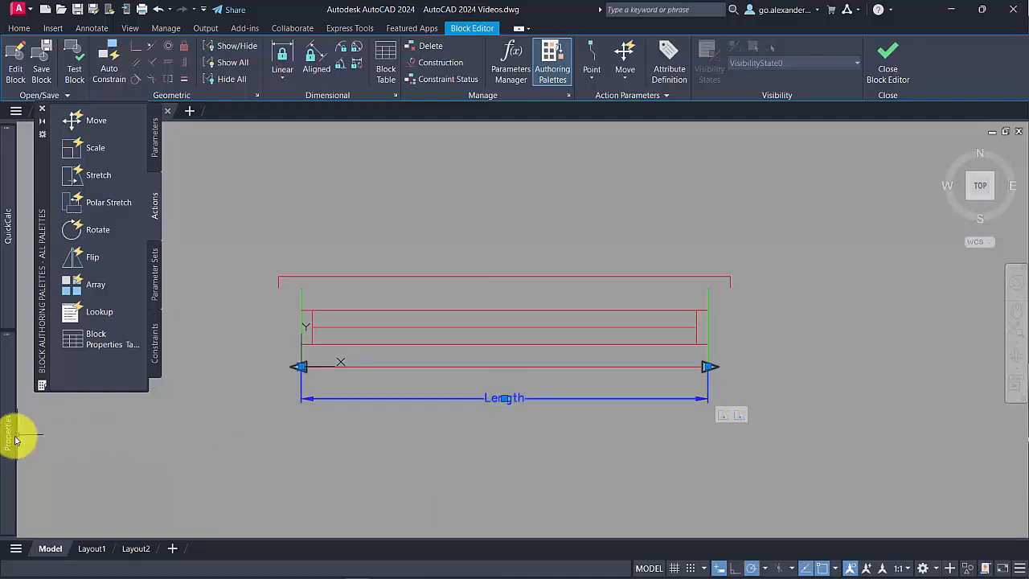
mouse_move(8, 441)
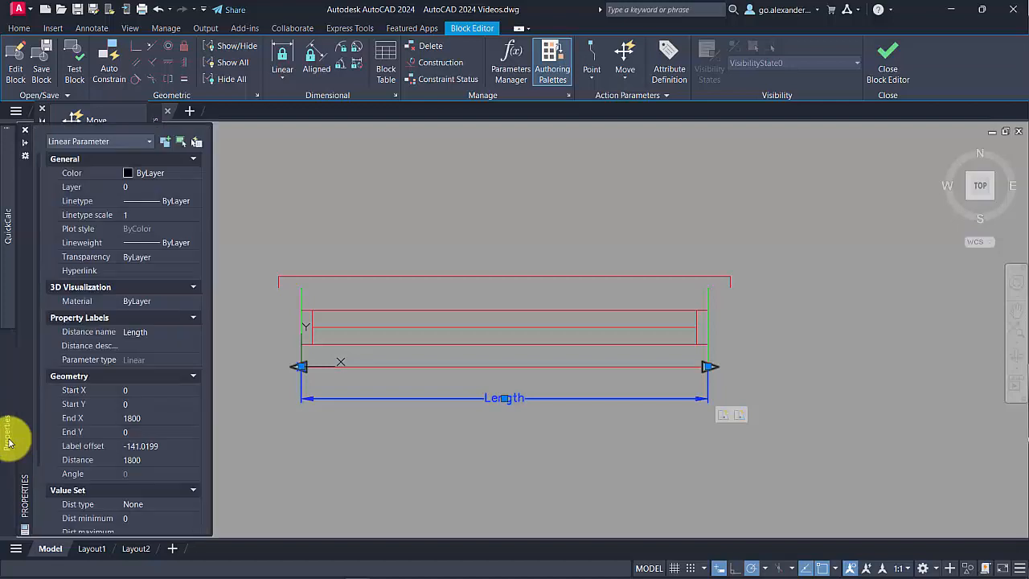
scroll(113, 438, down, 3)
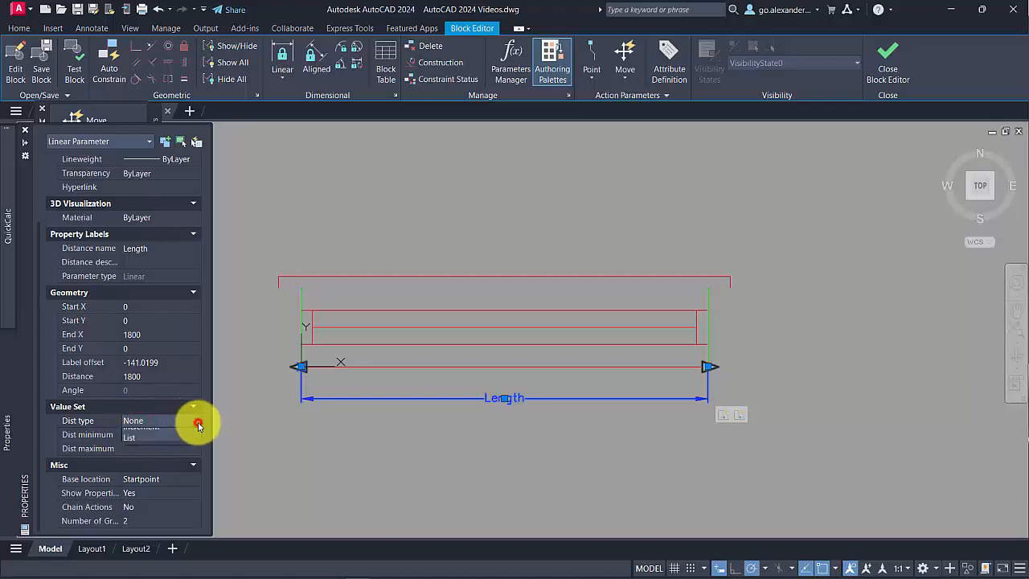
click(174, 446)
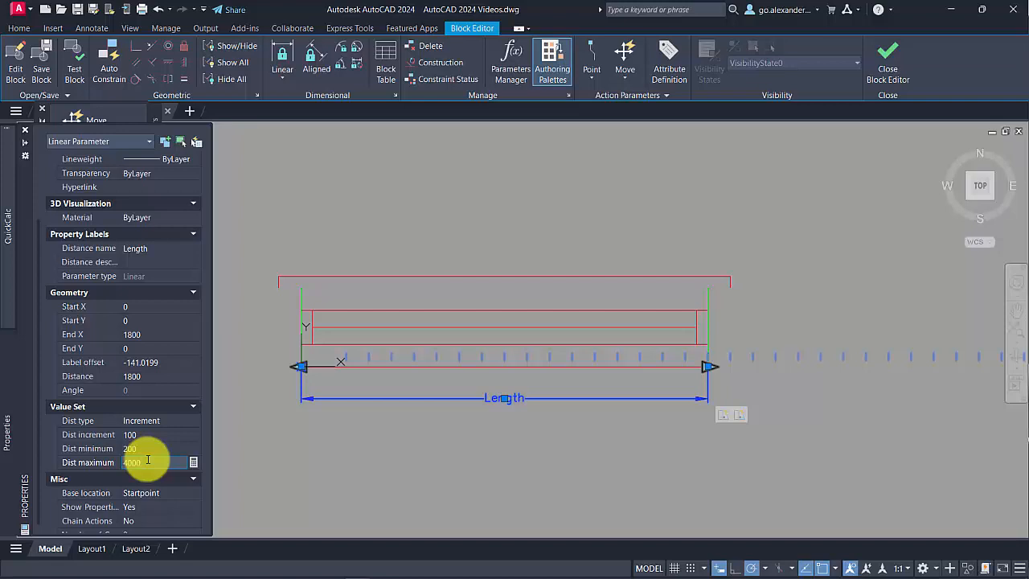
key(Return)
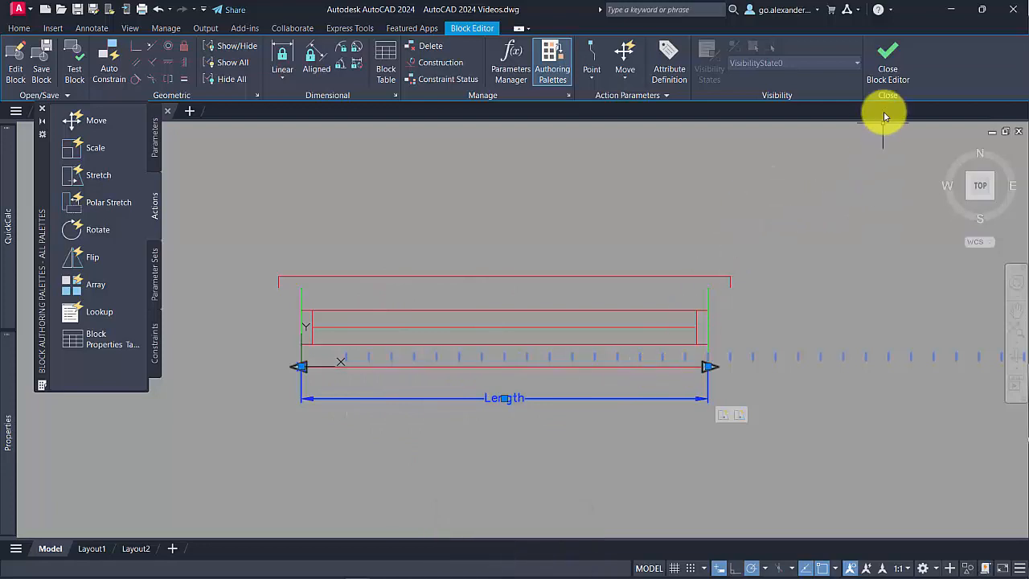
click(887, 64)
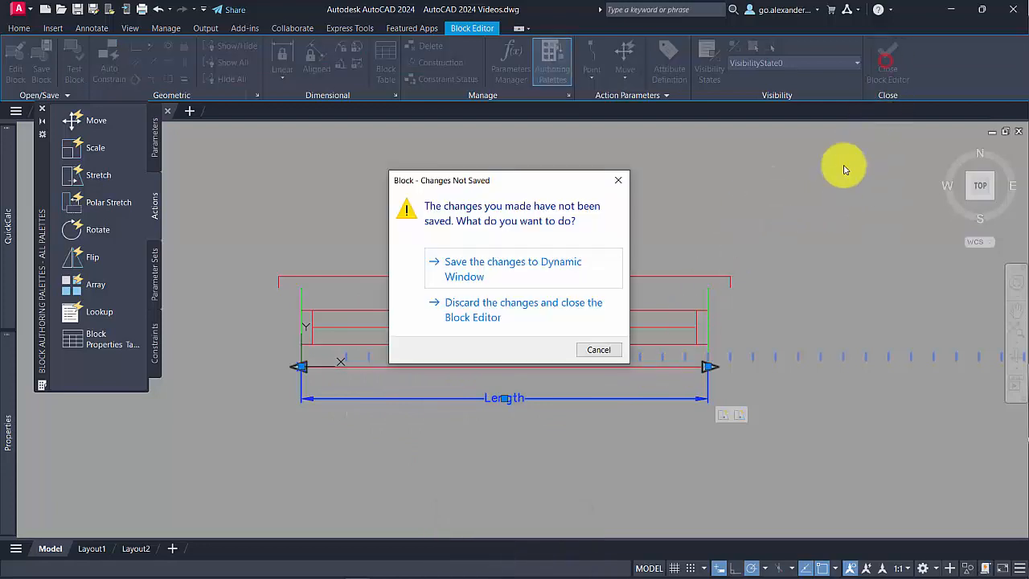
click(507, 269)
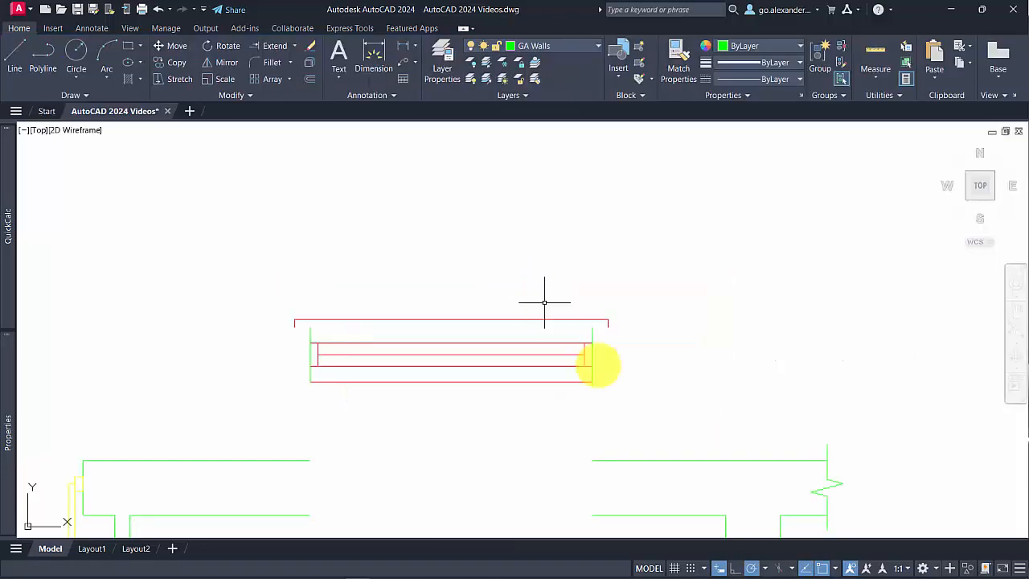
Test stretching the window block by its right-hand grip between 200 and 4000, and cancel the stretch
click(593, 368)
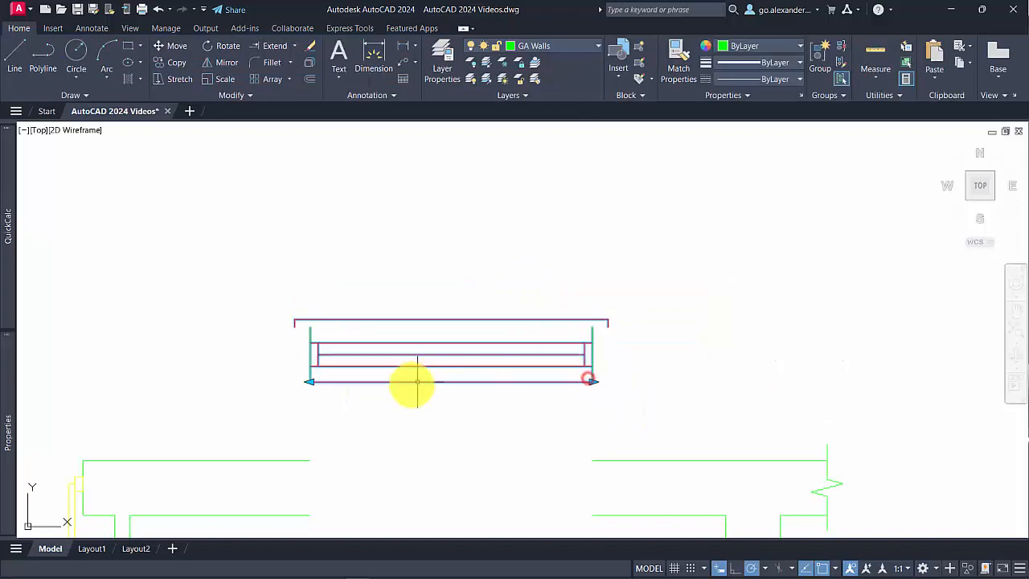
click(593, 382)
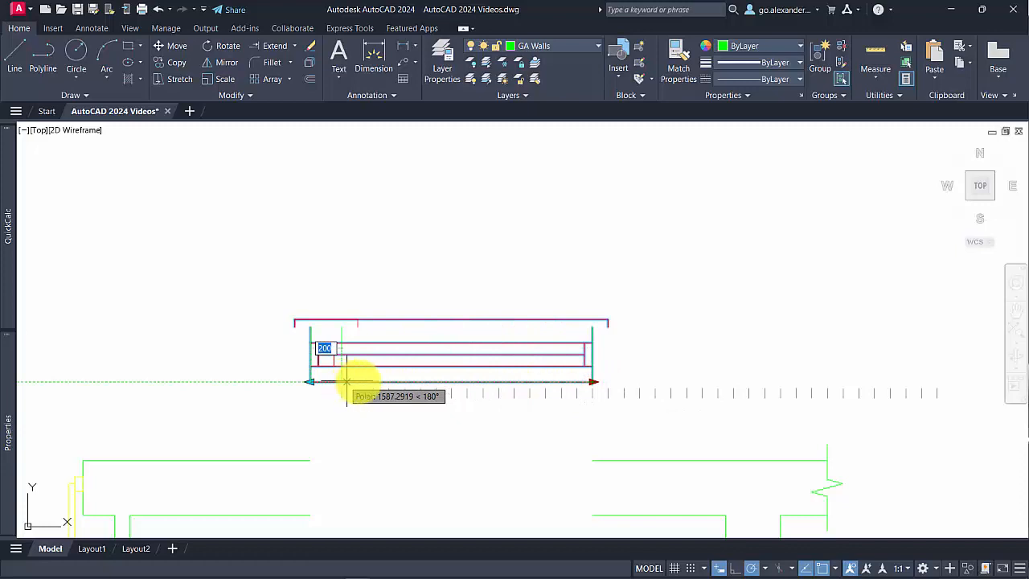
scroll(672, 393, down, 3)
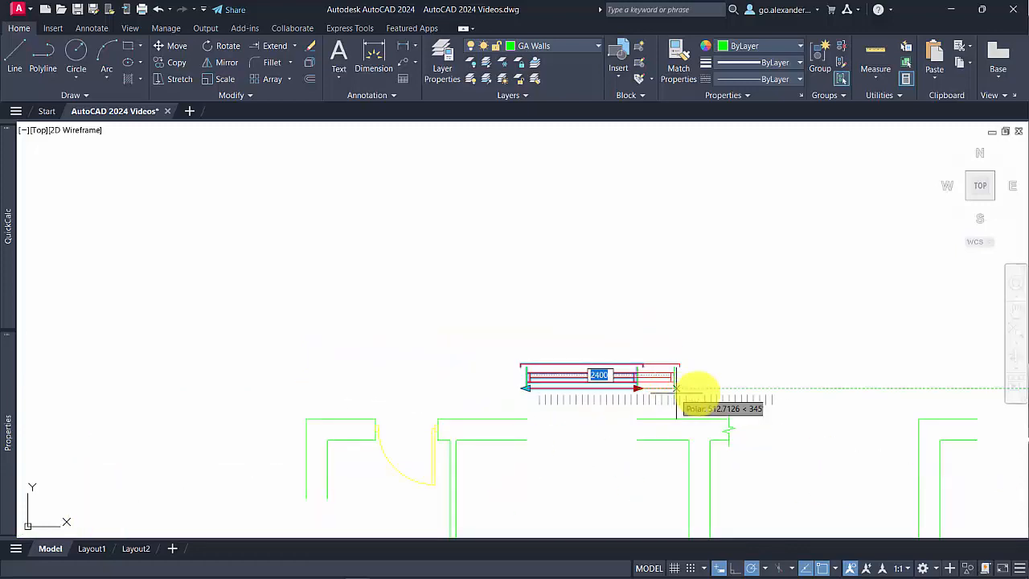
scroll(768, 393, up, 2)
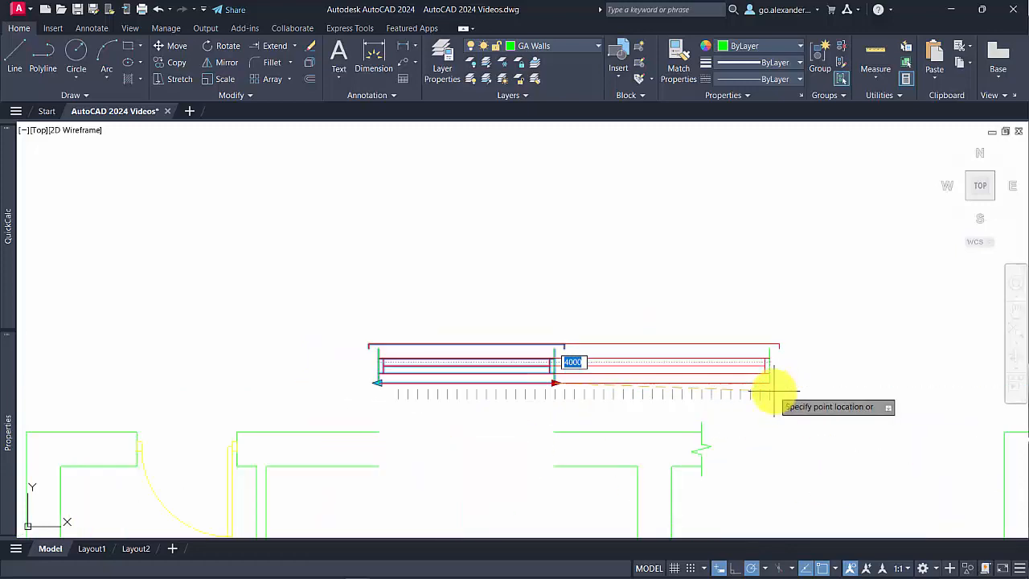
key(Escape)
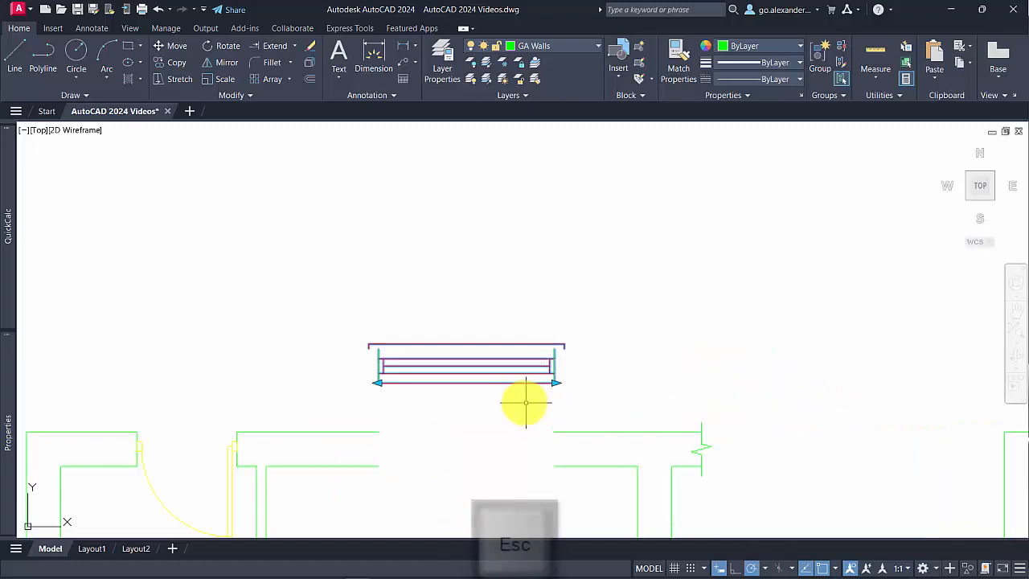
Move the window block by its lower-right corner into the upper wall opening of the left-hand floor plan
click(172, 46)
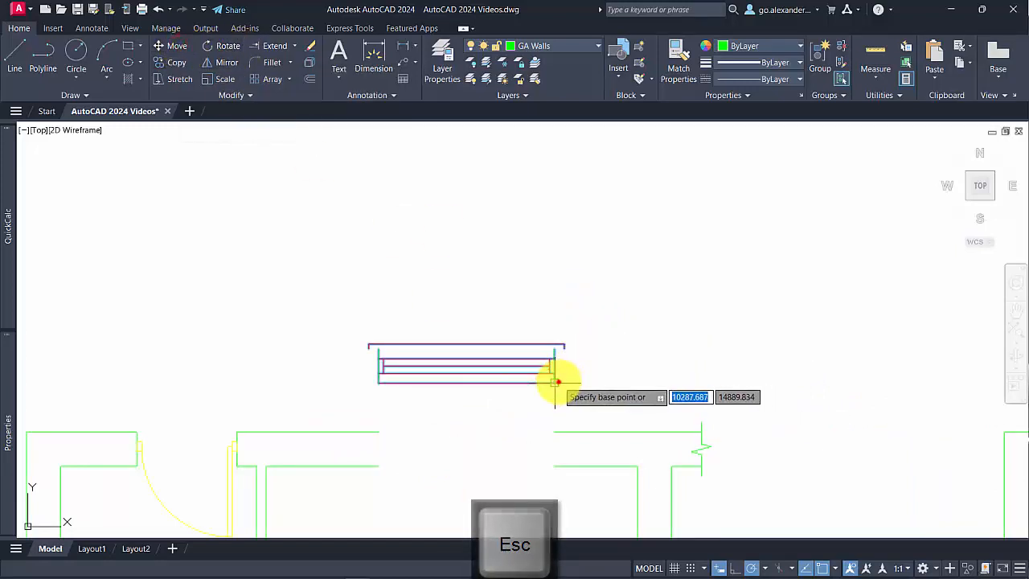
click(555, 383)
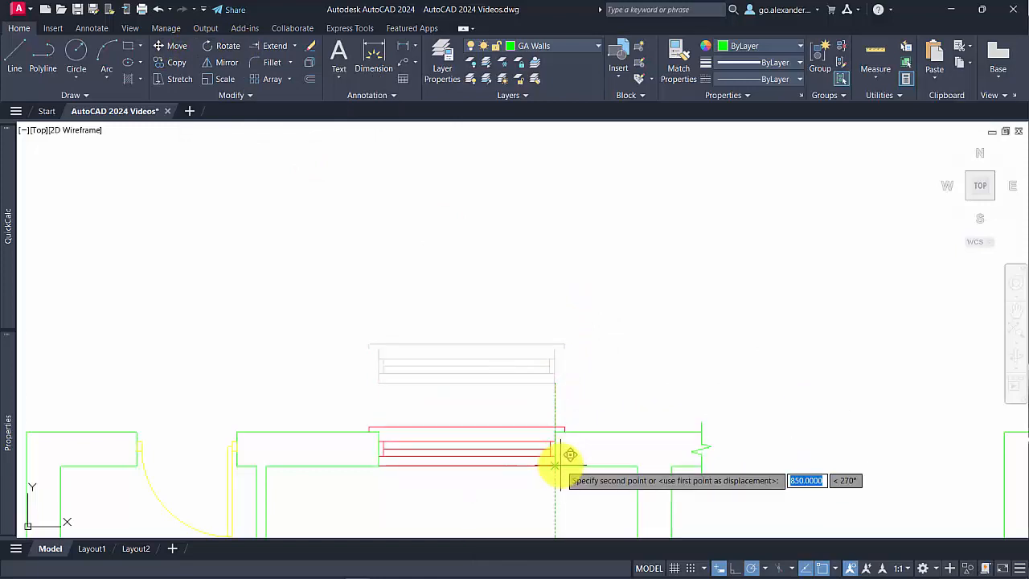
click(561, 465)
scroll(555, 483, up, 6)
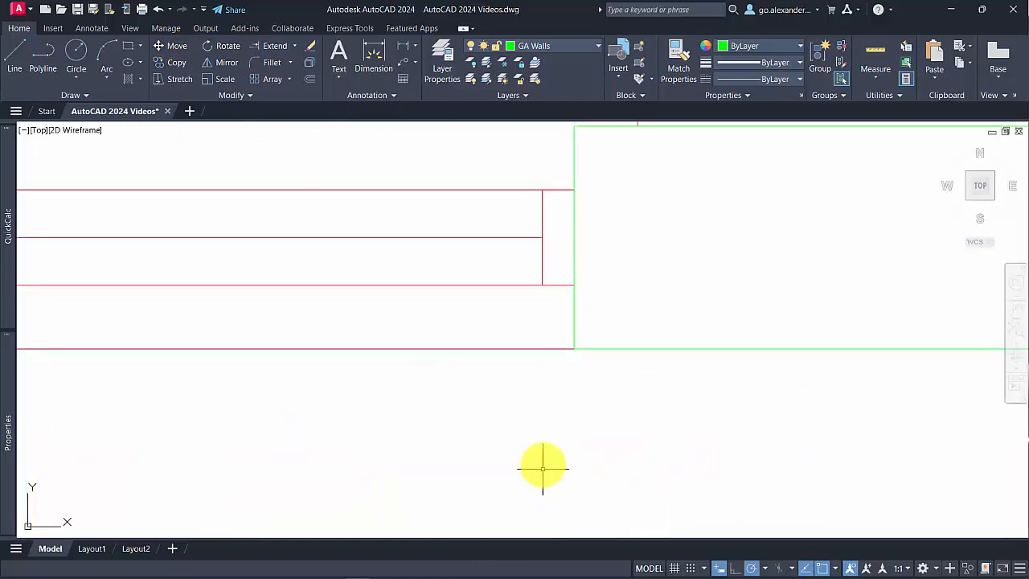
scroll(555, 334, down, 6)
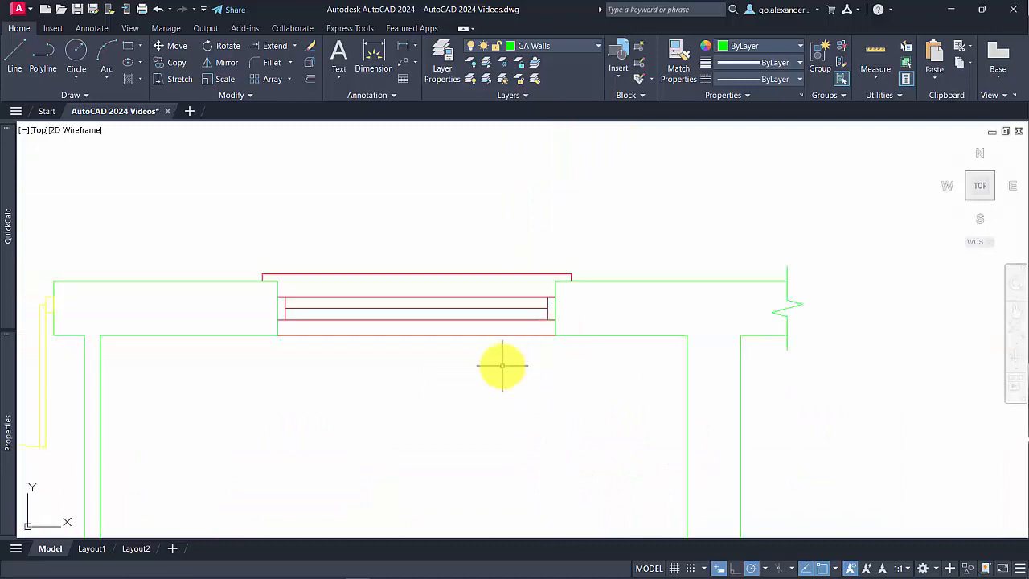
middle_drag(472, 368, 524, 386)
scroll(524, 386, up, 2)
Mirror the upper window about a horizontal line through the middle of the left-hand plan, keeping the original
click(531, 354)
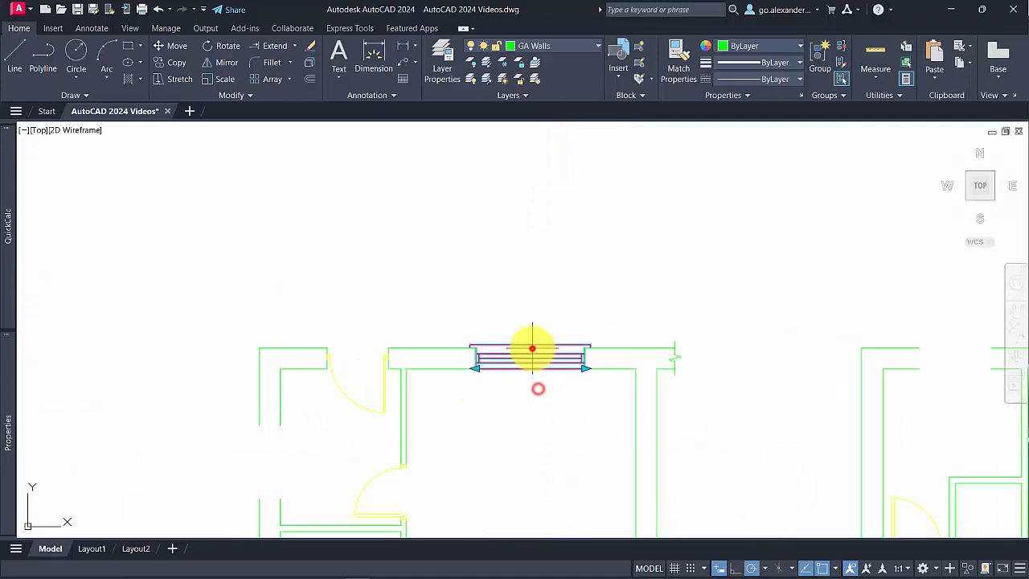
scroll(544, 455, down, 4)
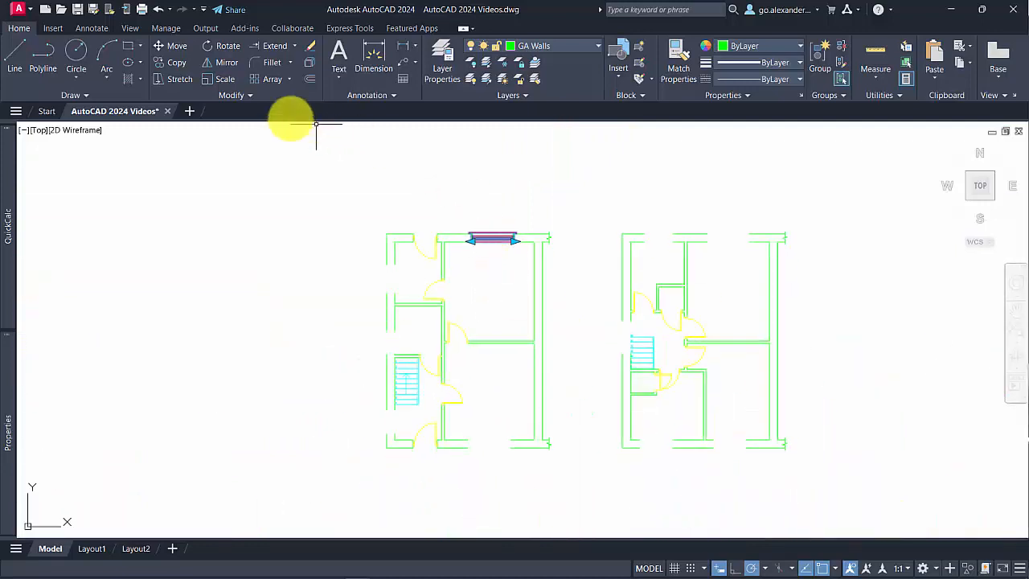
click(223, 62)
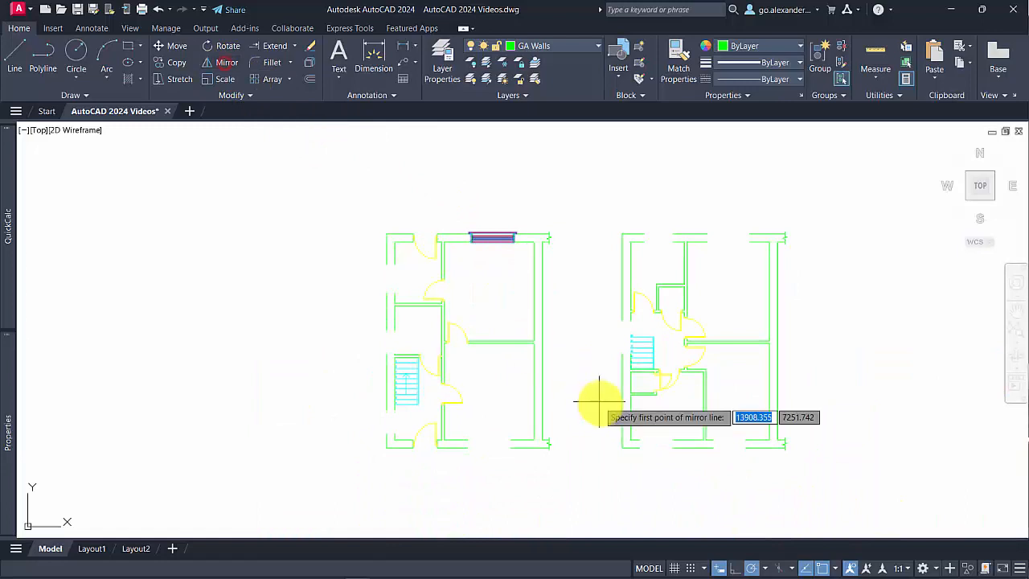
click(543, 342)
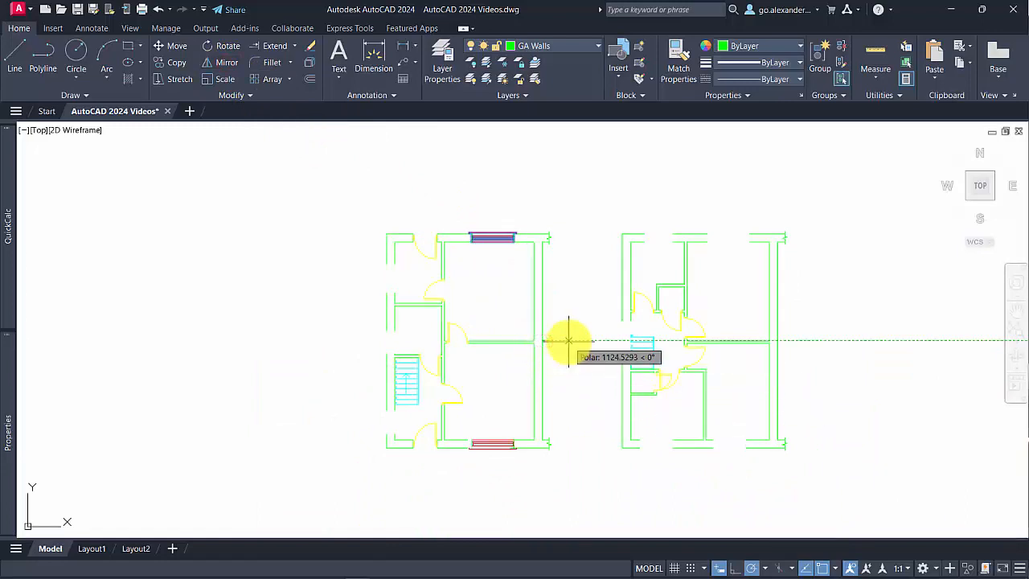
key(Return)
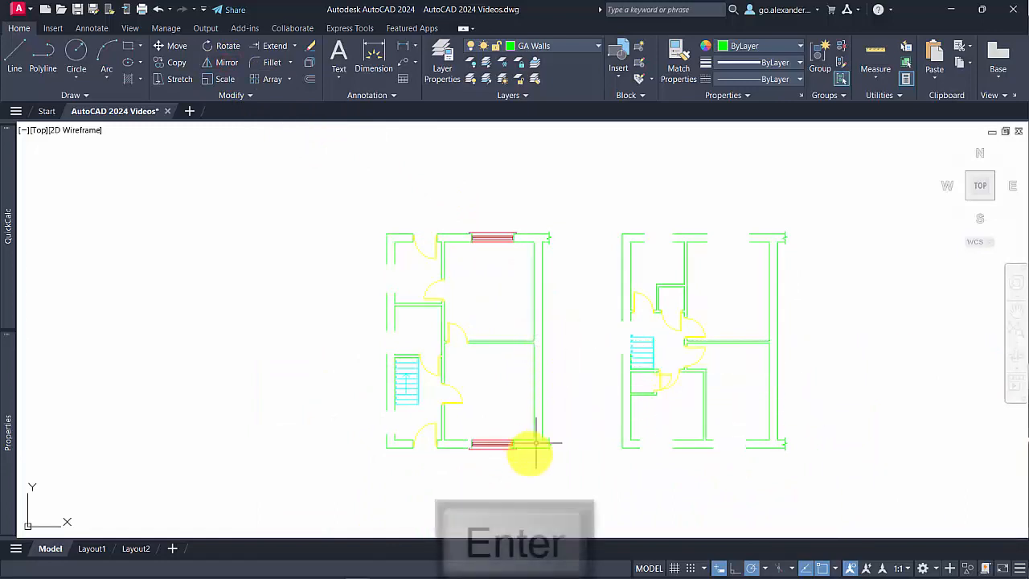
Move the mirrored window by its upper-left corner onto the left edge of the lower wall opening
scroll(519, 450, up, 6)
click(426, 352)
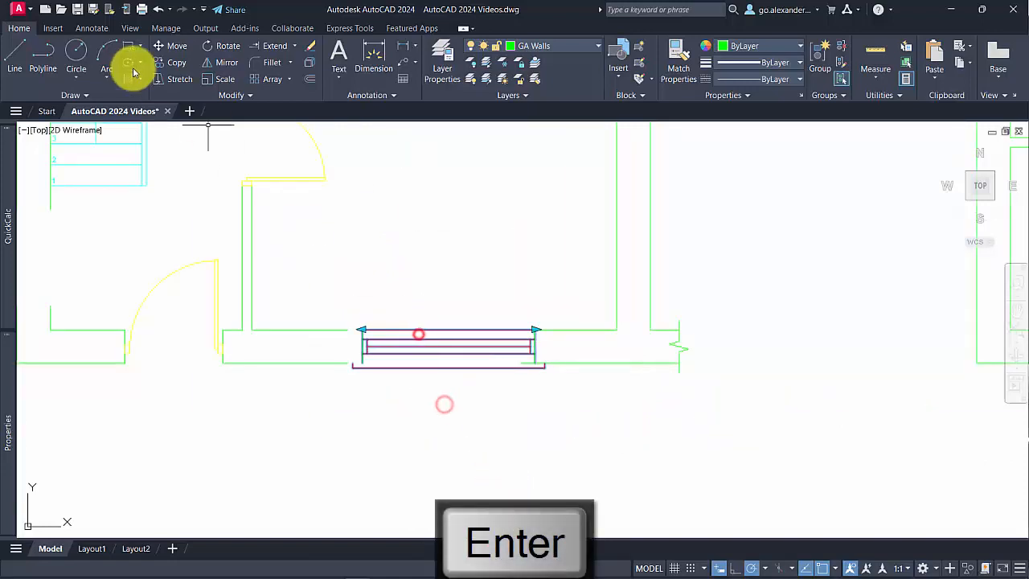
click(171, 46)
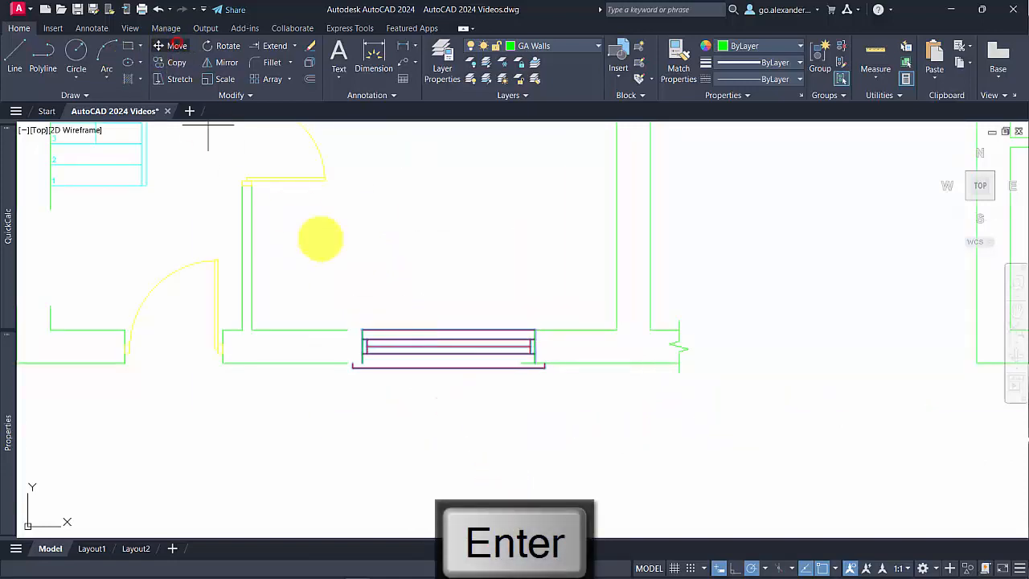
click(360, 328)
click(352, 330)
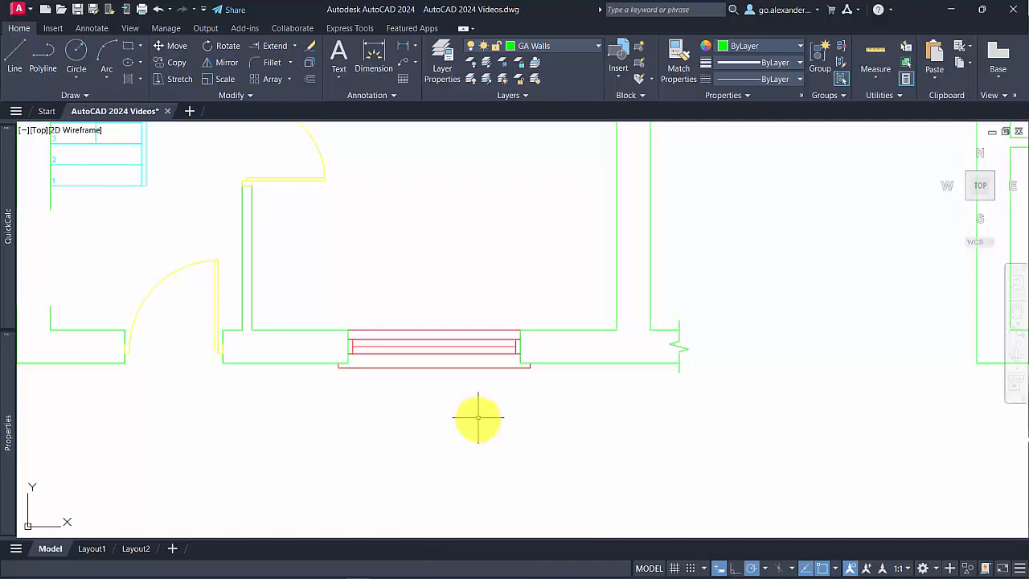
Copy the left-hand plan's upper window to the empty space outside its left exterior wall
scroll(477, 417, down, 8)
scroll(466, 278, up, 3)
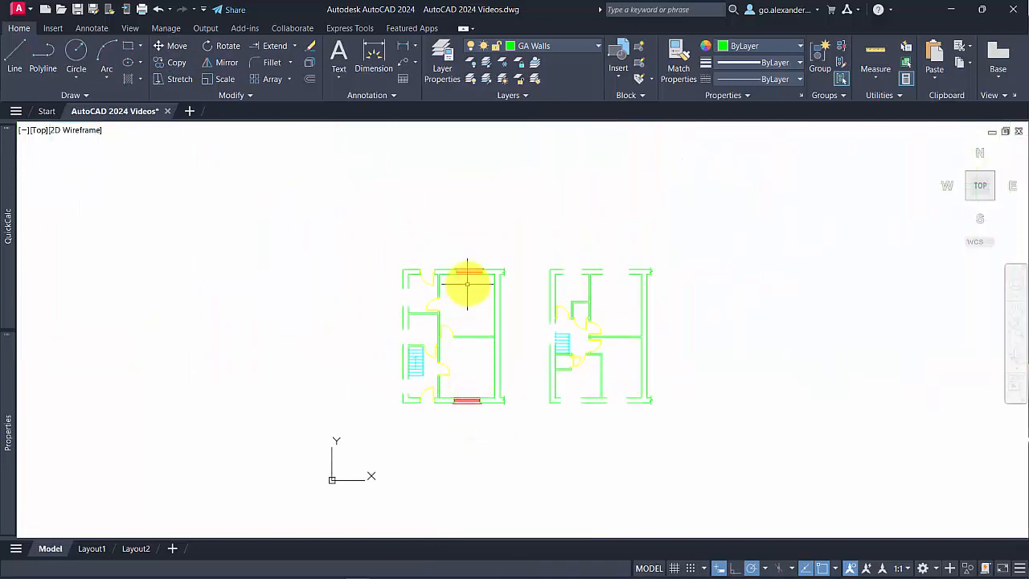
click(173, 63)
click(472, 318)
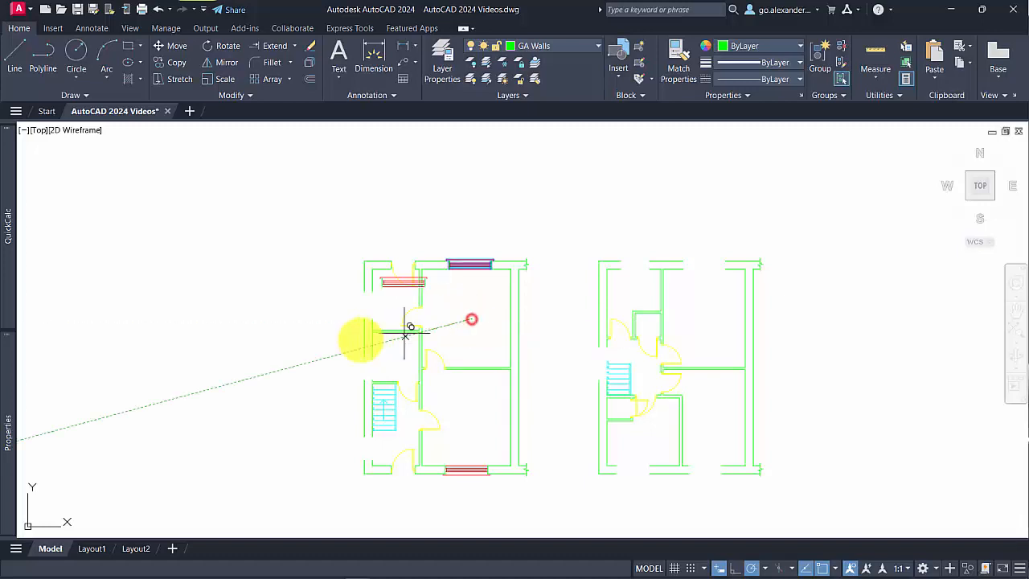
click(325, 357)
key(Return)
Rotate the copied window outside the left wall to vertical, with its sill facing away from the house
click(349, 339)
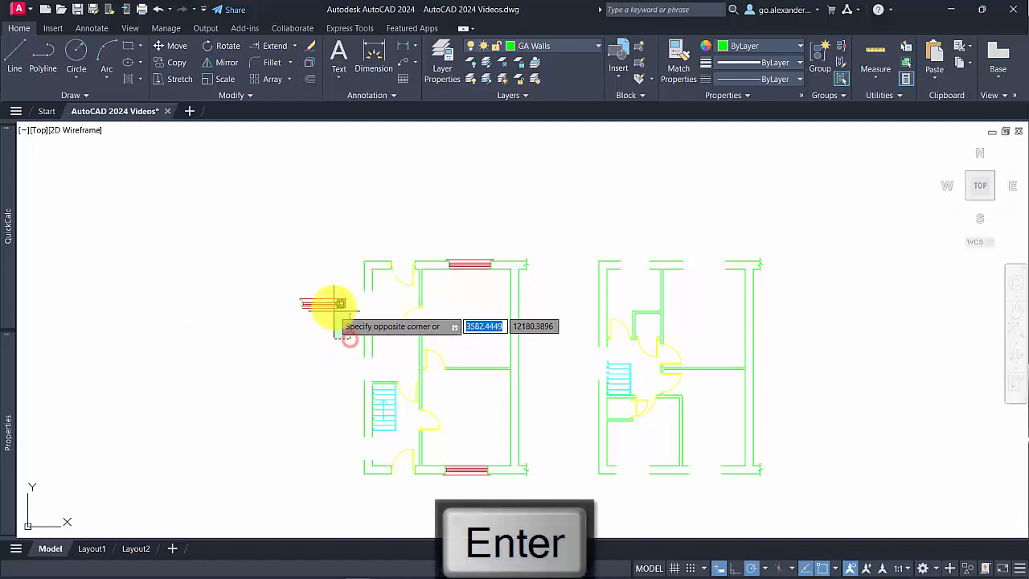
click(334, 306)
click(219, 46)
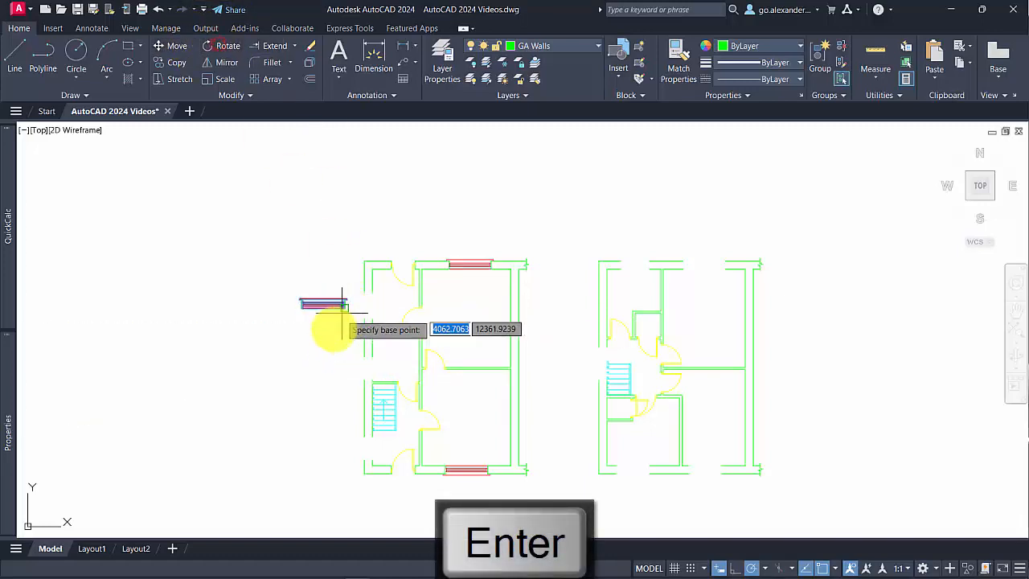
click(331, 336)
click(331, 339)
click(321, 361)
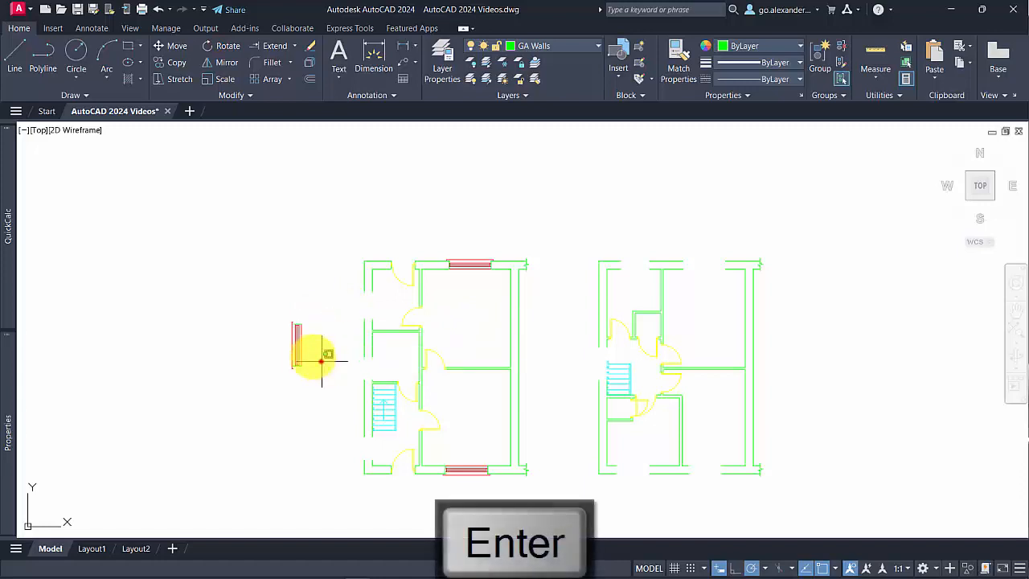
Move the rotated window into the lowest opening of the left exterior wall, matching its lower inside corner to the opening
click(298, 353)
click(177, 49)
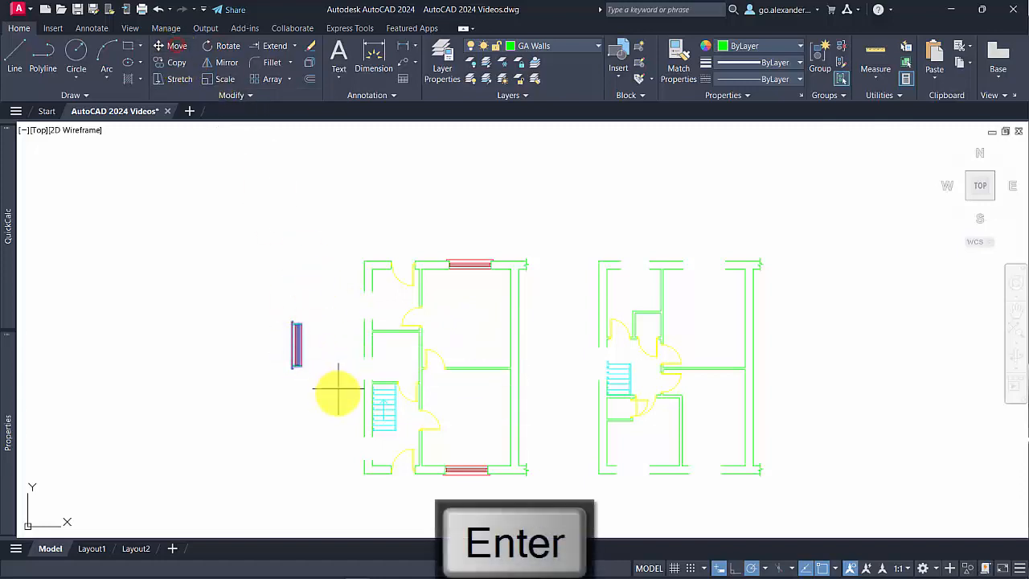
scroll(336, 391, up, 2)
click(283, 355)
scroll(386, 489, up, 3)
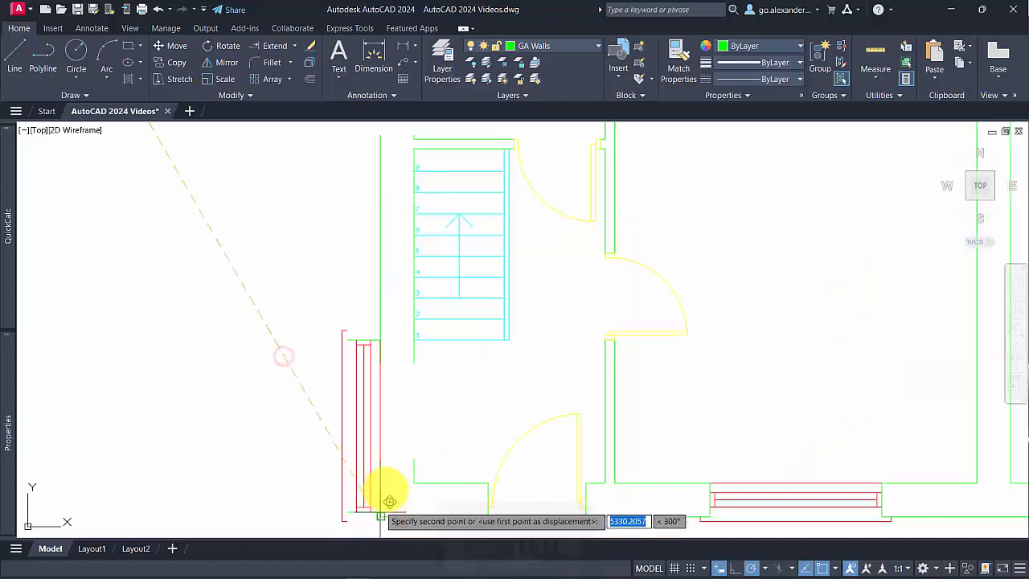
click(411, 456)
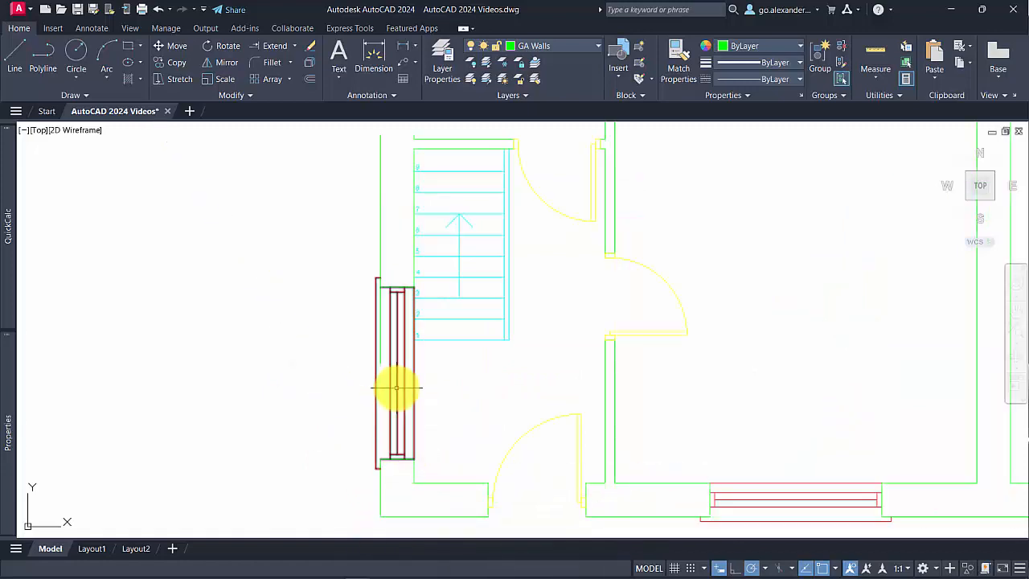
Shorten the window beside the stairs by stretching its upper end down to the opening's upper edge
click(413, 287)
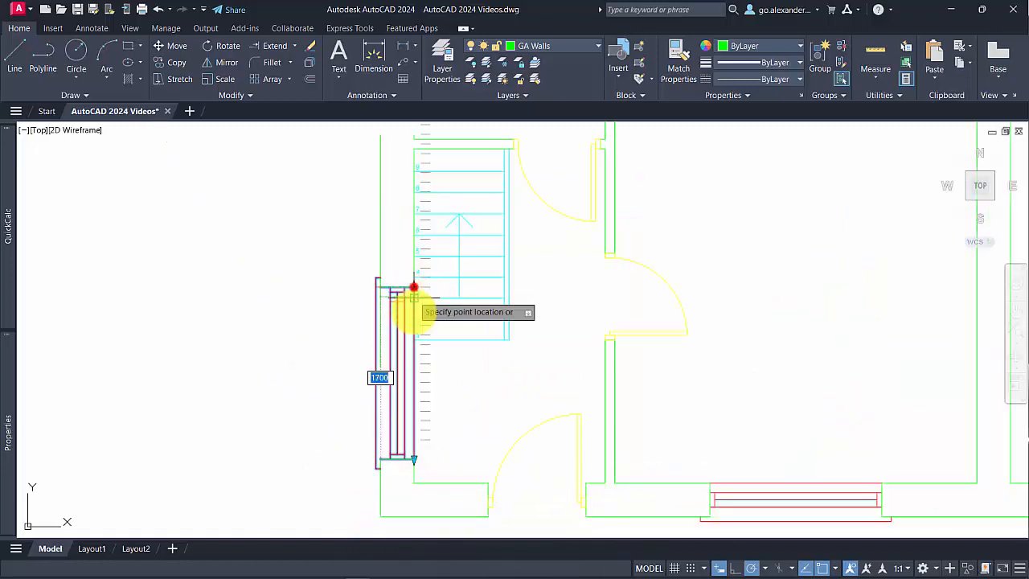
click(413, 364)
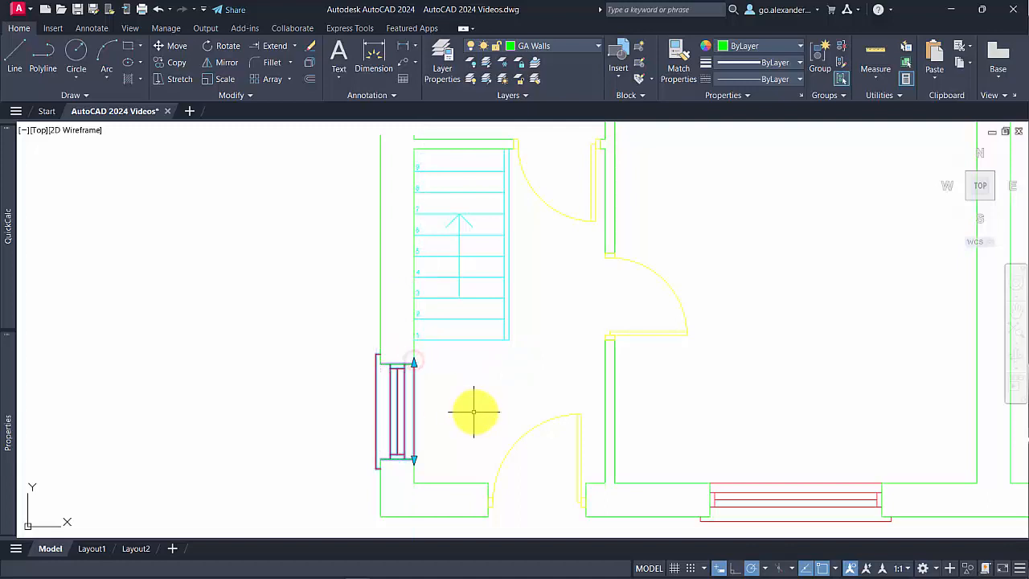
key(Escape)
Copy the shortened window by its lower inside corner into the middle and upper openings of the left exterior wall
scroll(445, 417, down, 2)
click(445, 417)
click(417, 412)
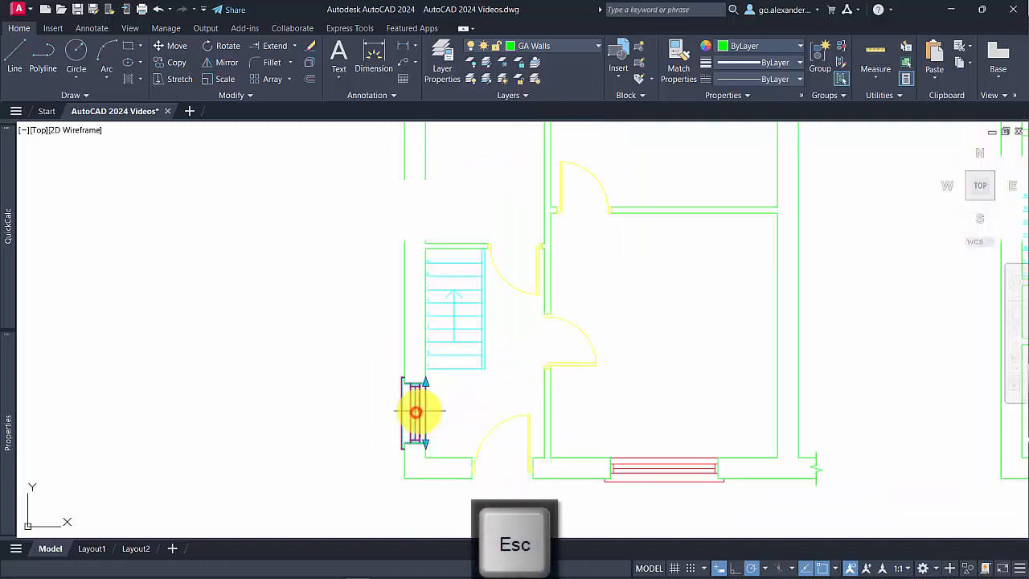
click(172, 65)
scroll(410, 442, up, 4)
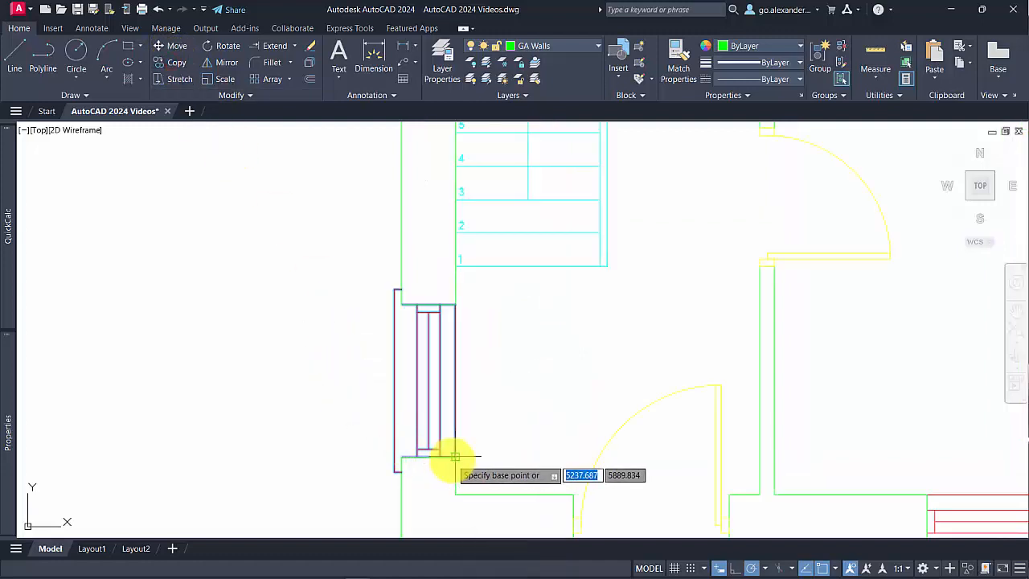
click(454, 457)
scroll(459, 456, down, 4)
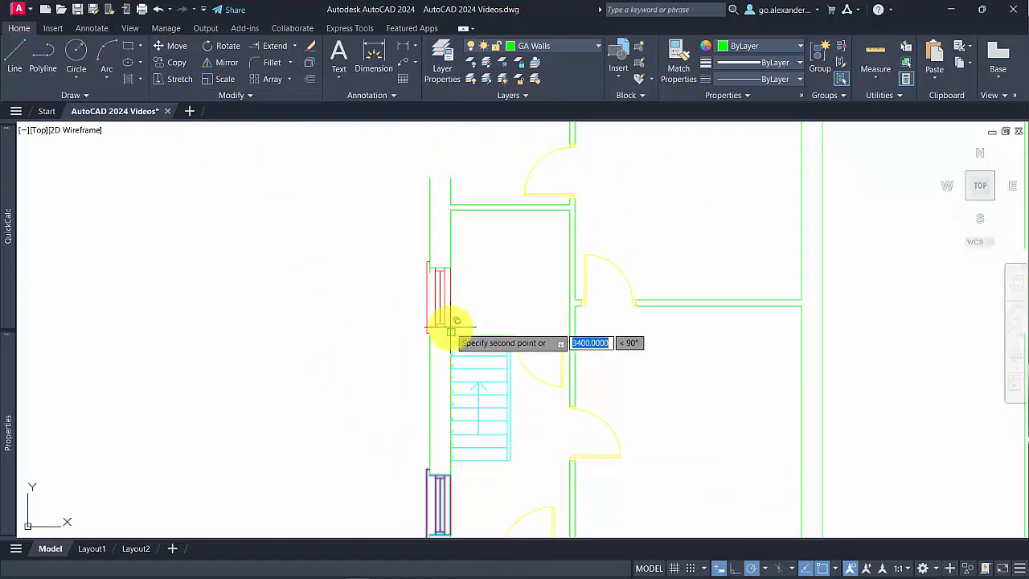
click(451, 332)
middle_drag(496, 278, 486, 441)
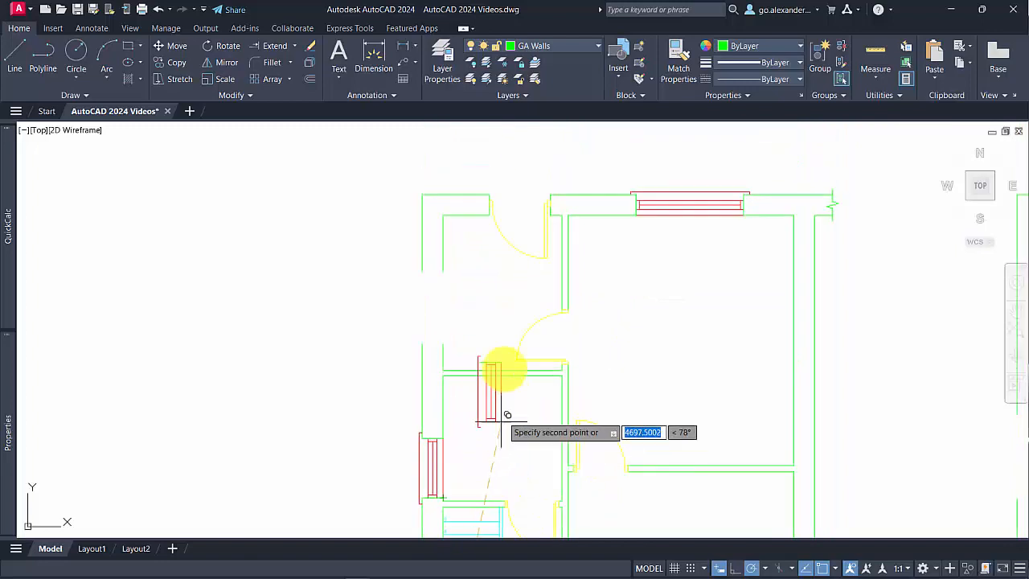
click(447, 340)
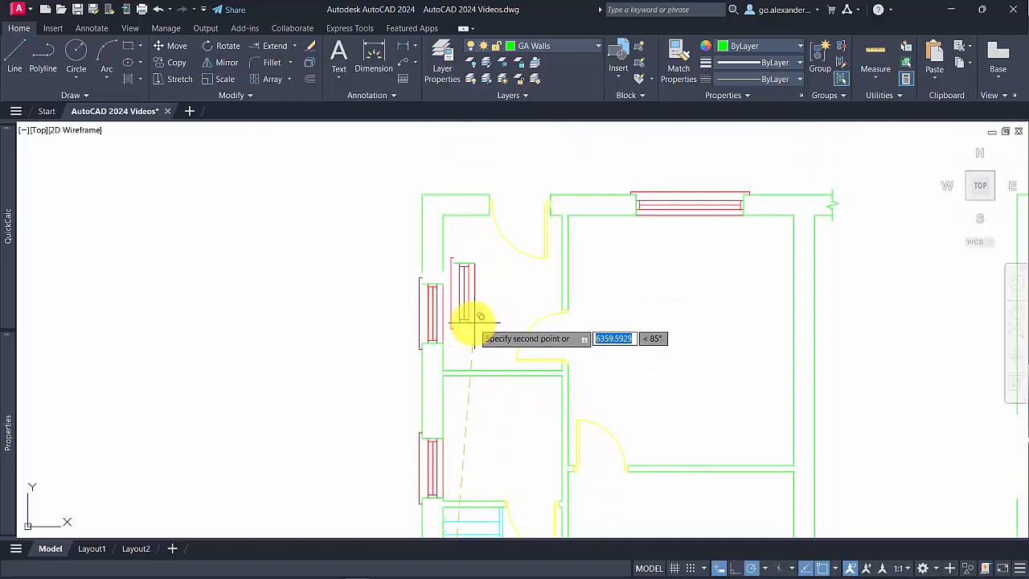
key(Return)
Lengthen the uppermost window in the left exterior wall by stretching its upper end to the opening's upper edge
scroll(462, 298, up, 4)
click(395, 294)
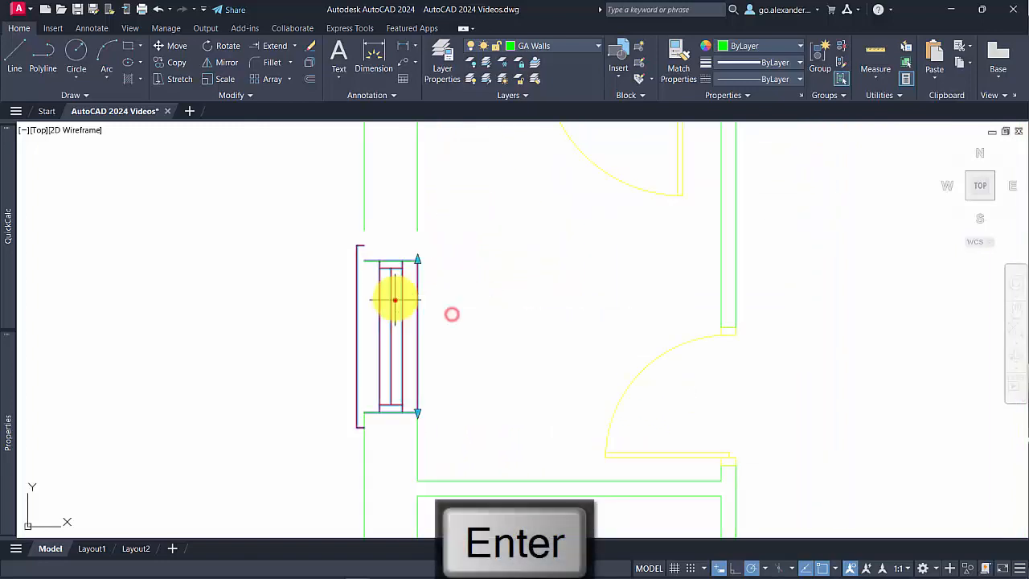
click(417, 262)
click(418, 231)
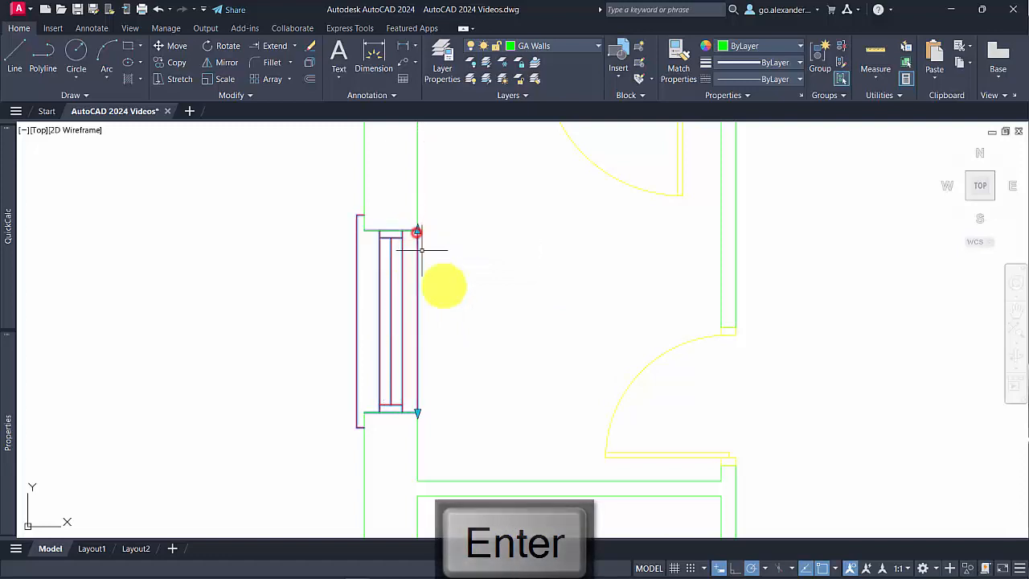
key(Escape)
Copy the upper, lower and middle left-wall windows to the right-hand plan, using the upper room's inside corner as reference
scroll(476, 344, down, 5)
scroll(478, 347, down, 2)
middle_drag(479, 347, 388, 331)
scroll(389, 330, up, 2)
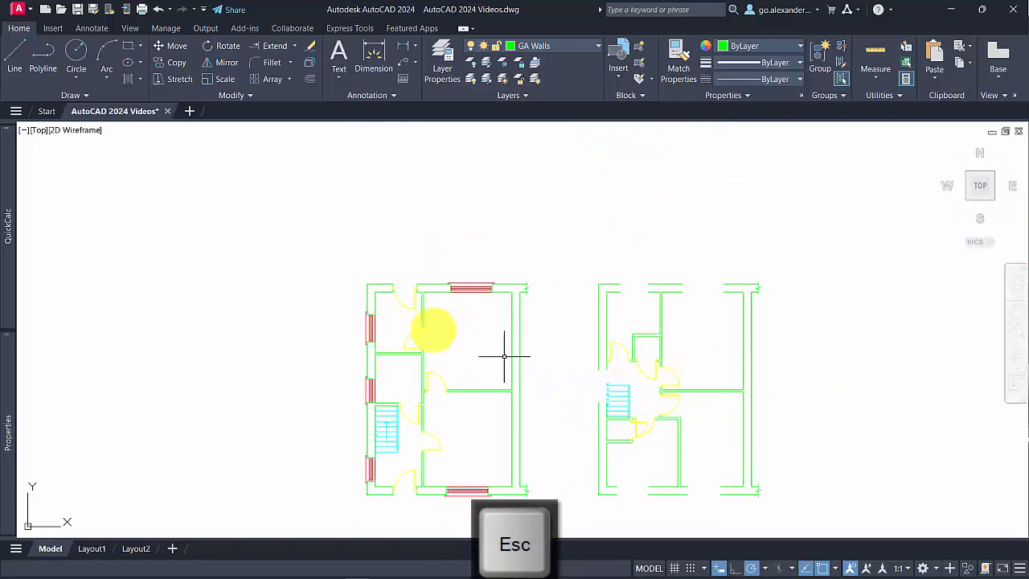
click(370, 389)
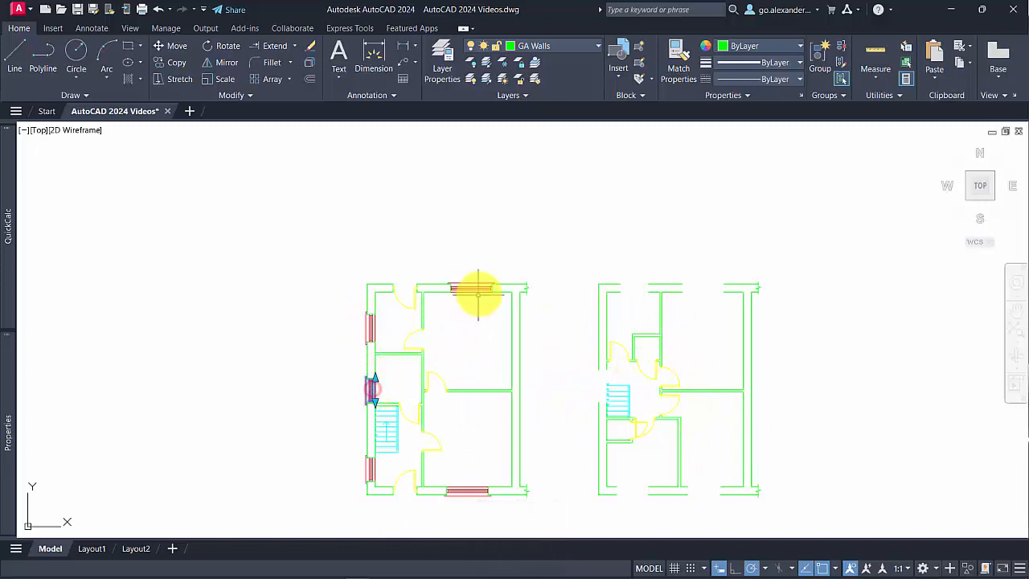
click(473, 488)
click(180, 64)
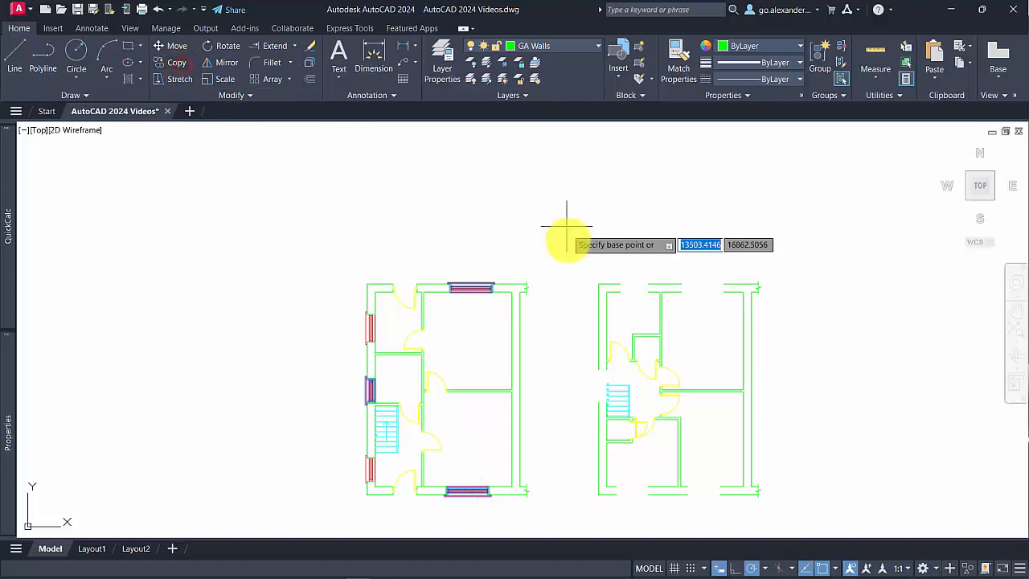
click(512, 291)
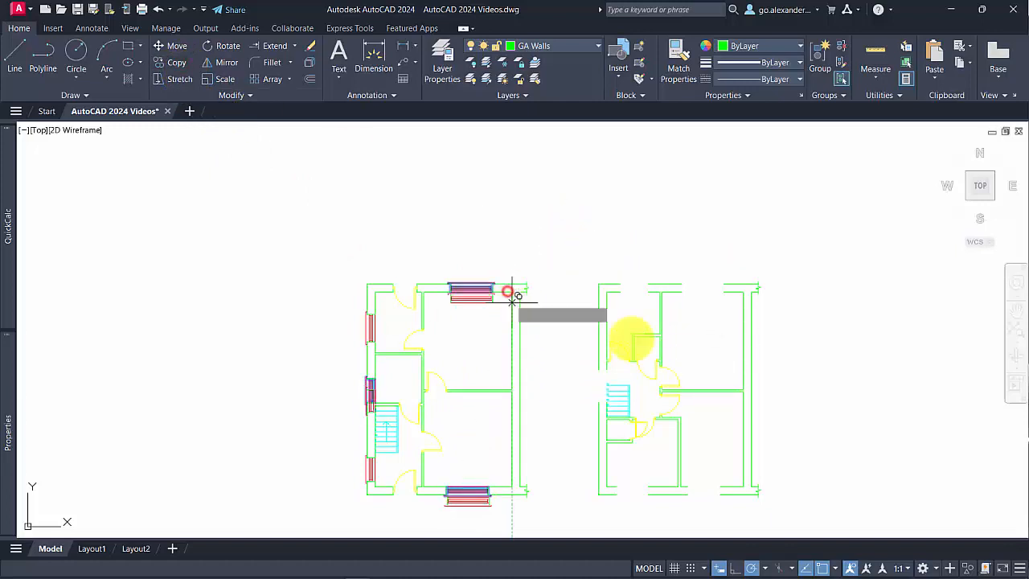
click(741, 294)
key(Return)
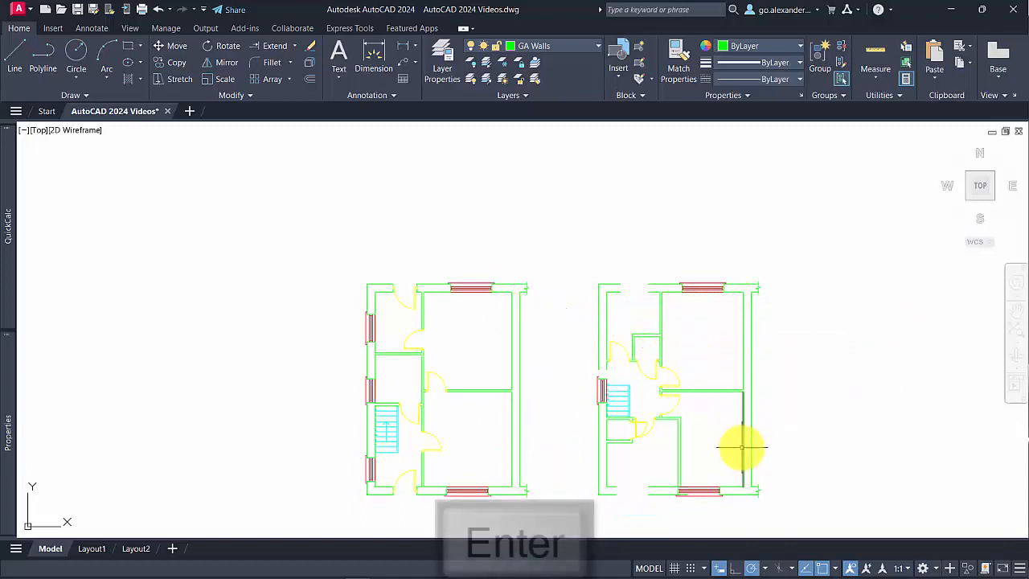
Shorten the window in the right-hand plan's lower wall by stretching its left end in to the opening's left edge
scroll(664, 407, up, 5)
click(646, 340)
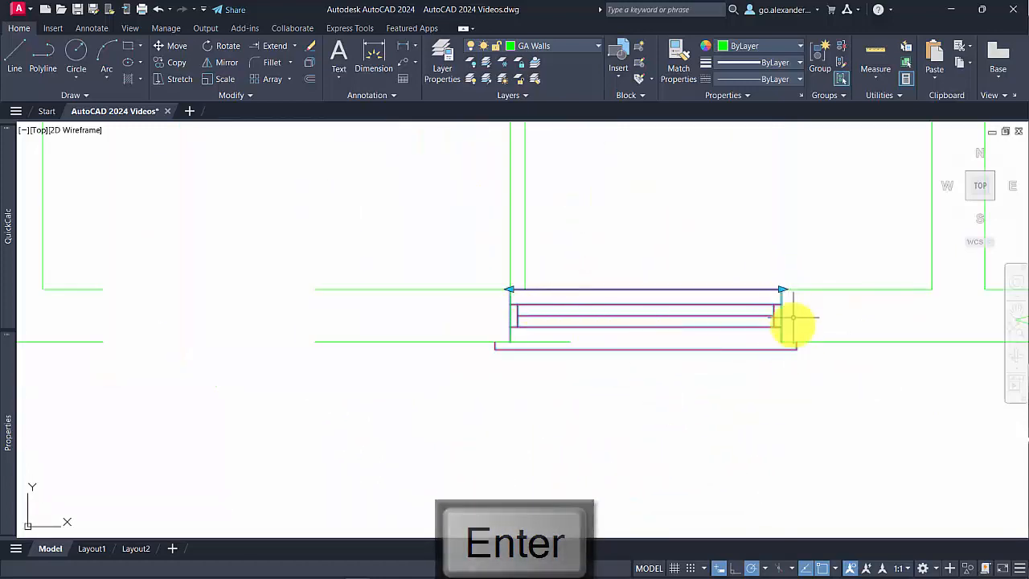
scroll(788, 345, down, 2)
middle_drag(753, 323, 689, 375)
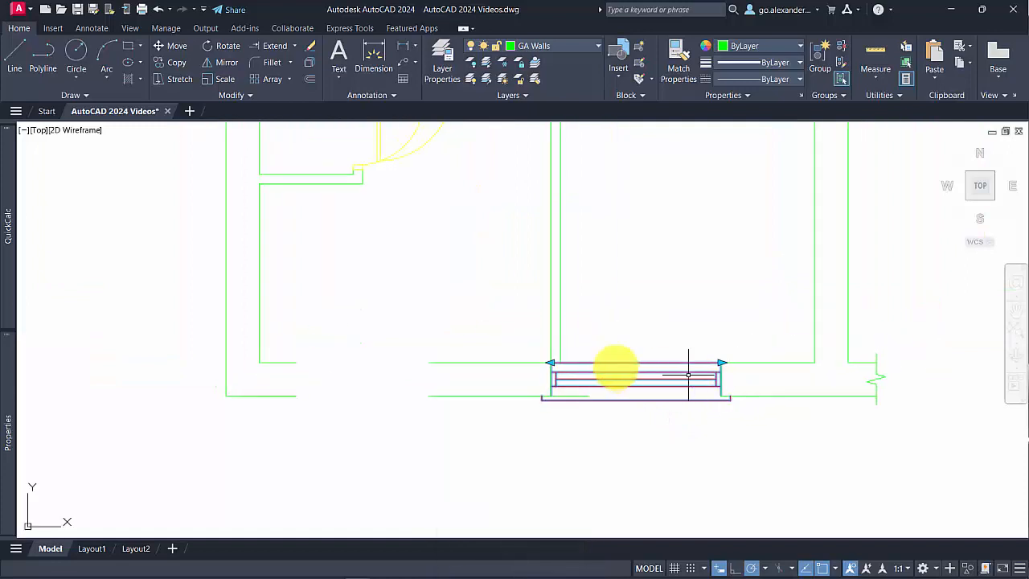
click(551, 363)
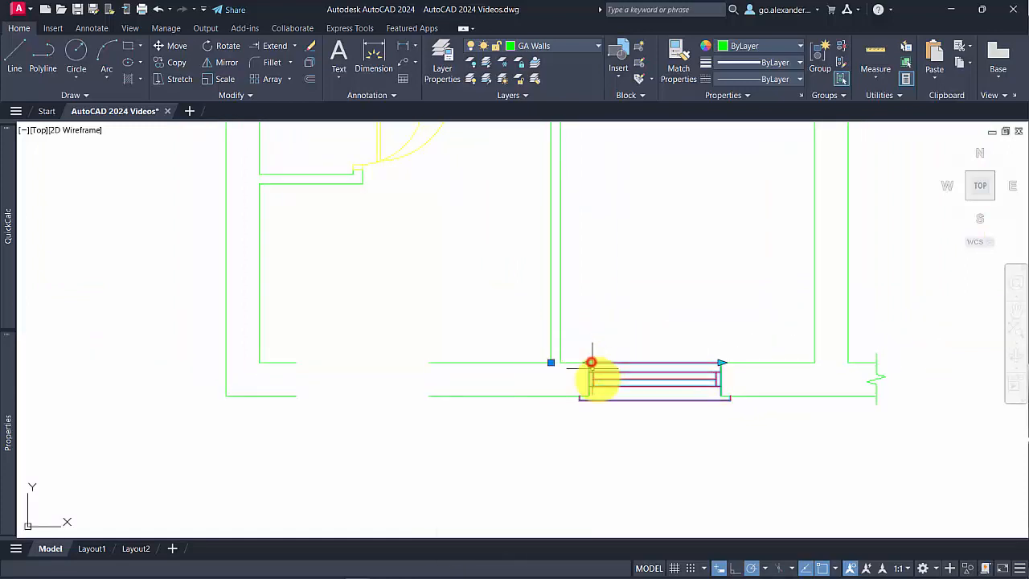
key(Escape)
Copy the shortened lower-wall window by its inside right corner into the empty opening to its left
scroll(620, 425, down, 4)
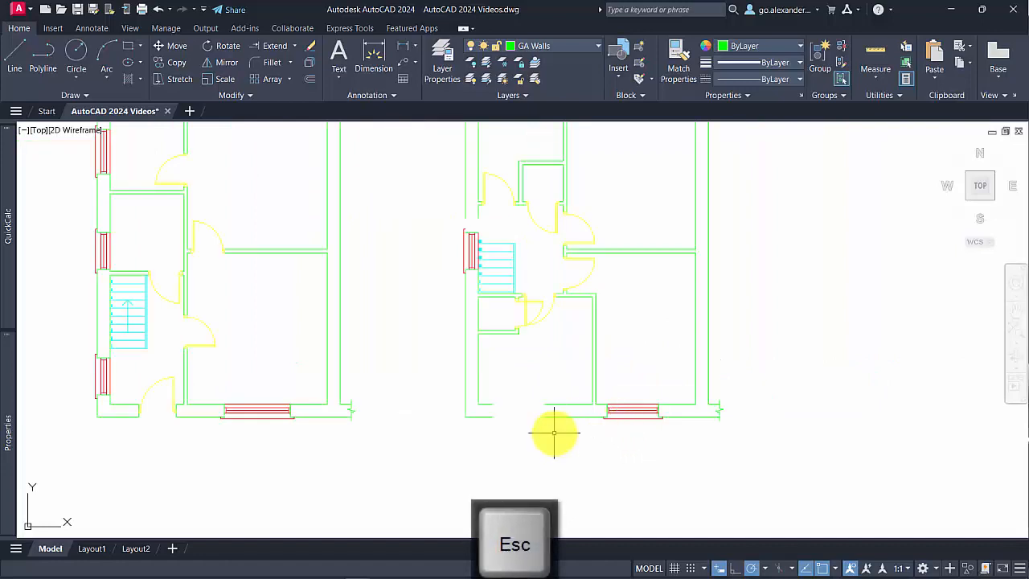
scroll(613, 418, up, 4)
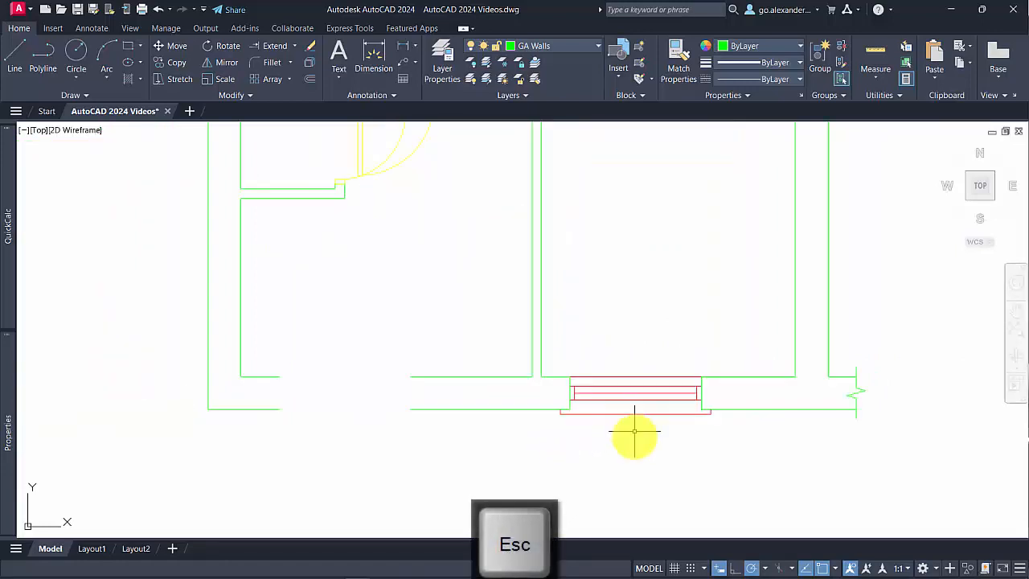
click(175, 64)
click(706, 375)
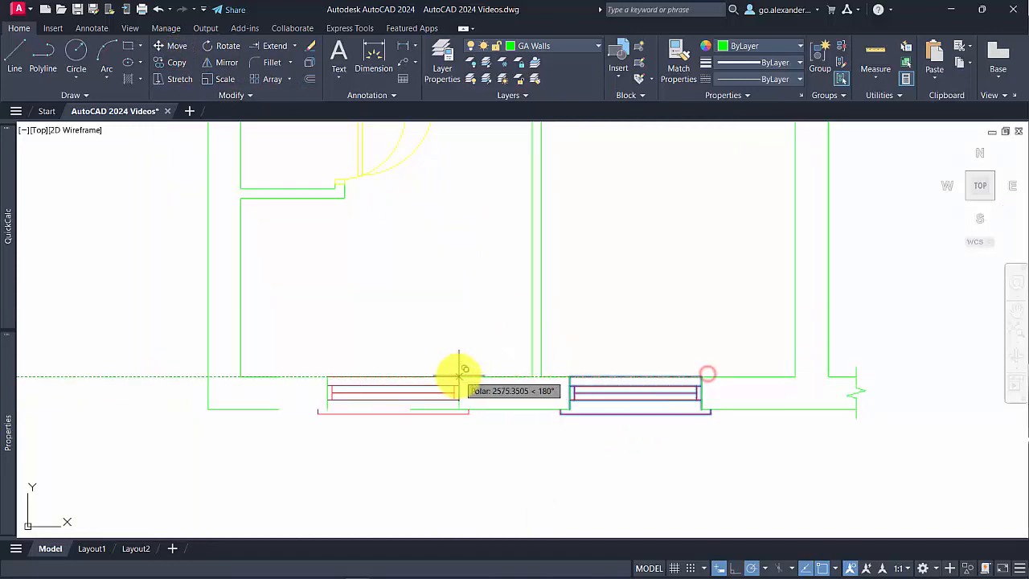
click(410, 376)
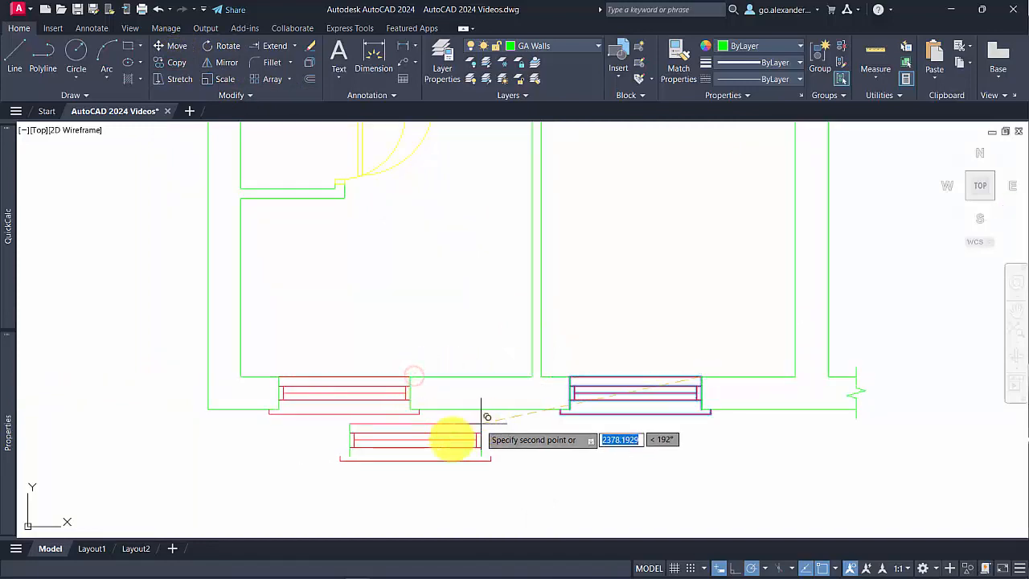
key(Escape)
Lengthen the window beside the right-hand plan's stairs by stretching its upper end to the opening's upper edge
scroll(443, 414, down, 3)
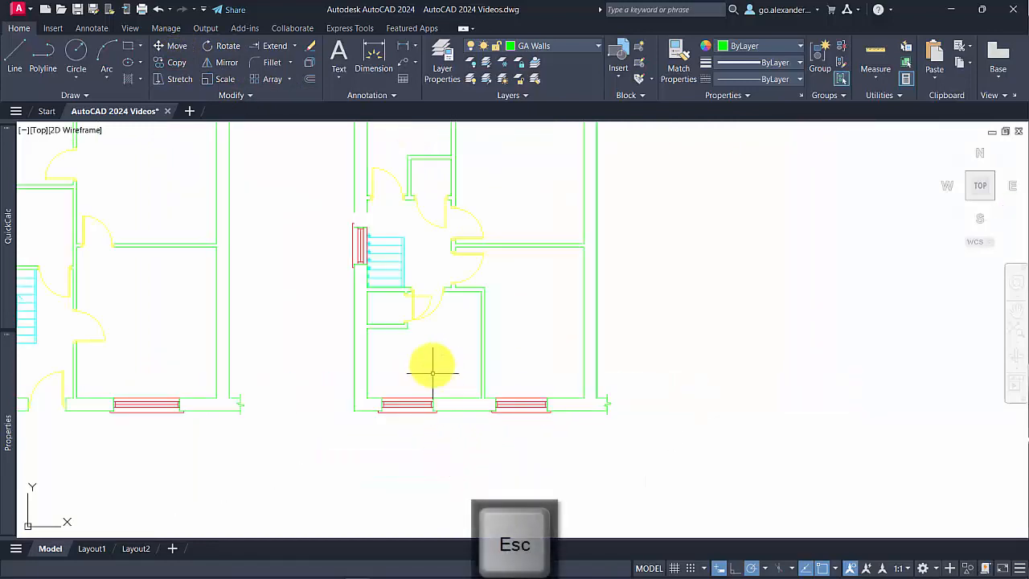
scroll(419, 351, up, 5)
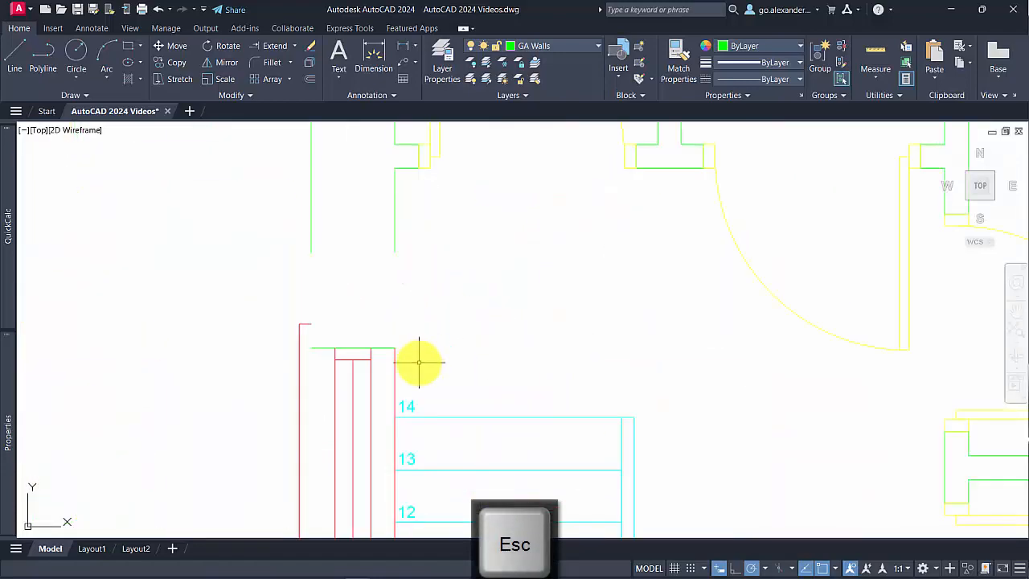
scroll(395, 471, down, 2)
click(383, 489)
click(398, 351)
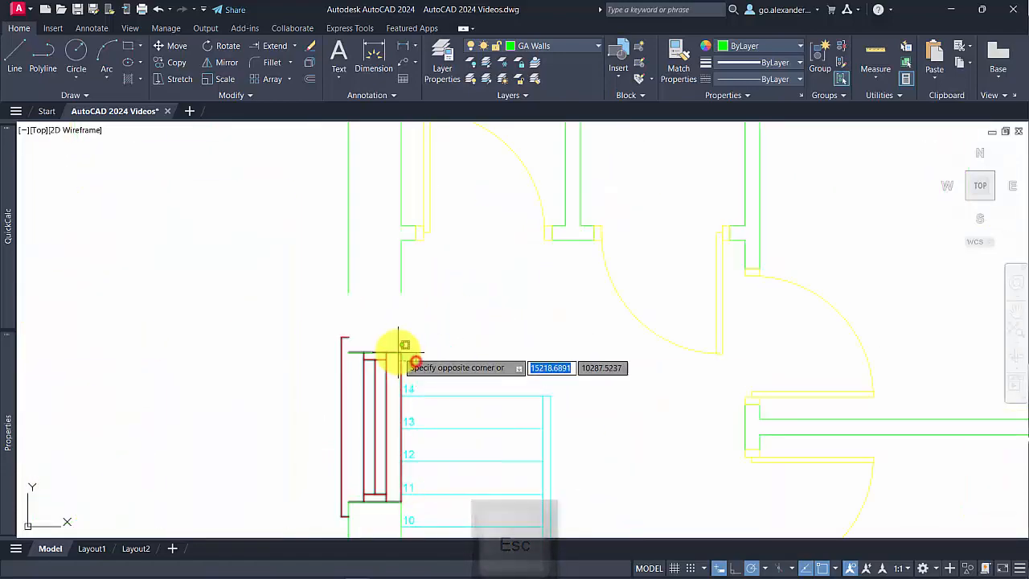
click(402, 293)
key(Escape)
Copy the right-hand plan's upper-wall window by its inside left corner into the empty opening to its left
scroll(475, 329, down, 3)
scroll(418, 374, up, 3)
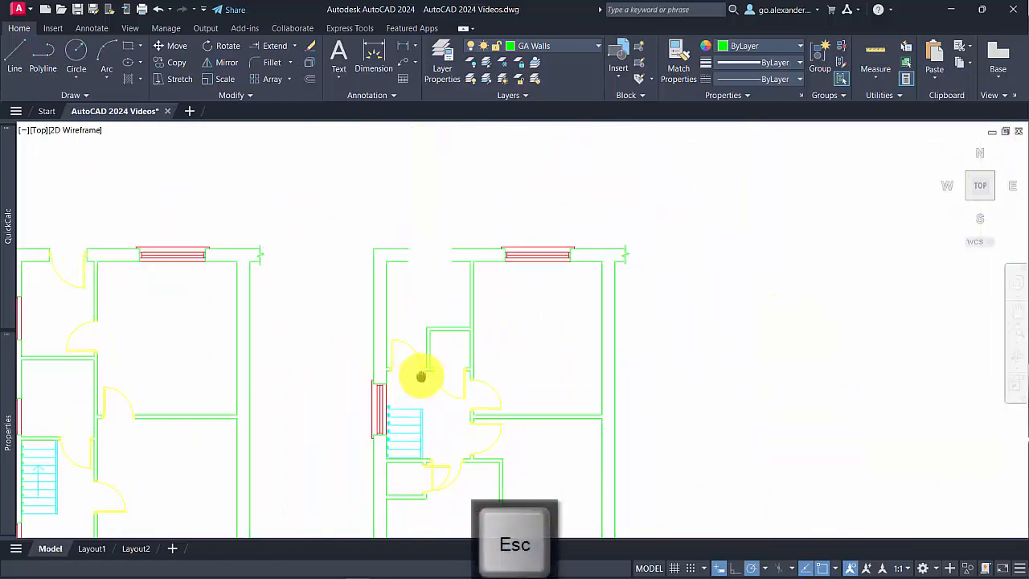
scroll(526, 248, up, 4)
scroll(526, 251, down, 4)
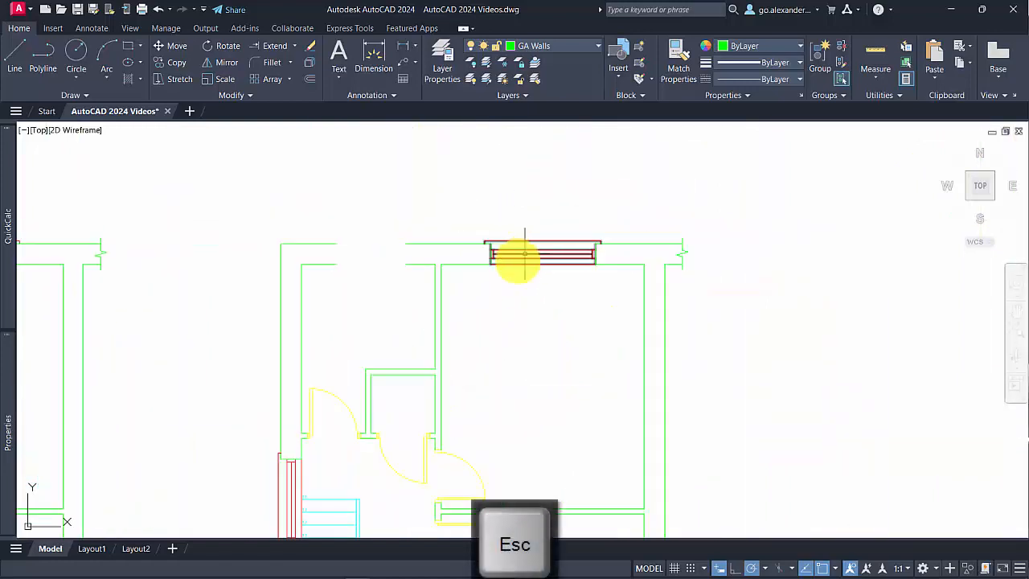
middle_drag(526, 284, 559, 359)
click(559, 359)
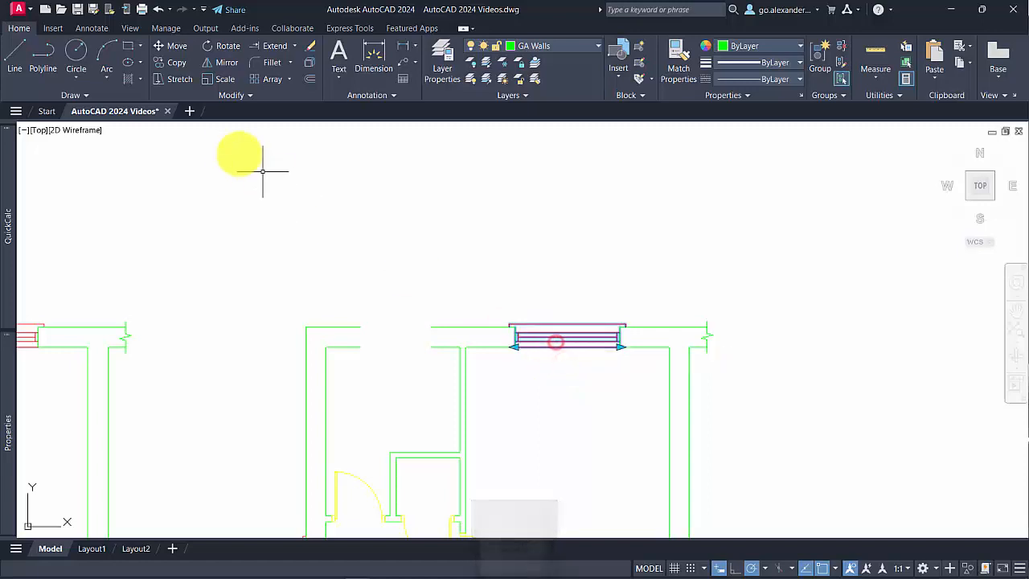
click(177, 63)
scroll(506, 330, up, 2)
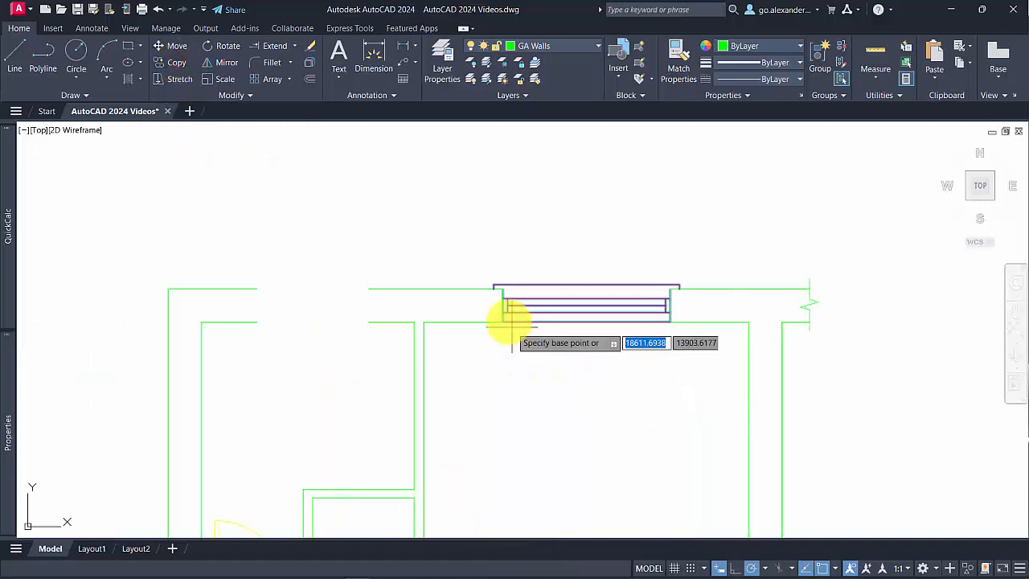
click(507, 321)
click(260, 321)
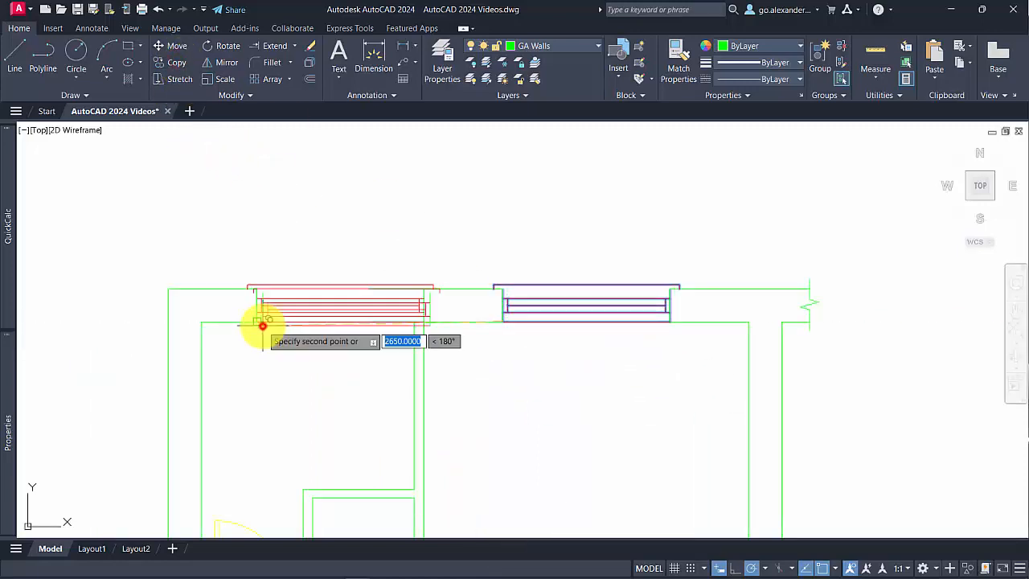
key(Escape)
Shorten the copied upper-wall window by stretching its right end back to the opening's right edge
click(322, 315)
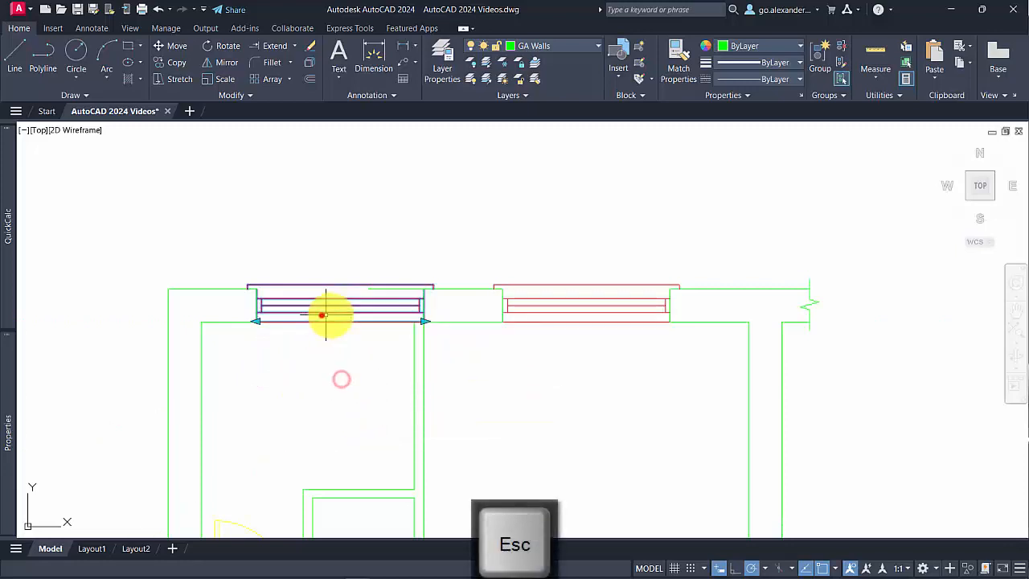
click(368, 322)
key(Escape)
scroll(370, 354, down, 2)
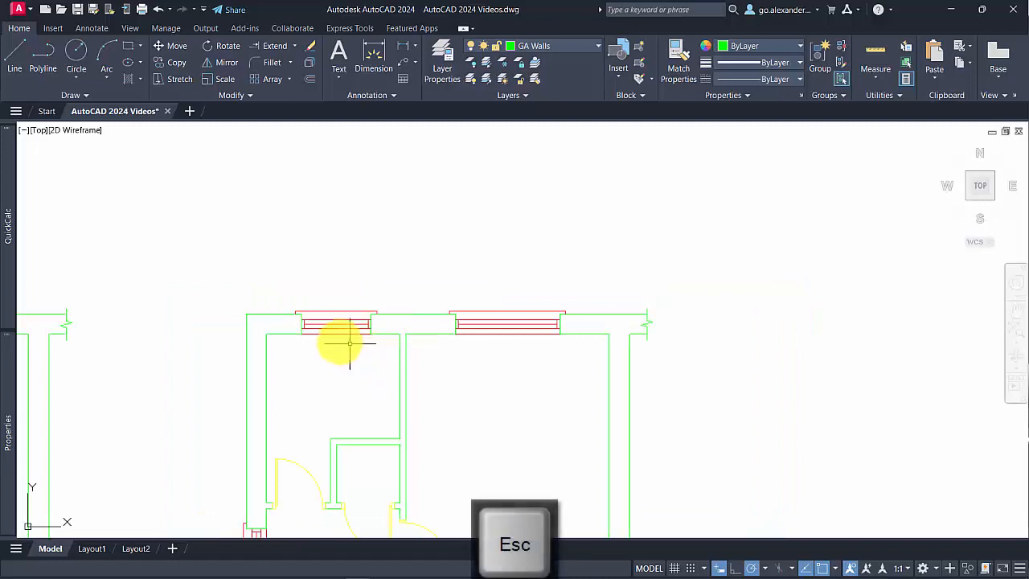
scroll(350, 343, up, 3)
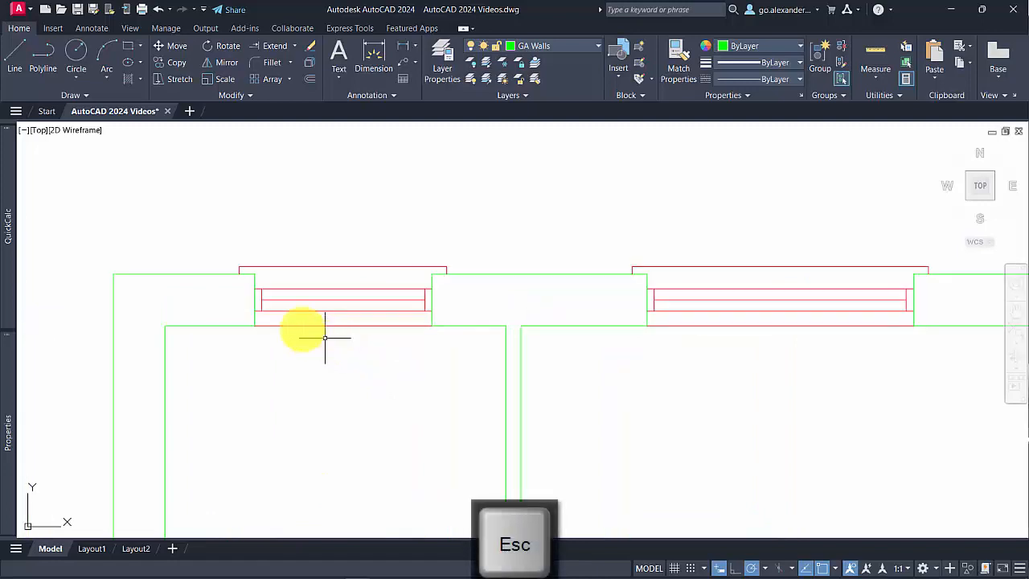
click(179, 81)
click(292, 356)
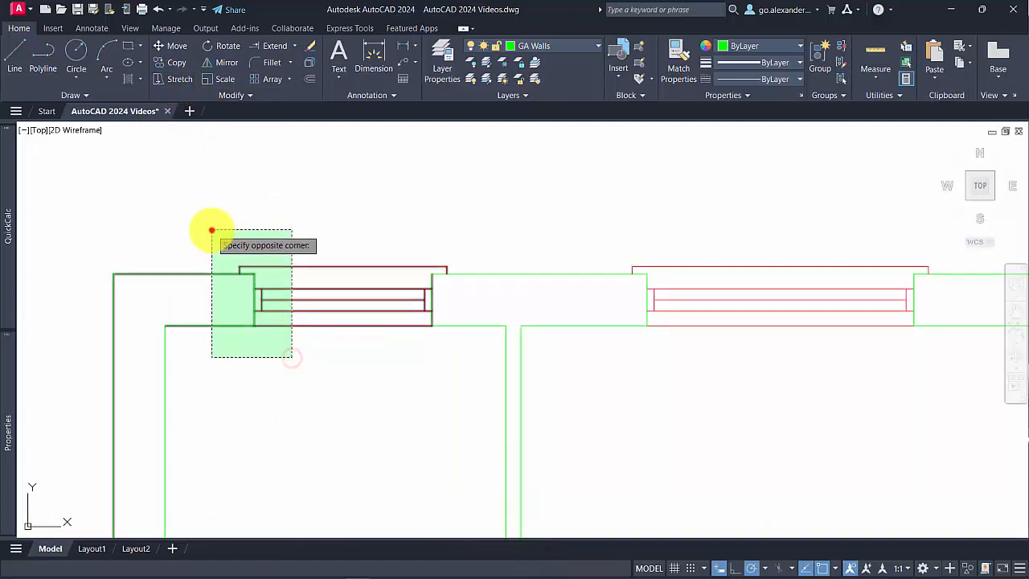
click(212, 231)
key(Return)
click(348, 225)
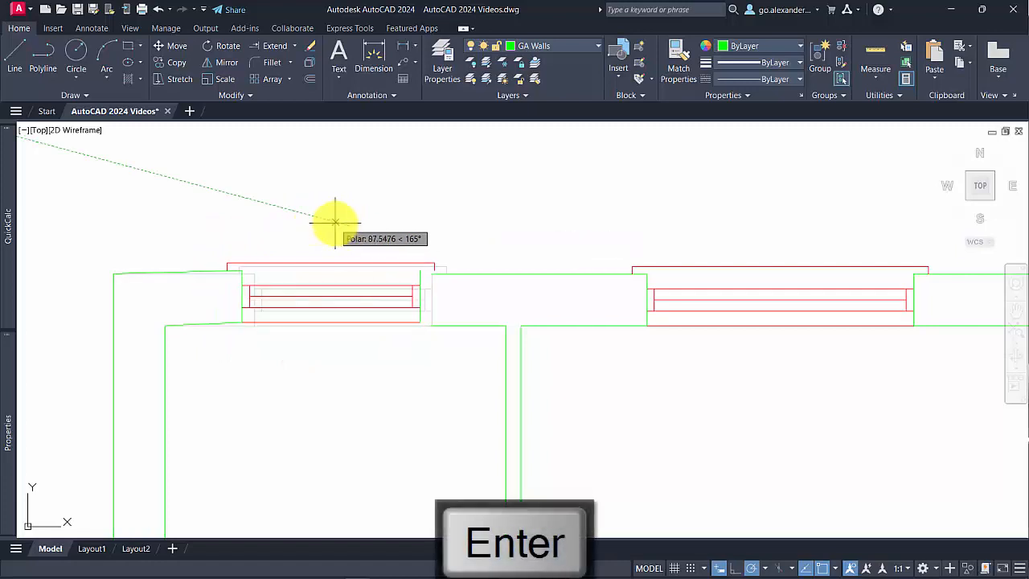
key(Escape)
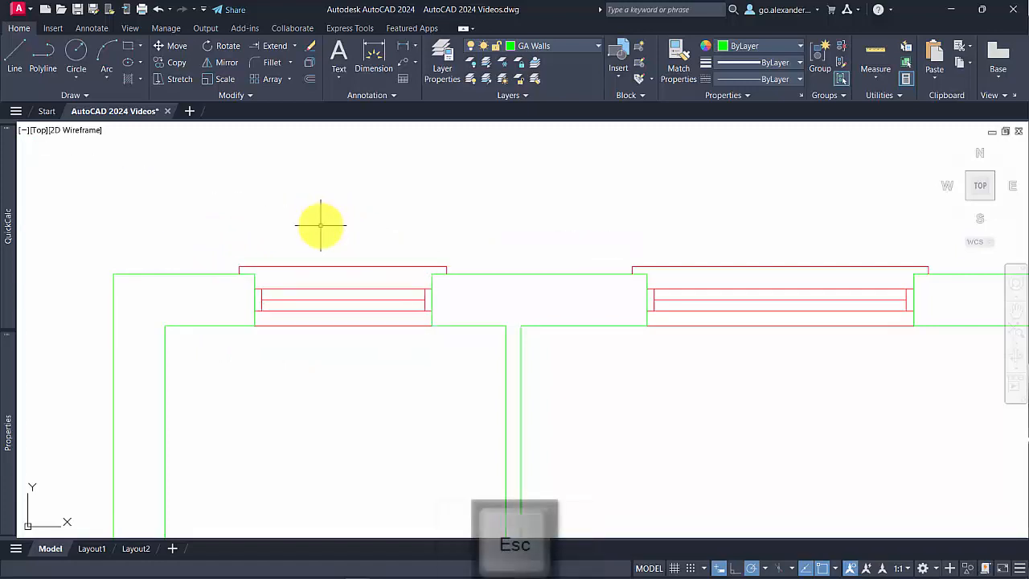
scroll(315, 358, down, 5)
middle_drag(351, 378, 571, 295)
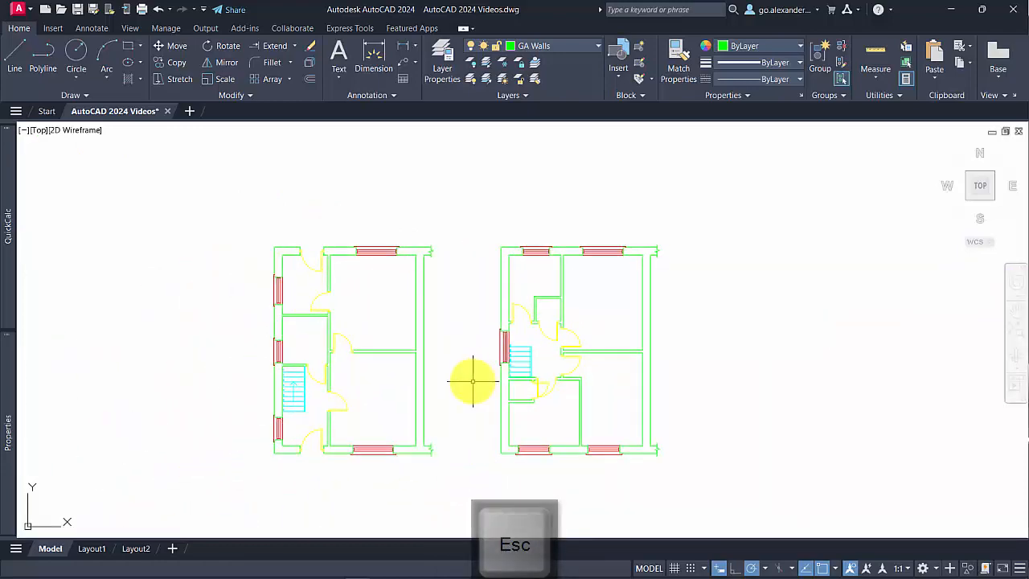
scroll(472, 379, up, 2)
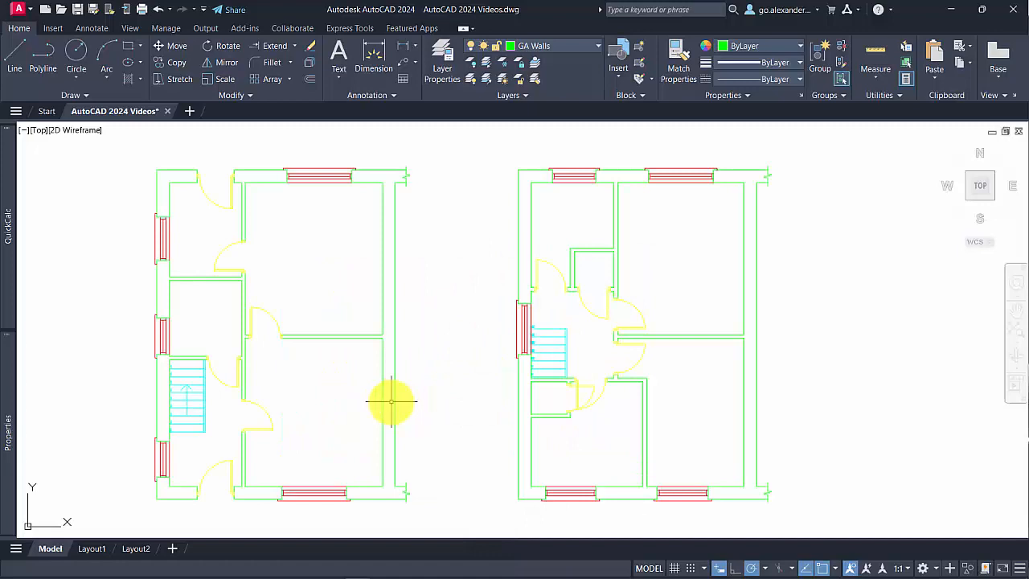